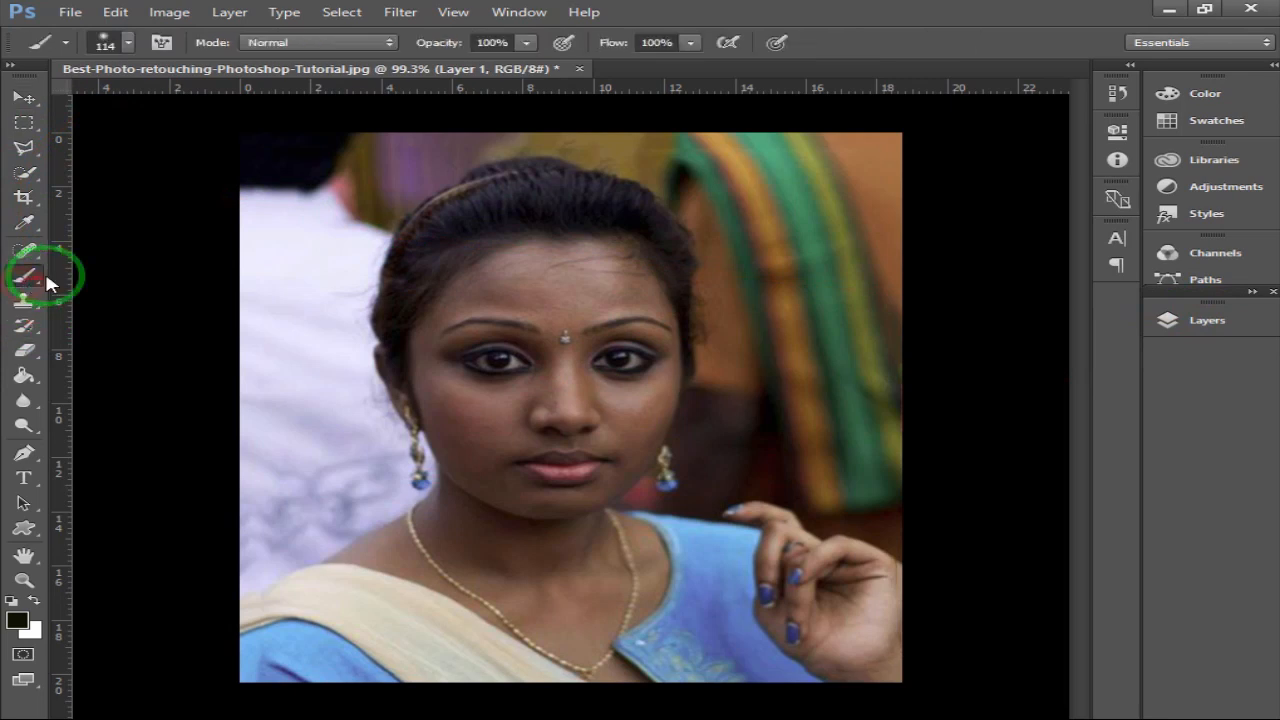
- Paint white over the face, neck and other skin on Layer 1 with a soft 114 px brush
click(127, 40)
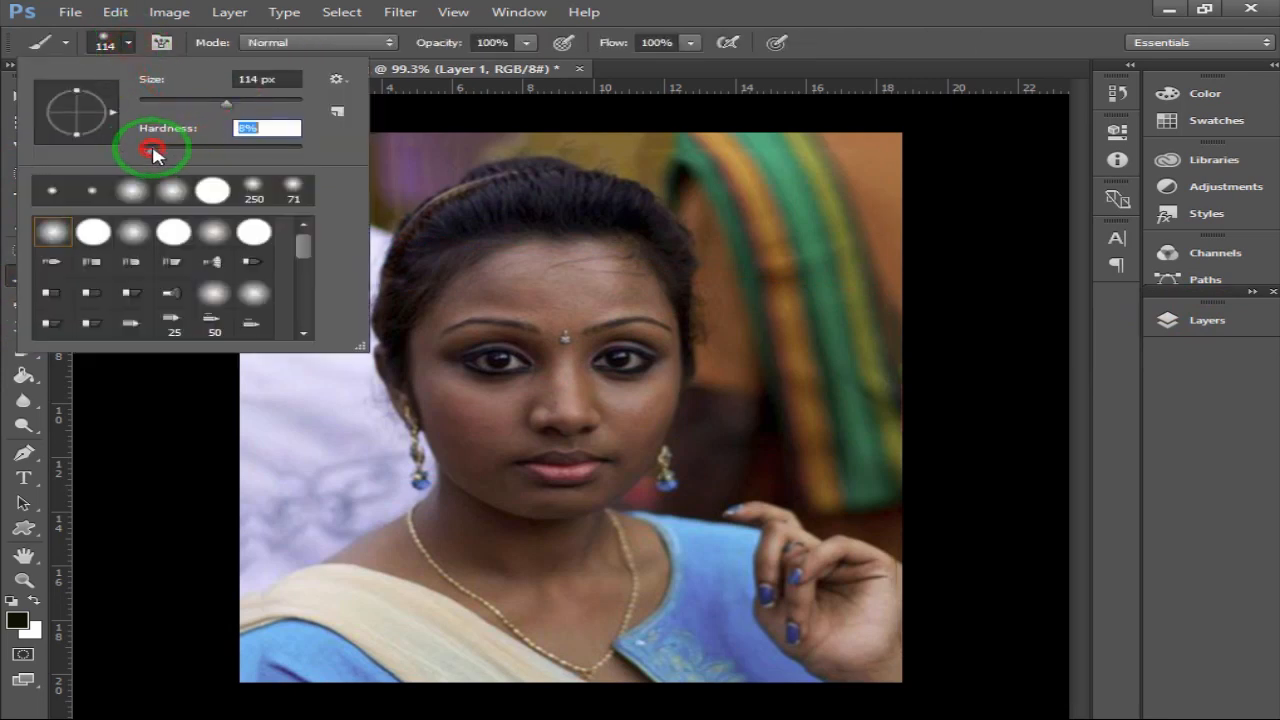
key(Return)
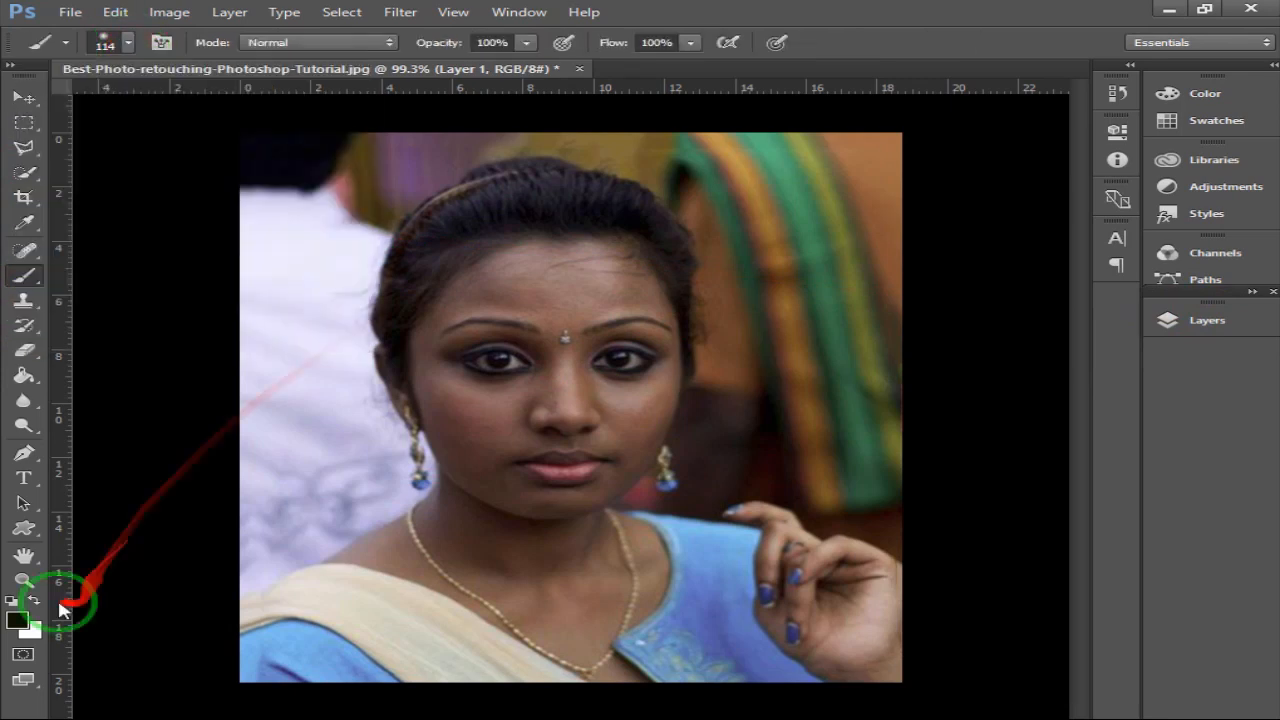
click(33, 599)
click(540, 226)
mouse_move(476, 262)
mouse_down()
mouse_move(428, 308)
mouse_move(407, 373)
mouse_move(376, 365)
mouse_move(411, 432)
mouse_move(427, 537)
mouse_move(359, 559)
mouse_move(308, 555)
mouse_move(424, 548)
mouse_move(522, 622)
mouse_move(459, 585)
mouse_move(449, 564)
mouse_move(619, 674)
mouse_move(611, 602)
mouse_move(641, 526)
mouse_move(637, 577)
mouse_move(544, 518)
mouse_move(475, 447)
mouse_move(542, 311)
mouse_move(594, 245)
mouse_move(652, 286)
mouse_move(656, 368)
mouse_move(585, 465)
mouse_move(643, 440)
mouse_move(666, 399)
mouse_move(610, 497)
mouse_move(609, 343)
mouse_move(583, 317)
mouse_move(465, 395)
mouse_move(548, 378)
mouse_move(622, 542)
mouse_move(706, 519)
mouse_move(836, 596)
mouse_move(783, 526)
mouse_move(852, 562)
mouse_move(878, 670)
mouse_move(879, 588)
mouse_move(835, 548)
mouse_move(772, 612)
mouse_move(887, 697)
mouse_move(845, 615)
mouse_move(662, 587)
mouse_move(642, 570)
mouse_move(537, 548)
mouse_move(482, 500)
mouse_move(580, 529)
mouse_move(543, 363)
mouse_up()
- Set Layer 1's blending mode to Soft Light
click(1190, 321)
click(1020, 340)
click(965, 282)
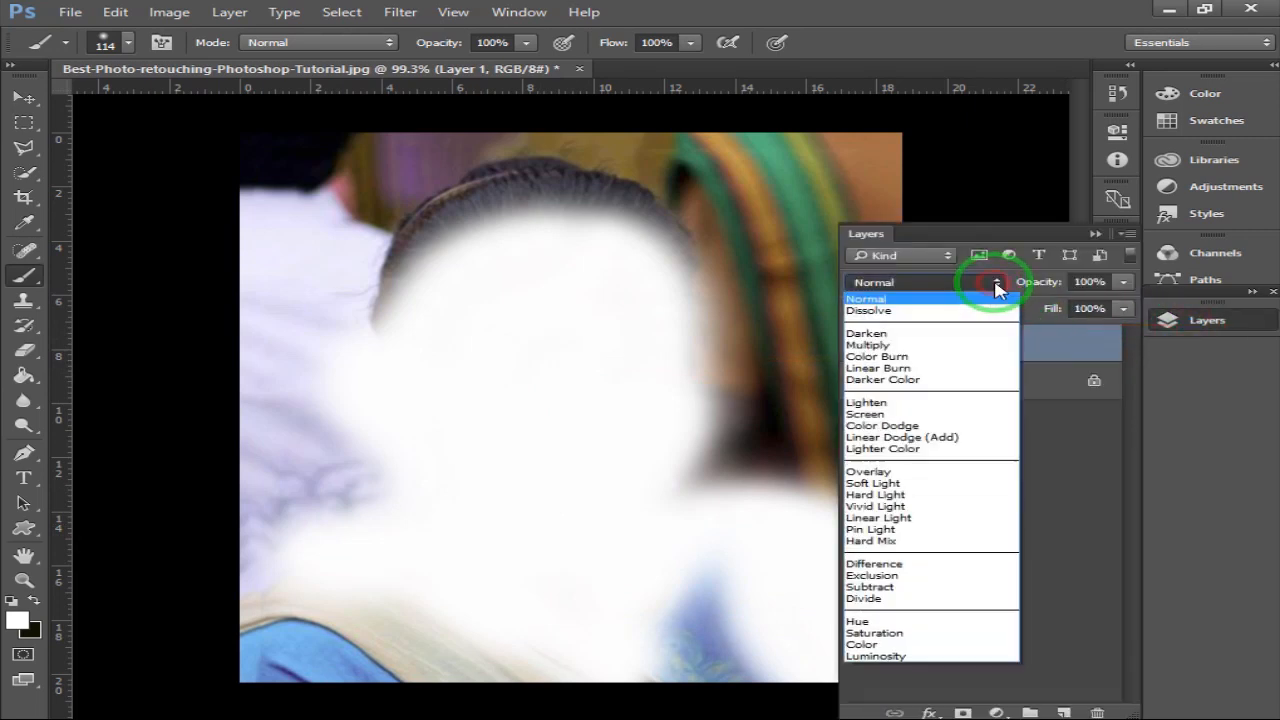
click(932, 478)
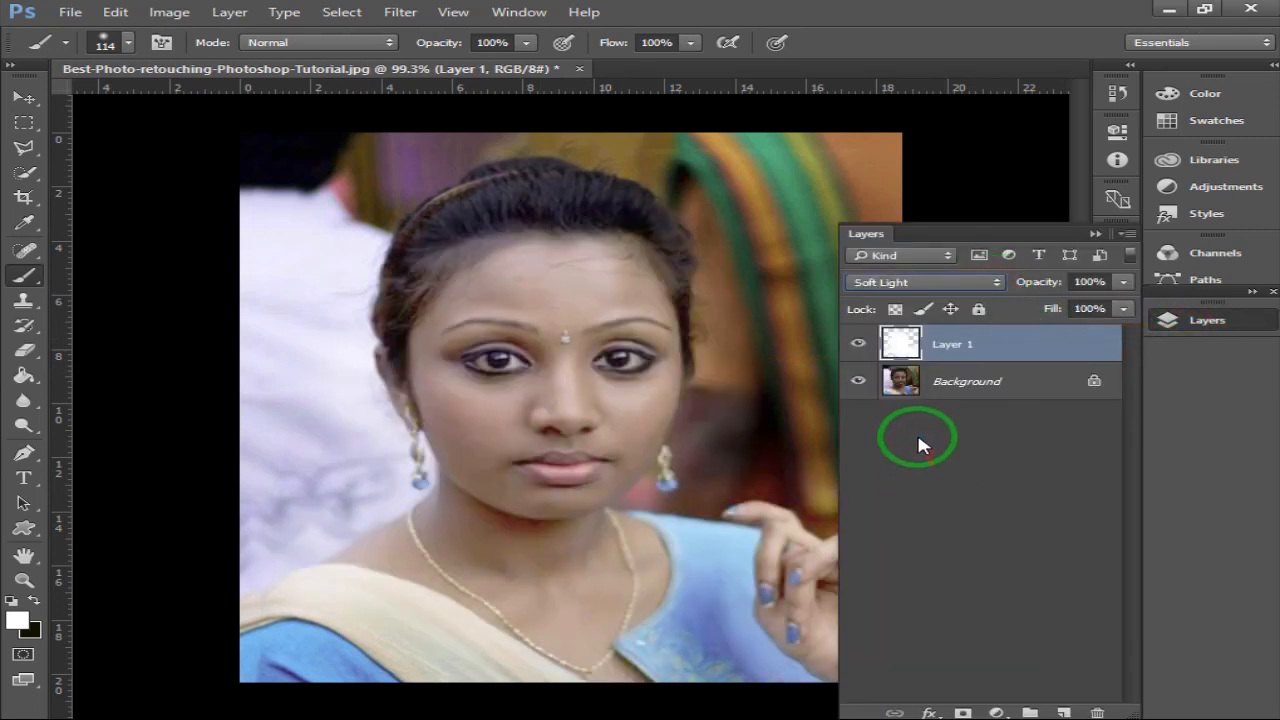
click(1215, 320)
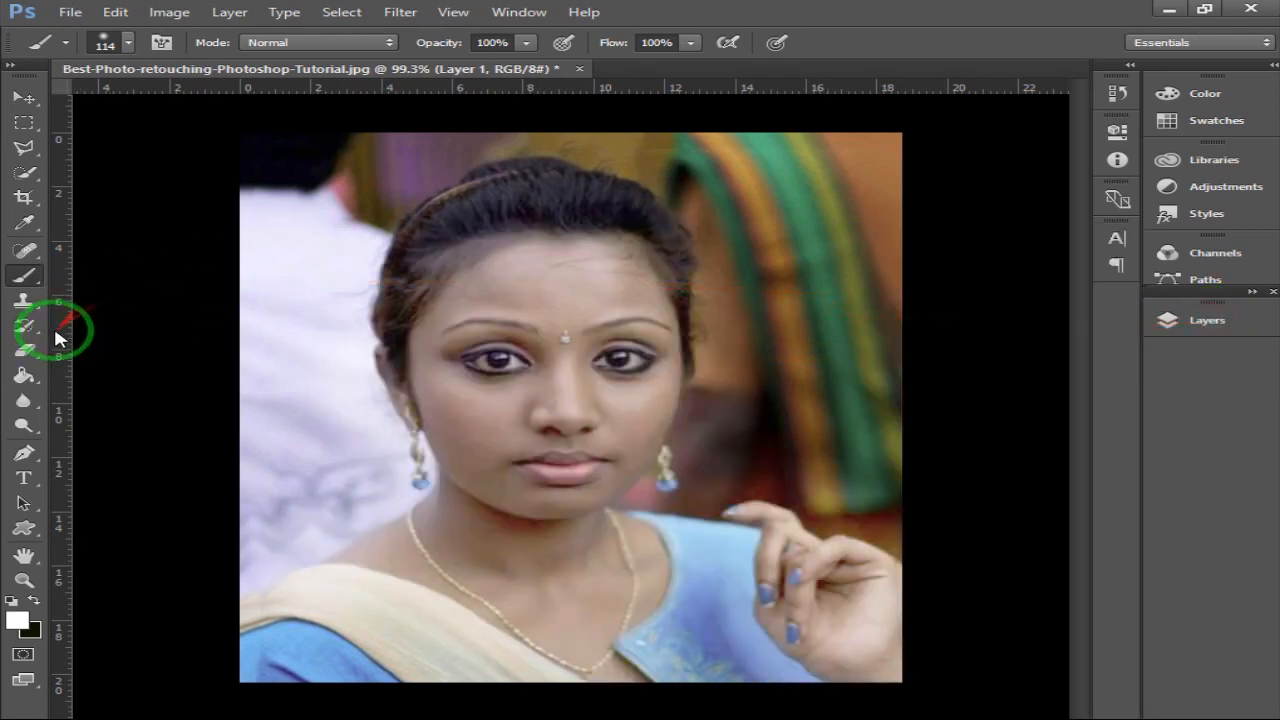
- Erase the white paint spilling over the hair and background with a soft 125 px eraser
click(24, 350)
key(bracketleft)
key(bracketleft)
key(bracketleft)
key(bracketleft)
key(bracketleft)
key(bracketleft)
key(bracketleft)
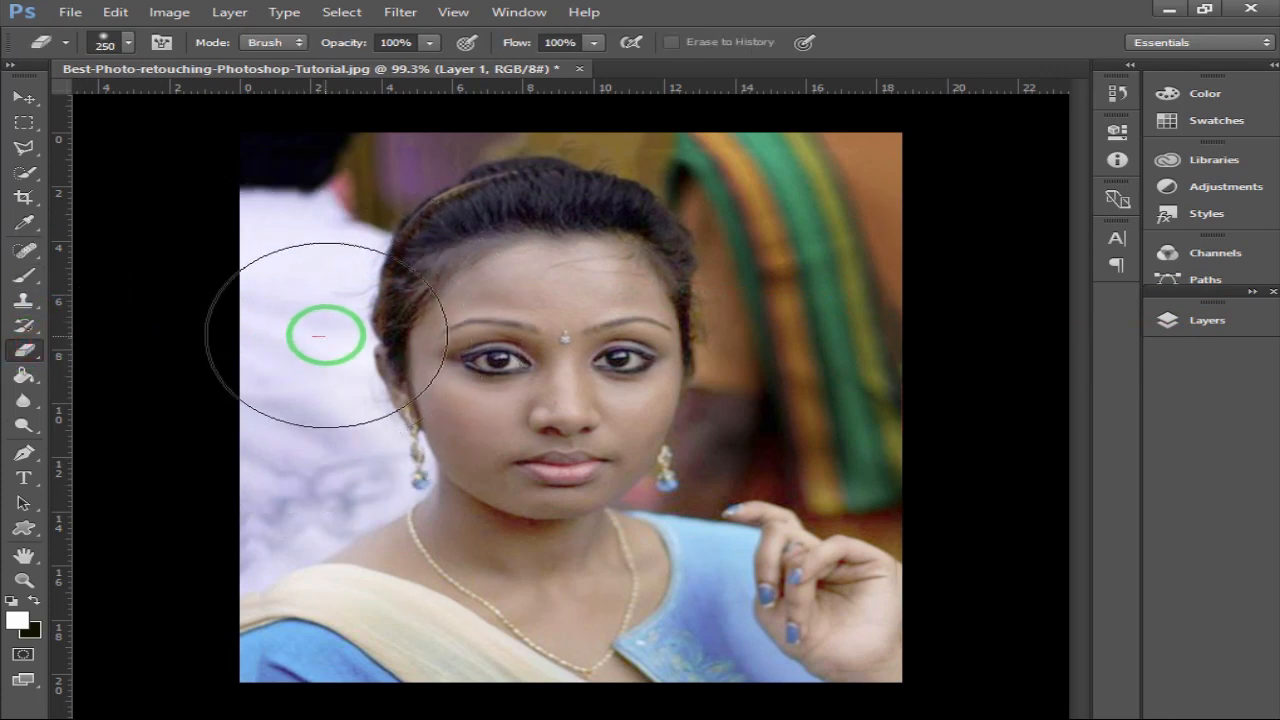
mouse_move(328, 332)
mouse_down()
mouse_move(331, 246)
mouse_move(320, 414)
mouse_move(343, 449)
mouse_move(334, 334)
mouse_move(320, 323)
mouse_up()
- Reduce the eraser to 46 px at 0% hardness and clean up the remaining white paint spill
right_click(320, 323)
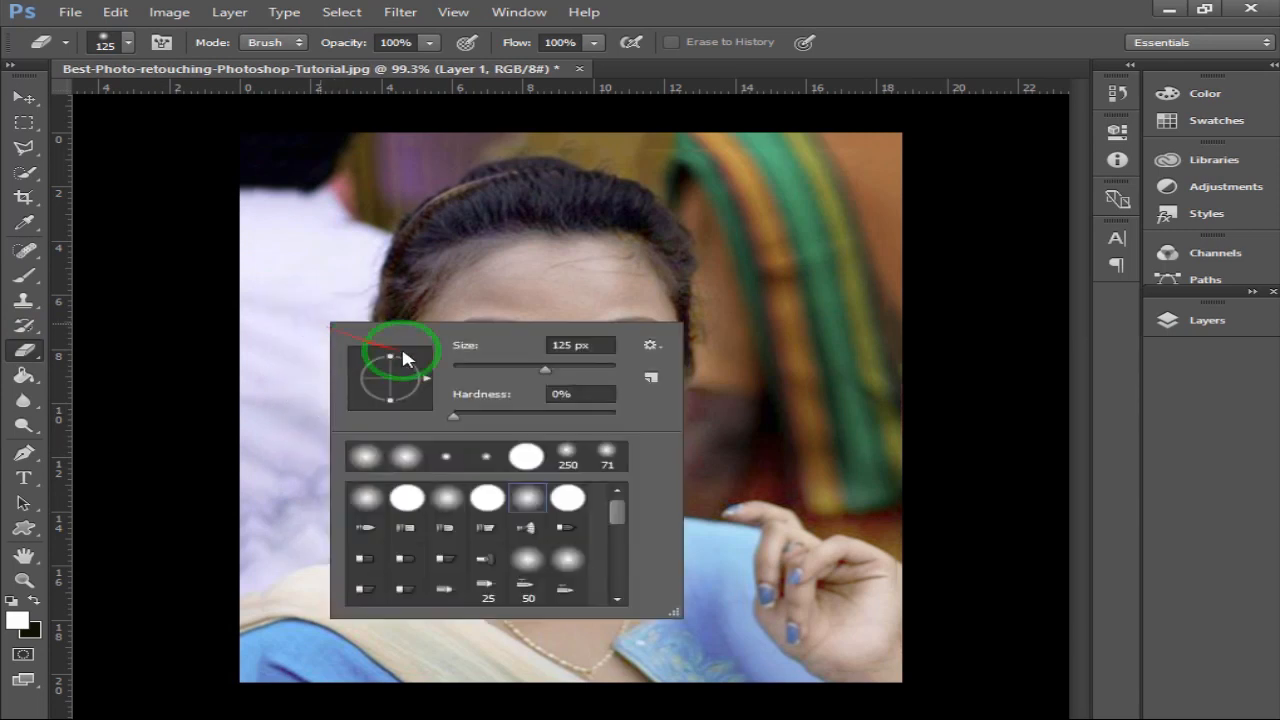
drag(486, 366, 350, 312)
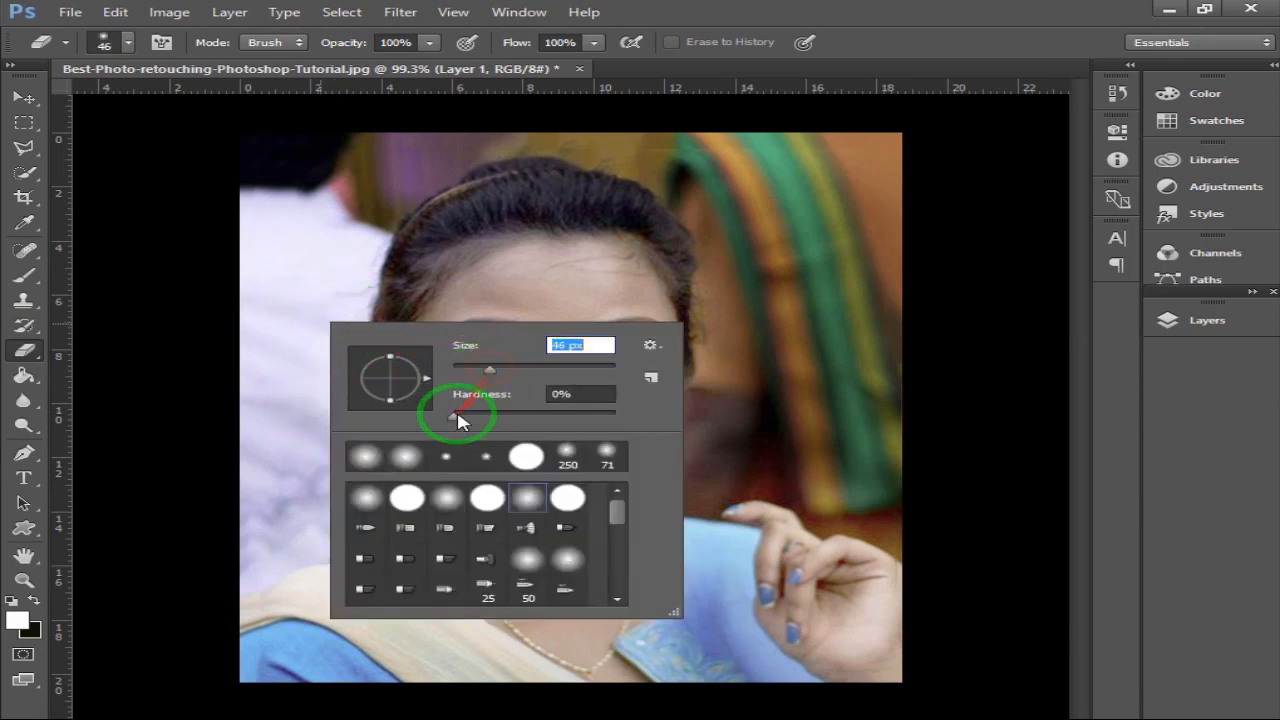
text(46)
key(Tab)
click(335, 283)
mouse_move(335, 283)
mouse_down()
mouse_move(350, 439)
mouse_move(345, 402)
mouse_move(366, 424)
mouse_move(382, 483)
mouse_move(297, 540)
mouse_move(336, 516)
mouse_move(306, 528)
mouse_move(329, 487)
mouse_move(264, 549)
mouse_move(695, 445)
mouse_move(790, 459)
mouse_move(908, 516)
mouse_move(812, 471)
mouse_move(694, 543)
mouse_move(685, 631)
mouse_move(660, 642)
mouse_move(678, 647)
mouse_move(720, 603)
mouse_move(646, 539)
mouse_move(698, 563)
mouse_move(710, 558)
mouse_move(692, 523)
mouse_move(736, 561)
mouse_move(736, 599)
mouse_move(748, 556)
mouse_move(741, 654)
mouse_move(801, 697)
mouse_move(795, 676)
mouse_move(801, 707)
mouse_move(824, 712)
mouse_move(750, 675)
mouse_move(740, 556)
mouse_move(708, 524)
mouse_move(772, 416)
mouse_move(740, 411)
mouse_move(300, 589)
mouse_move(376, 485)
mouse_move(387, 444)
mouse_move(557, 346)
mouse_move(77, 358)
mouse_move(46, 323)
mouse_move(32, 605)
mouse_up()
- Darken and shape the left eyebrow with black paint, refining its thin outer end with a 2 px brush
scroll(694, 641, up, 1)
click(33, 601)
click(25, 274)
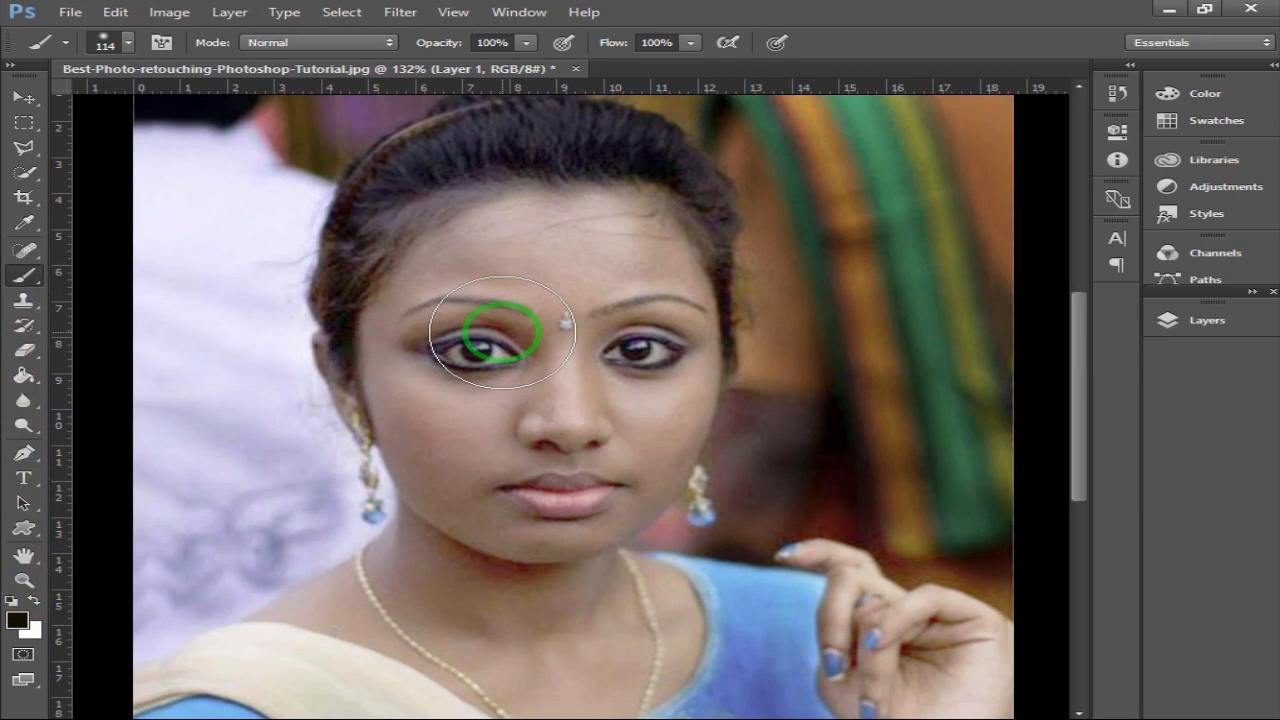
key(bracketleft)
key(bracketleft)
key(bracketleft)
key(bracketleft)
key(bracketleft)
key(bracketleft)
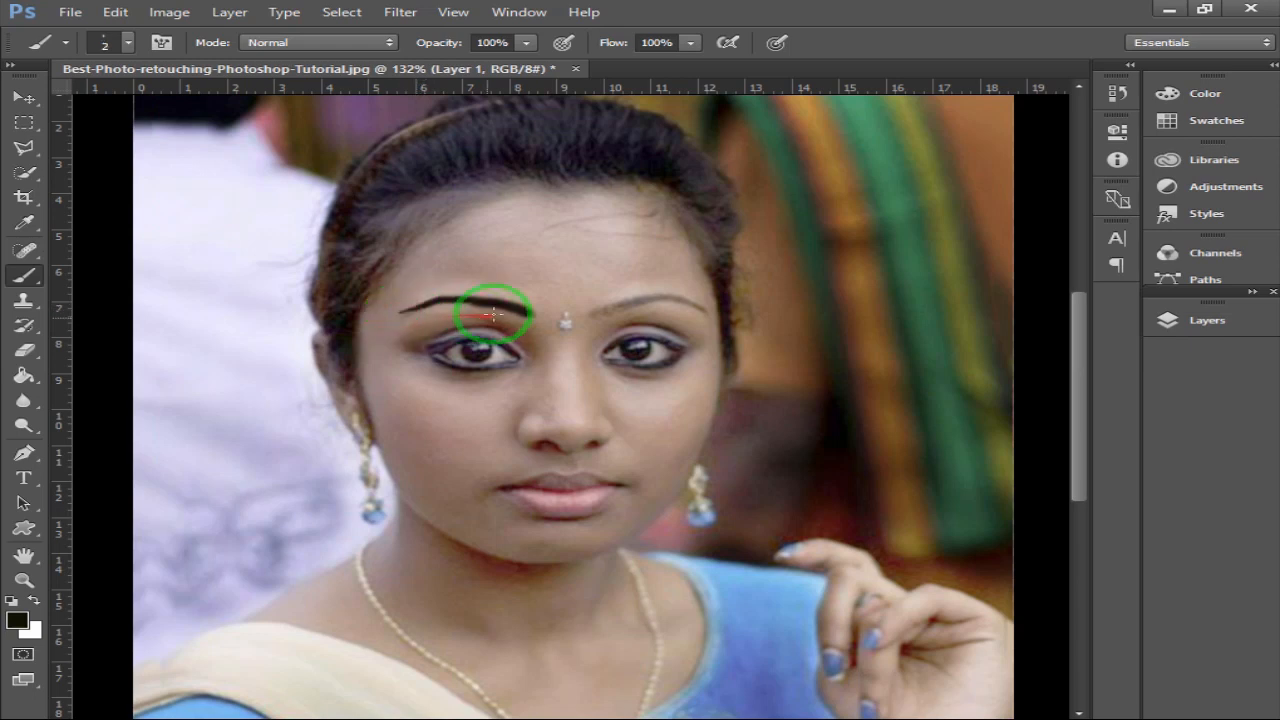
scroll(431, 293, up, 3)
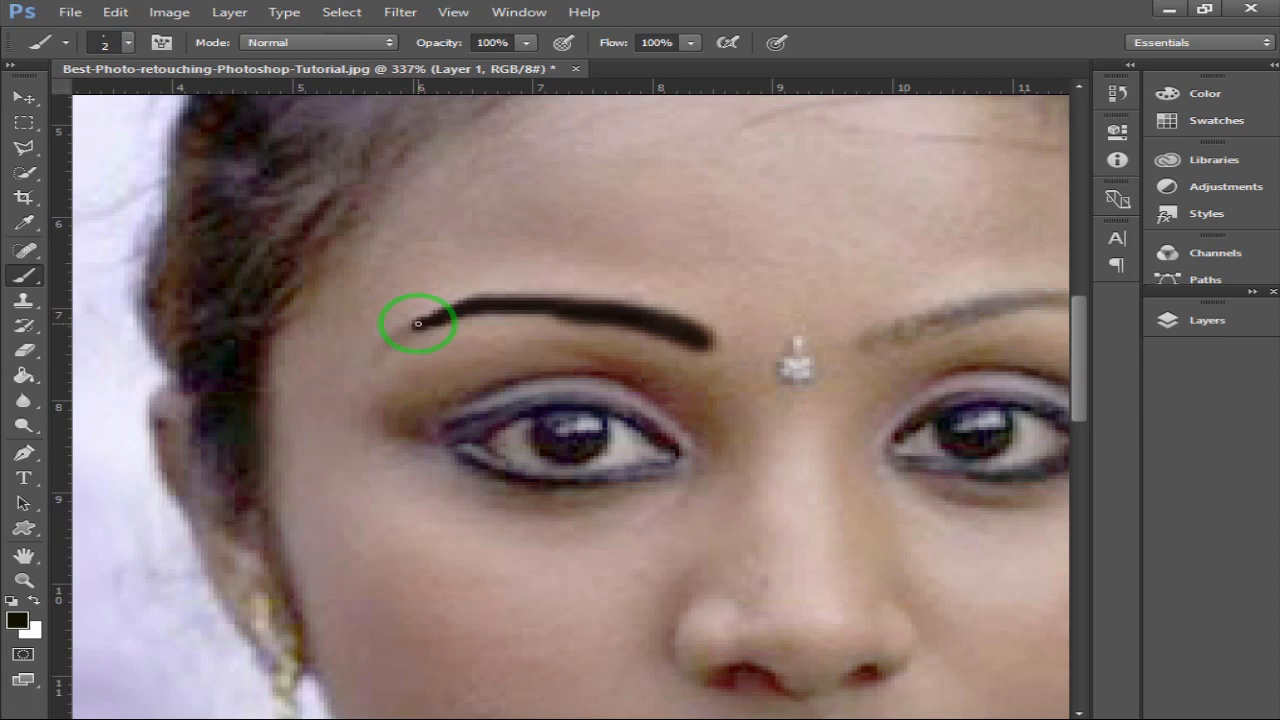
mouse_move(610, 712)
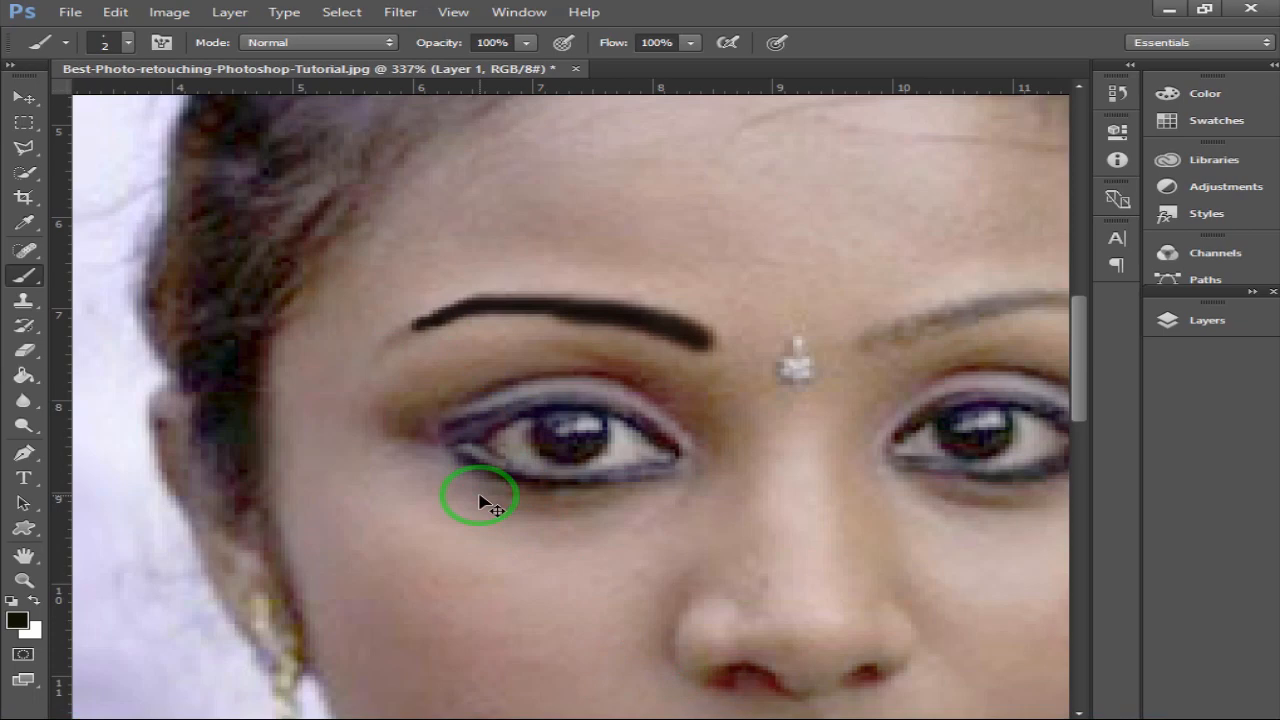
alt+scroll(494, 506, down, 2)
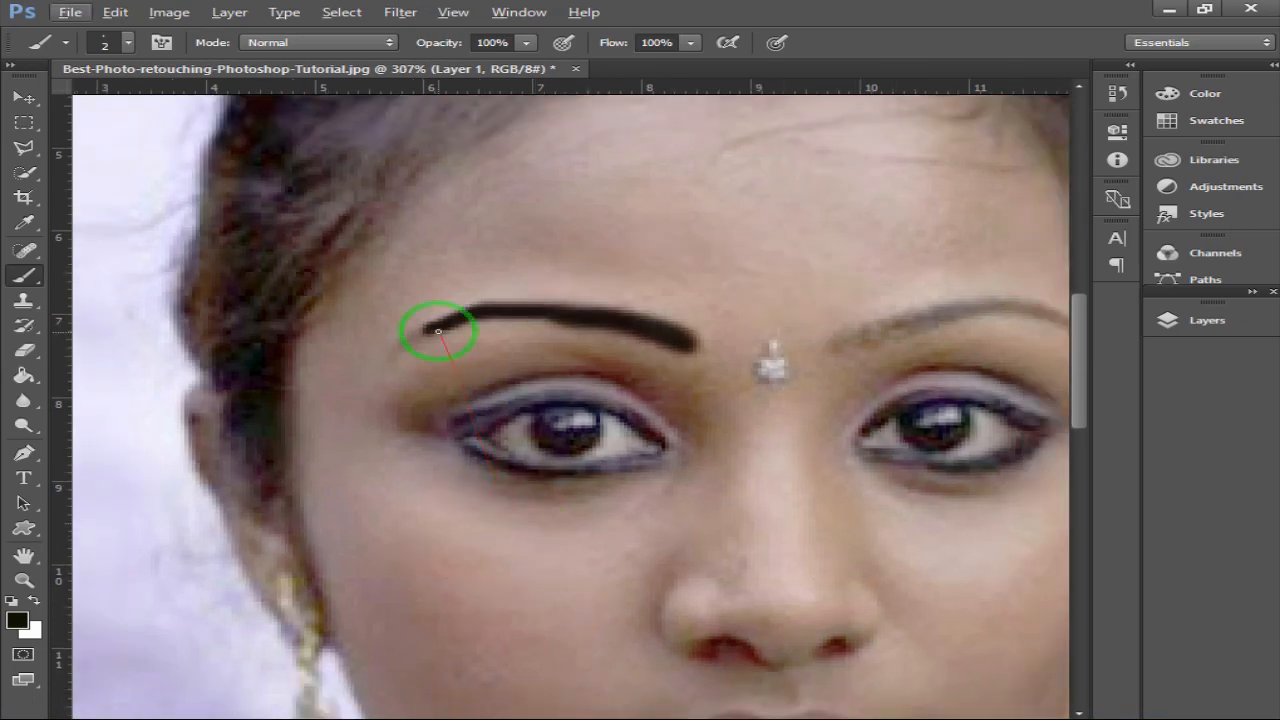
- Paint the right eyebrow black to match the left one, using a brush of up to 7 px
alt+scroll(640, 370, down, 6)
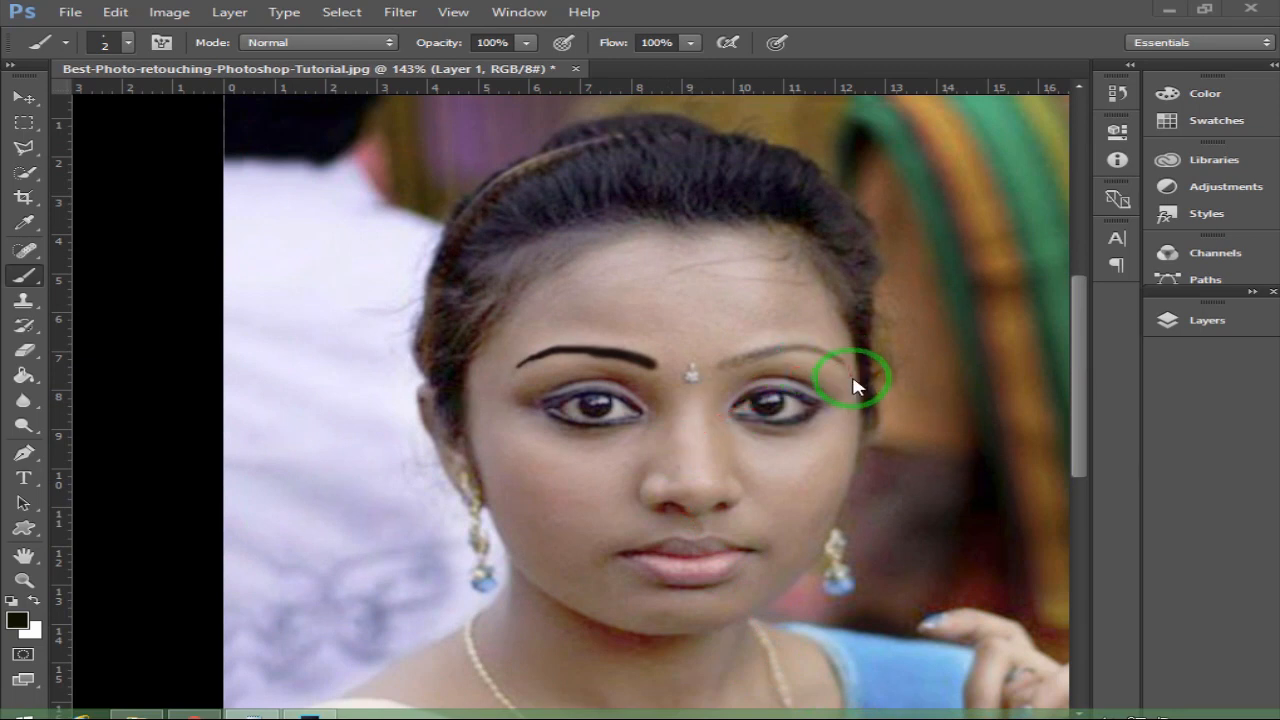
alt+scroll(855, 385, up, 4)
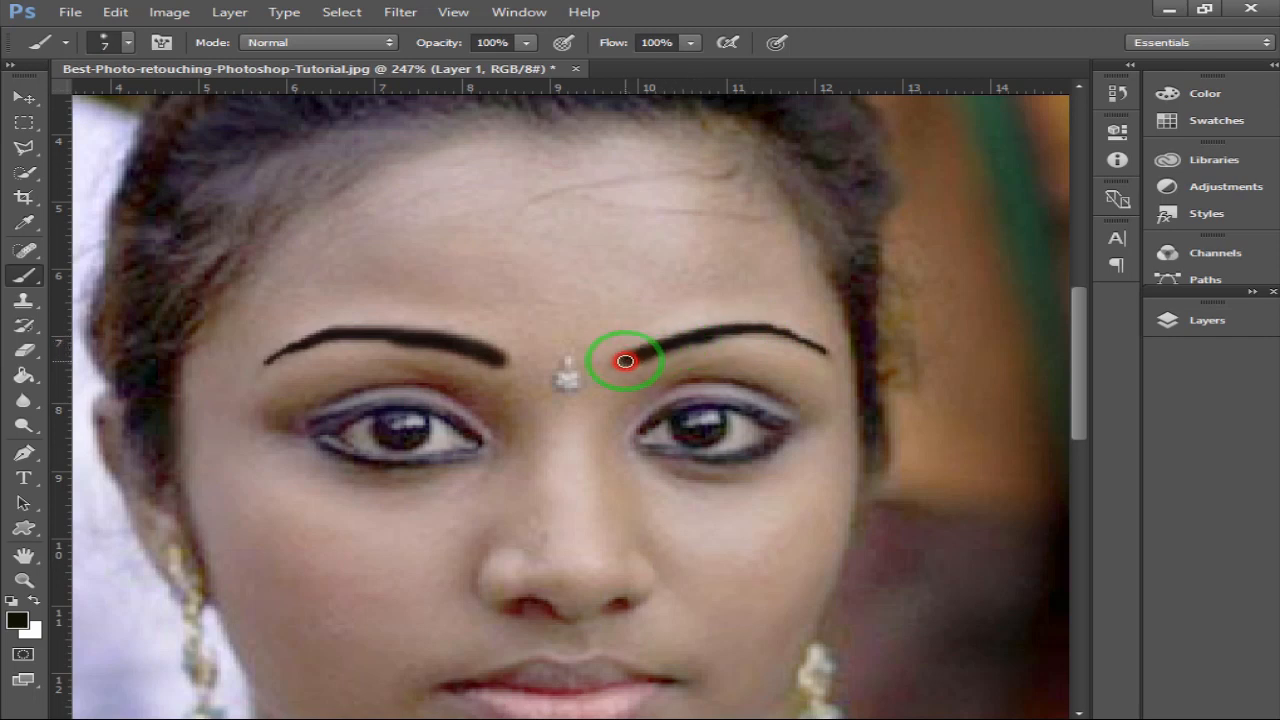
scroll(668, 362, down, 4)
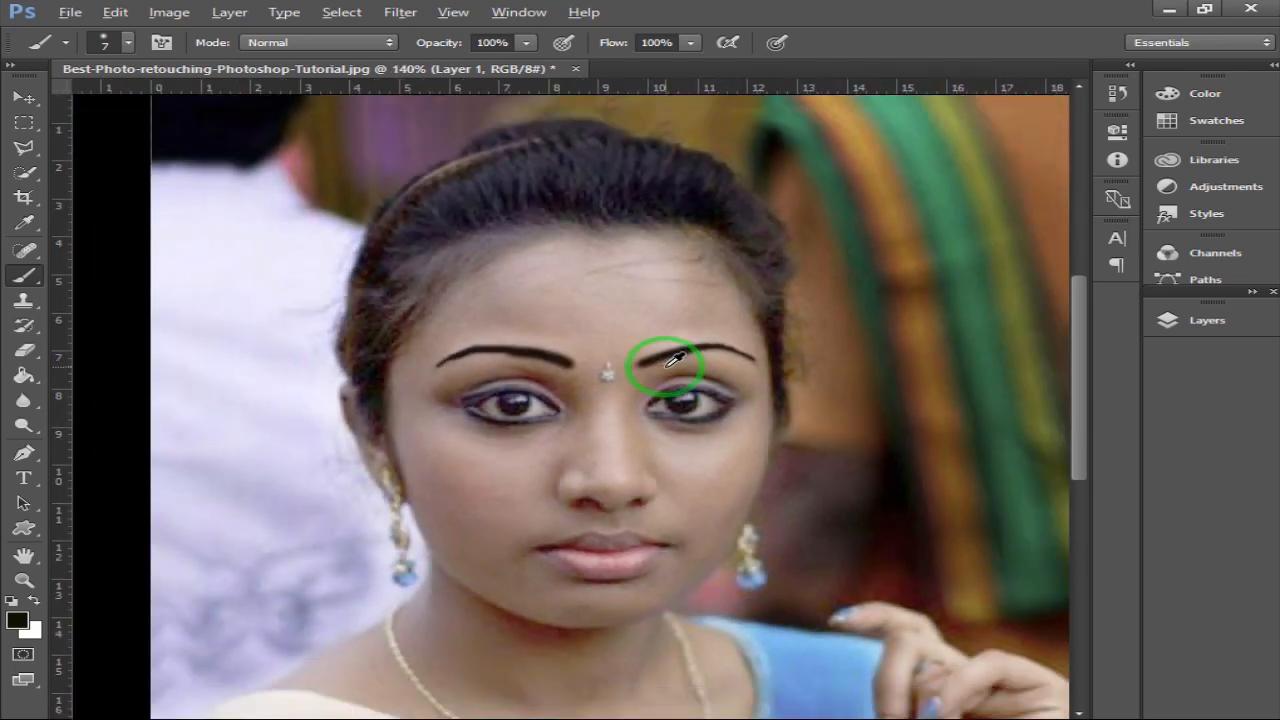
- Erase the white paint from the irises of both eyes with a 15 px eraser
scroll(537, 402, up, 5)
scroll(530, 395, up, 1)
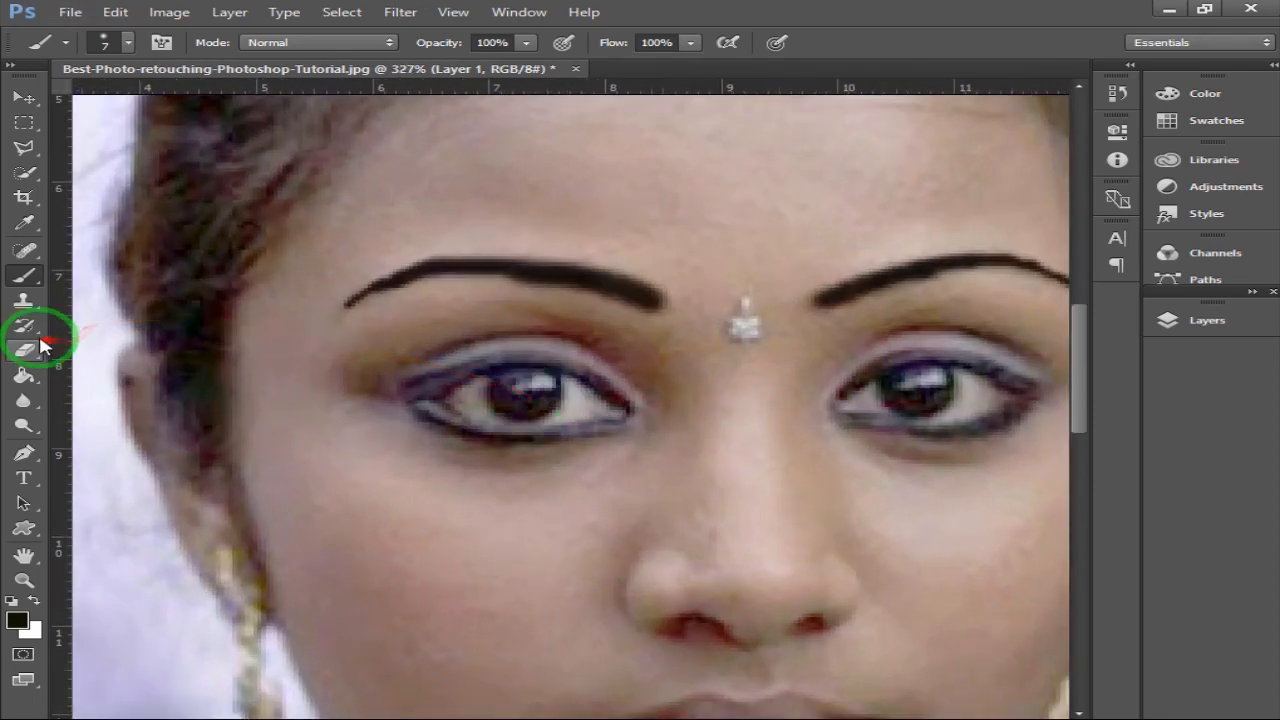
click(30, 354)
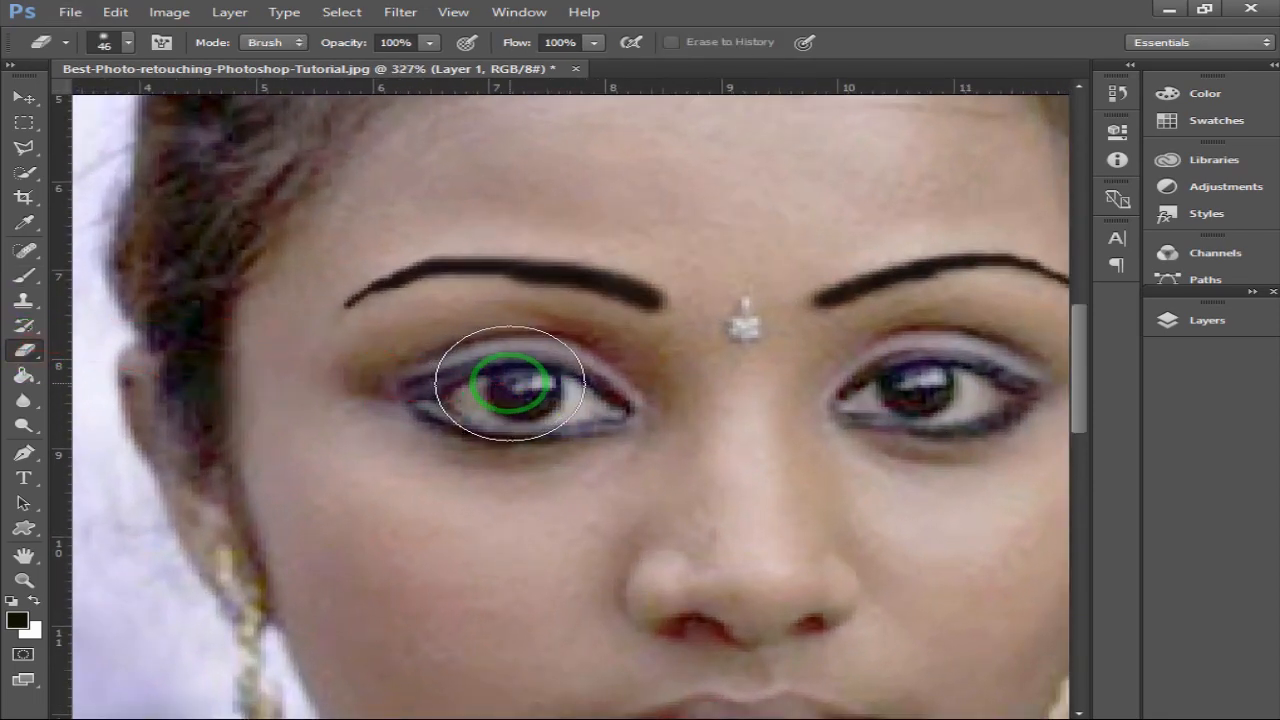
key(bracketleft)
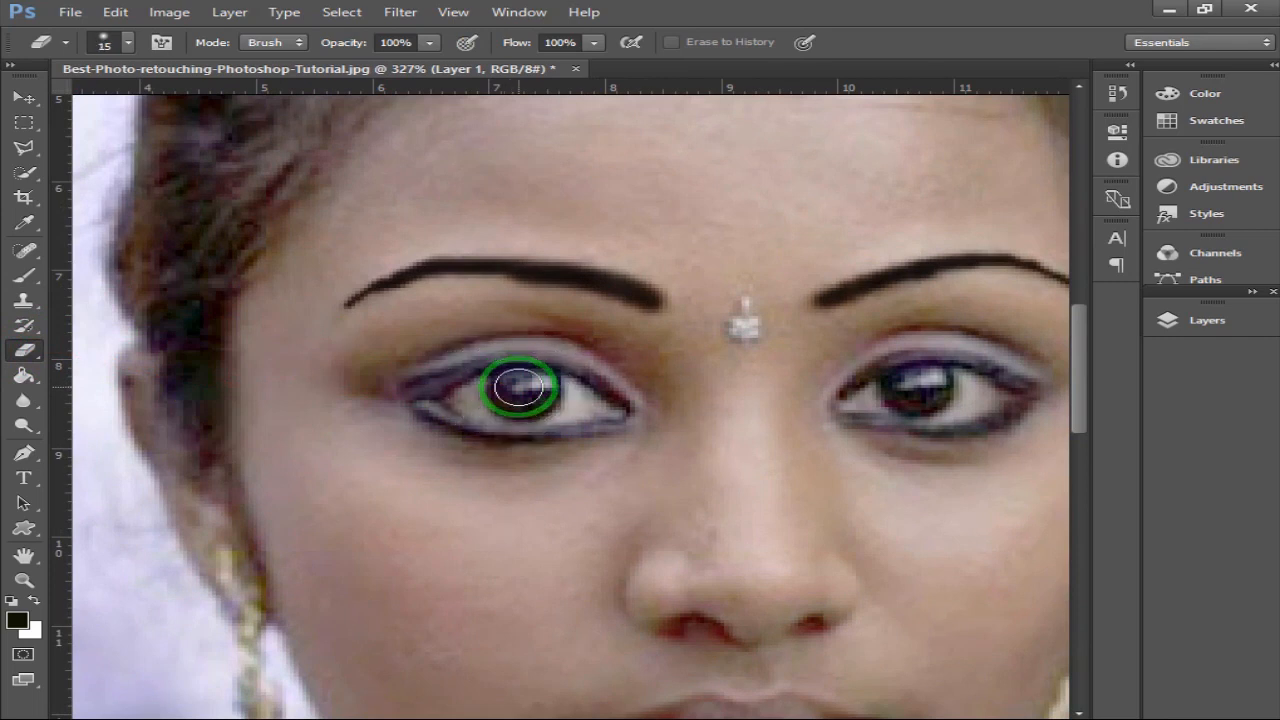
drag(518, 387, 512, 398)
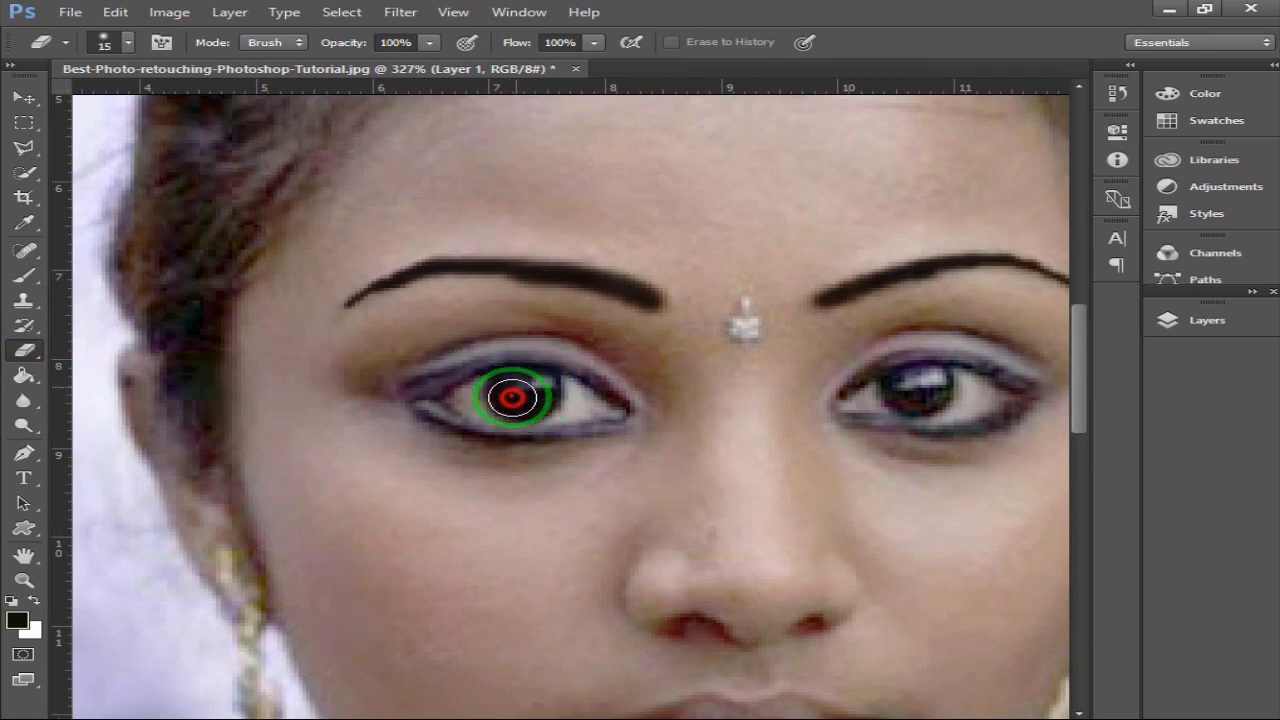
scroll(700, 380, right, 3)
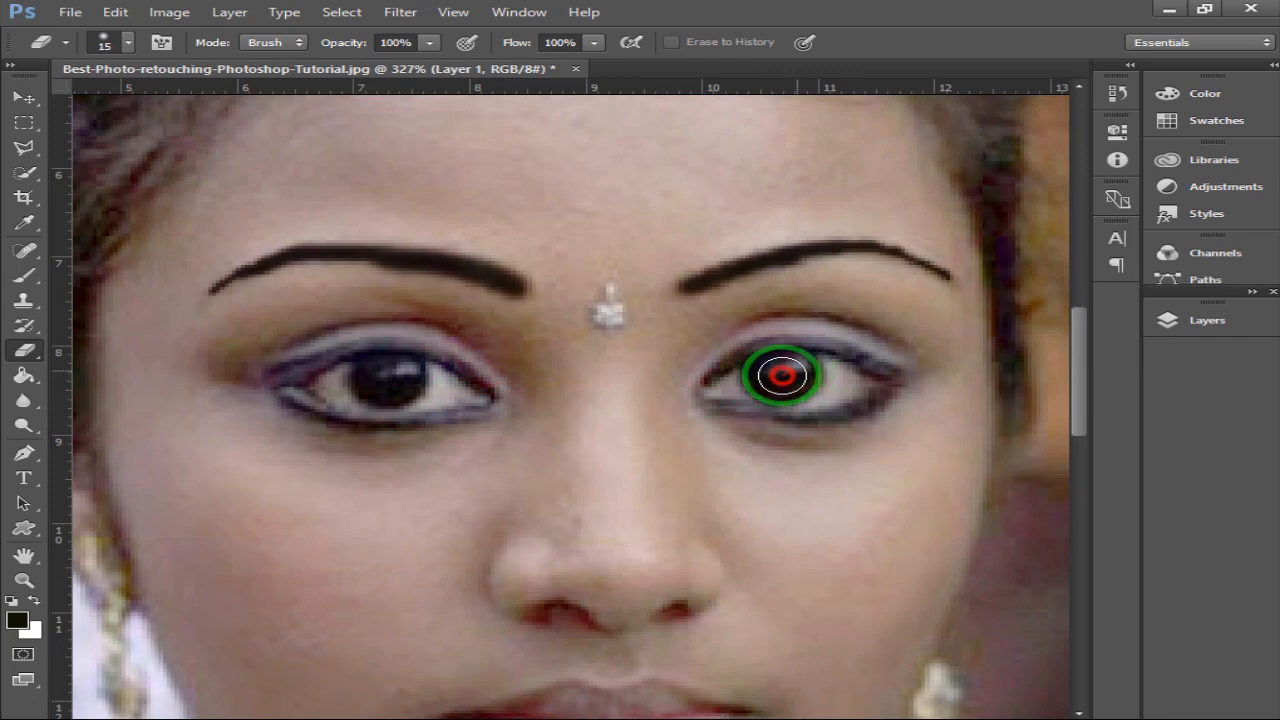
scroll(703, 409, down, 2)
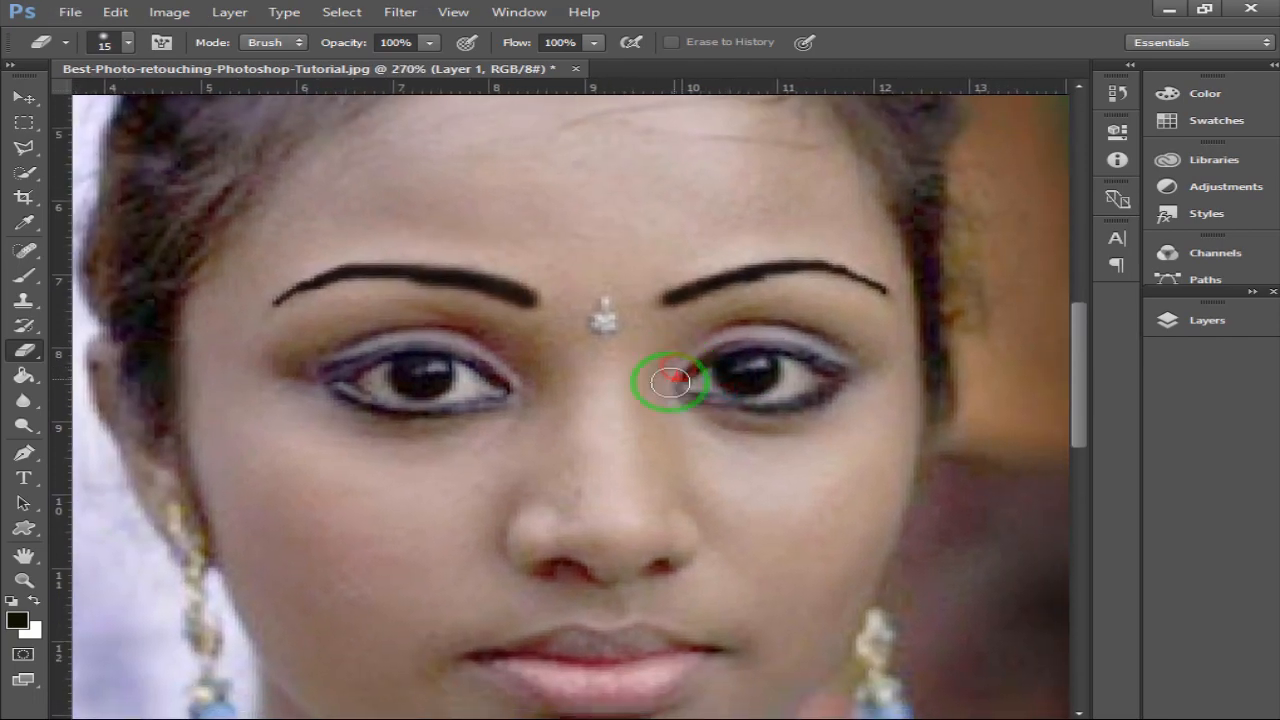
scroll(670, 381, down, 4)
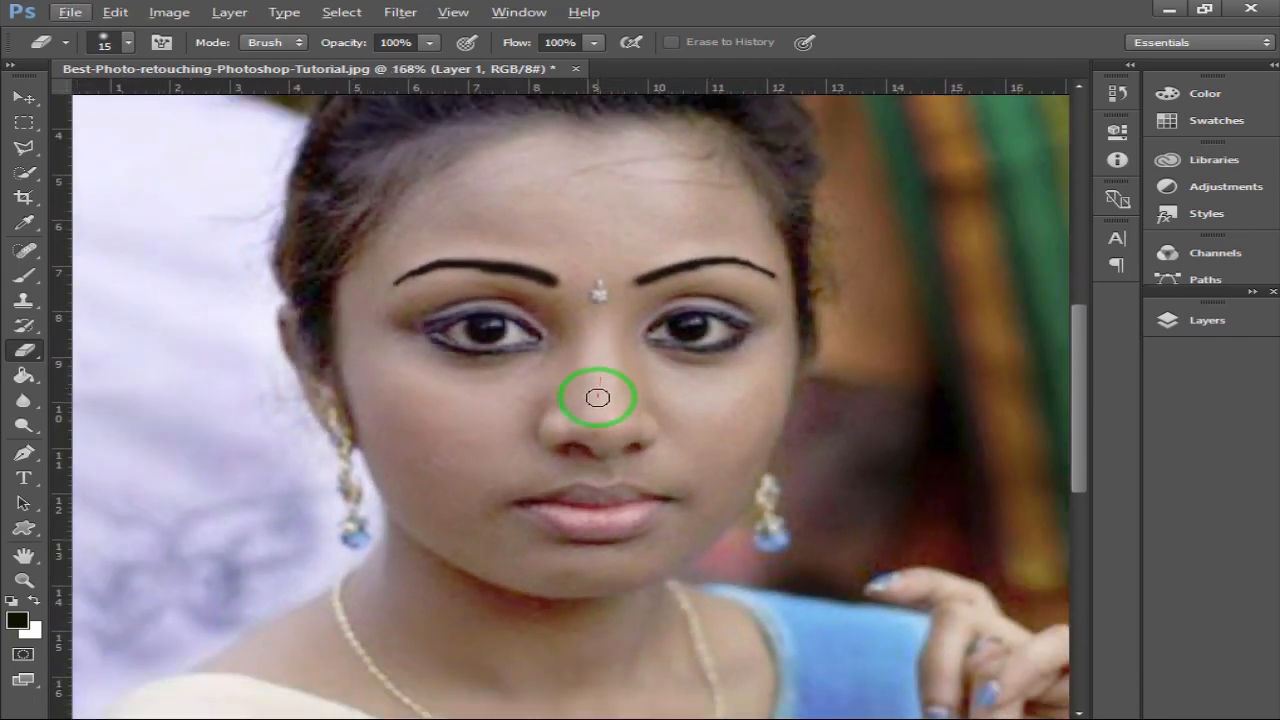
- Remove the stray hairs on the forehead of the Background layer with an 11 px content-aware Spot Healing Brush
scroll(597, 397, up, 3)
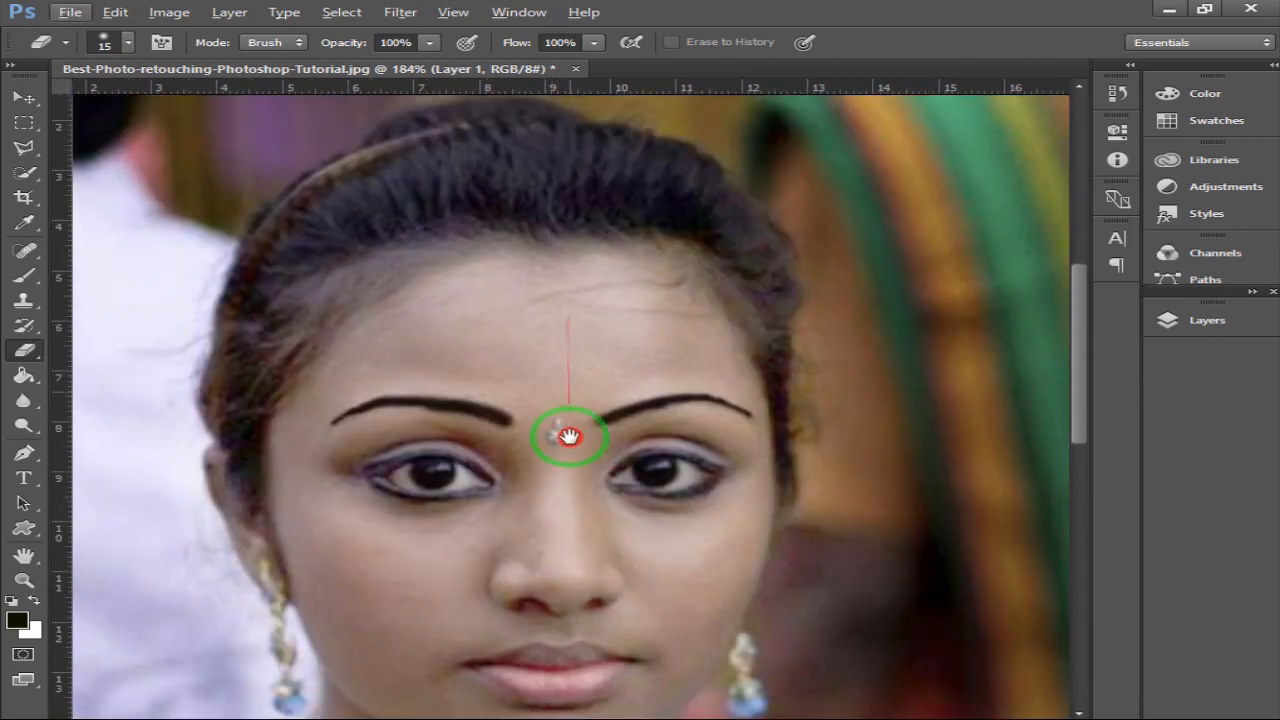
drag(568, 436, 568, 450)
click(24, 250)
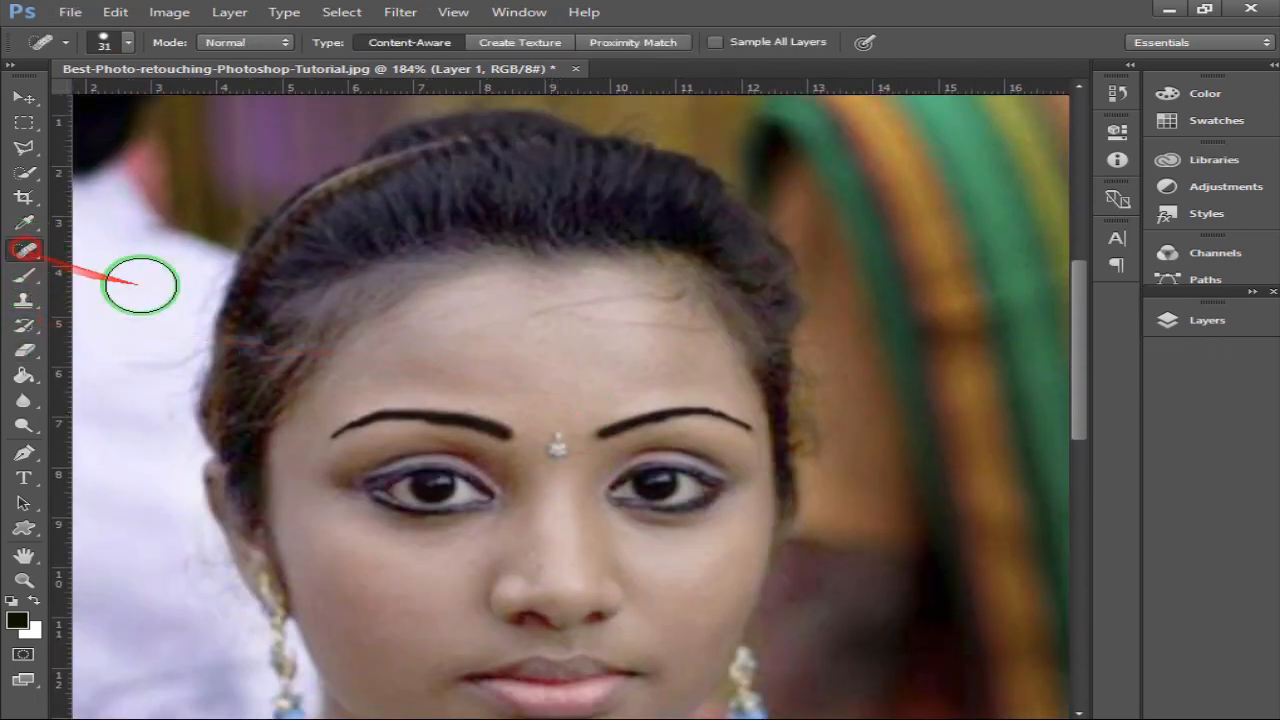
right_click(598, 333)
drag(655, 360, 640, 360)
mouse_move(515, 318)
mouse_down()
mouse_move(665, 297)
mouse_move(551, 306)
mouse_up()
click(1200, 320)
click(970, 378)
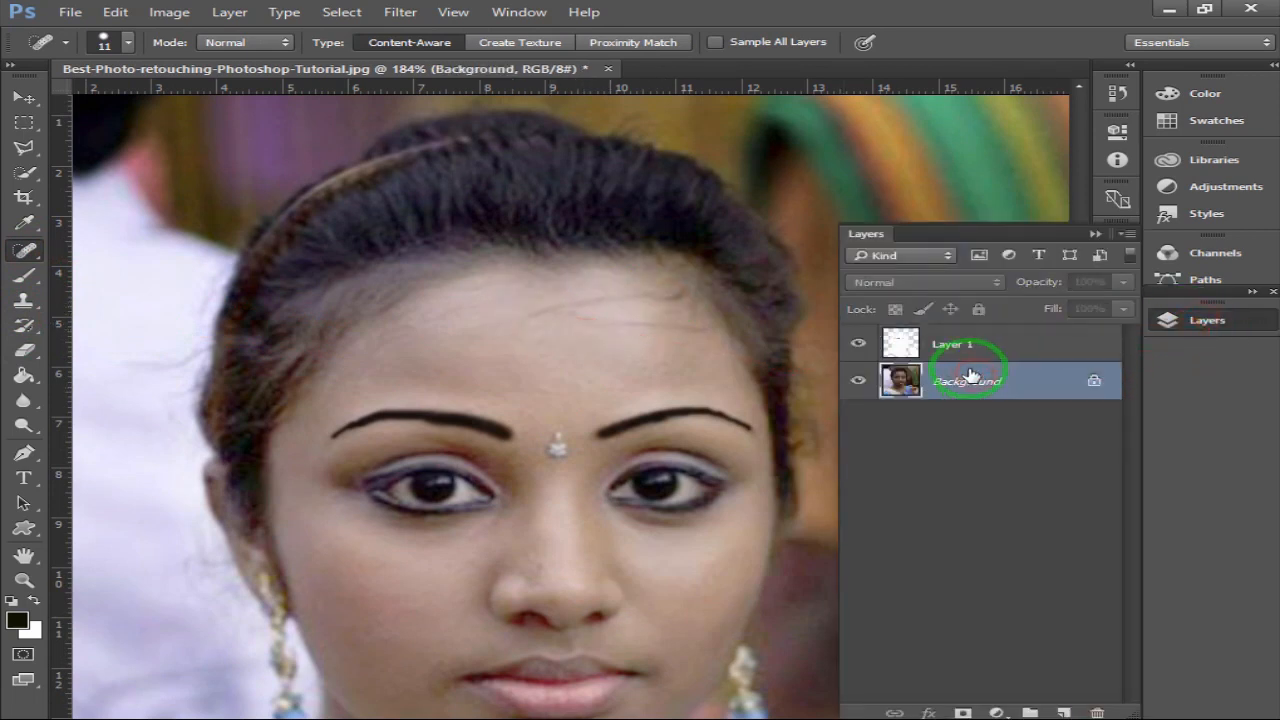
mouse_move(686, 318)
mouse_down()
mouse_move(529, 309)
mouse_move(668, 297)
mouse_up()
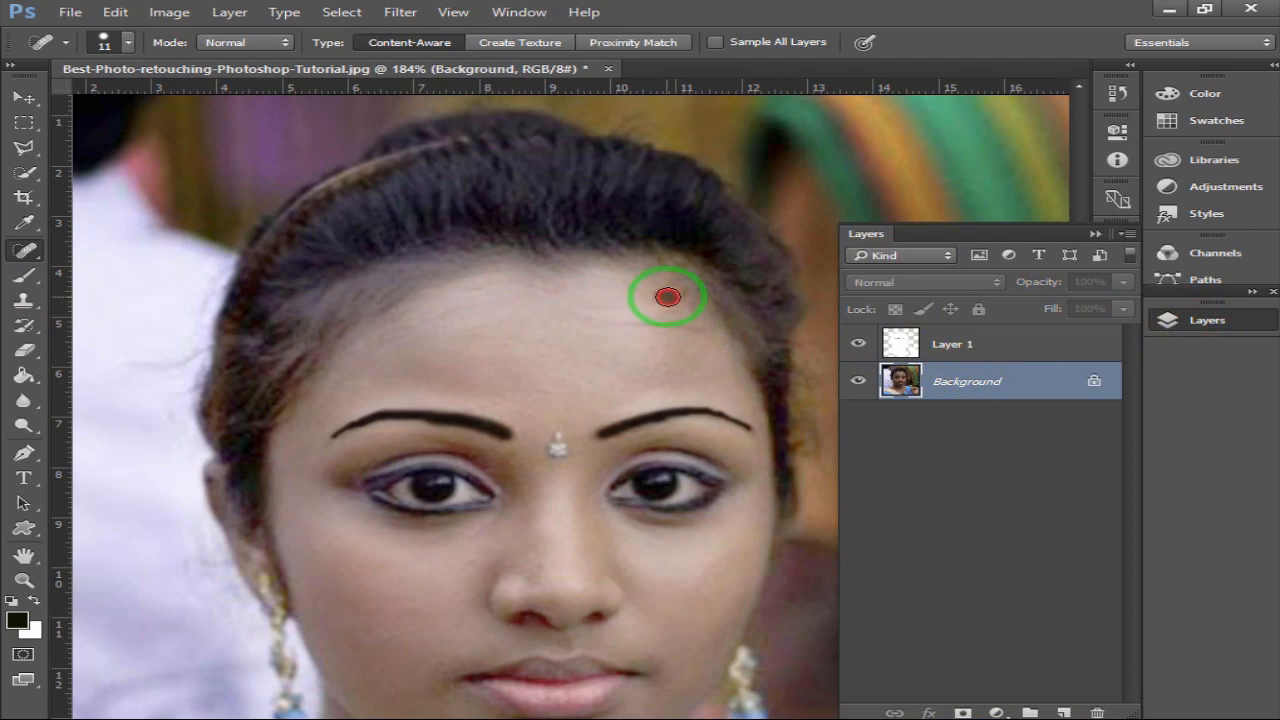
drag(571, 323, 703, 327)
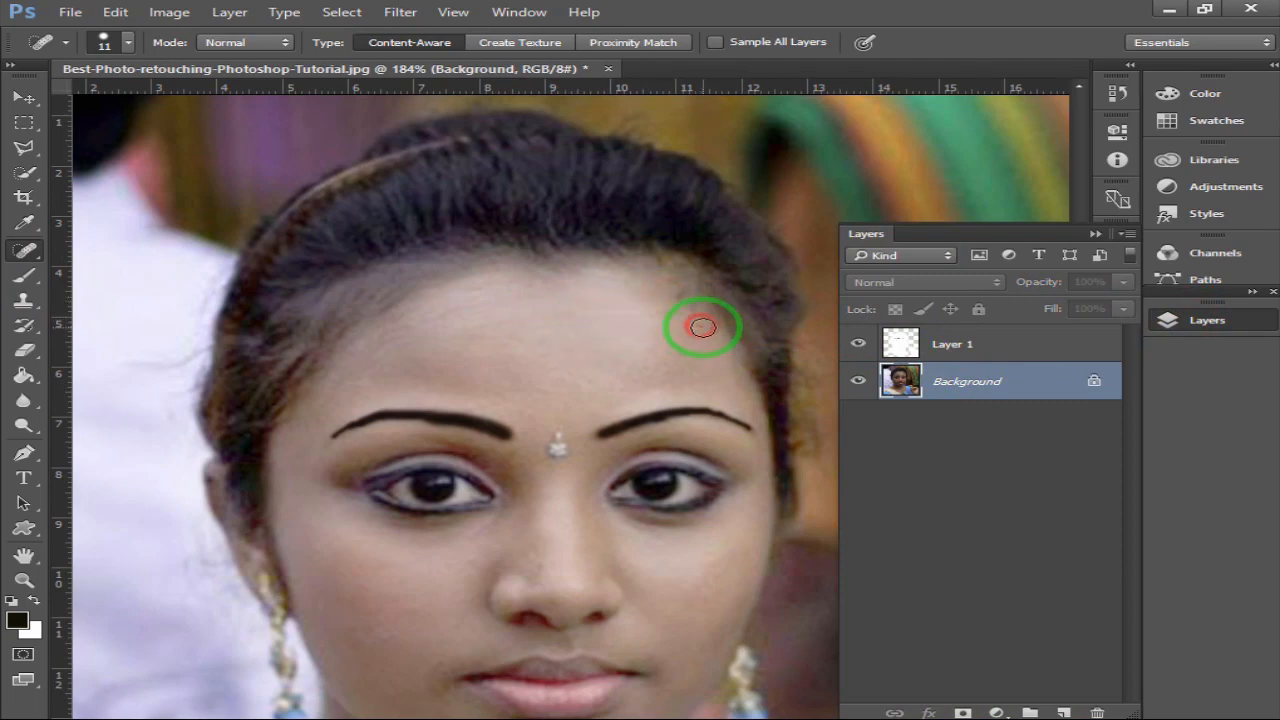
- Merge Layer 1 and the Background into a single layer
click(910, 350)
click(1175, 324)
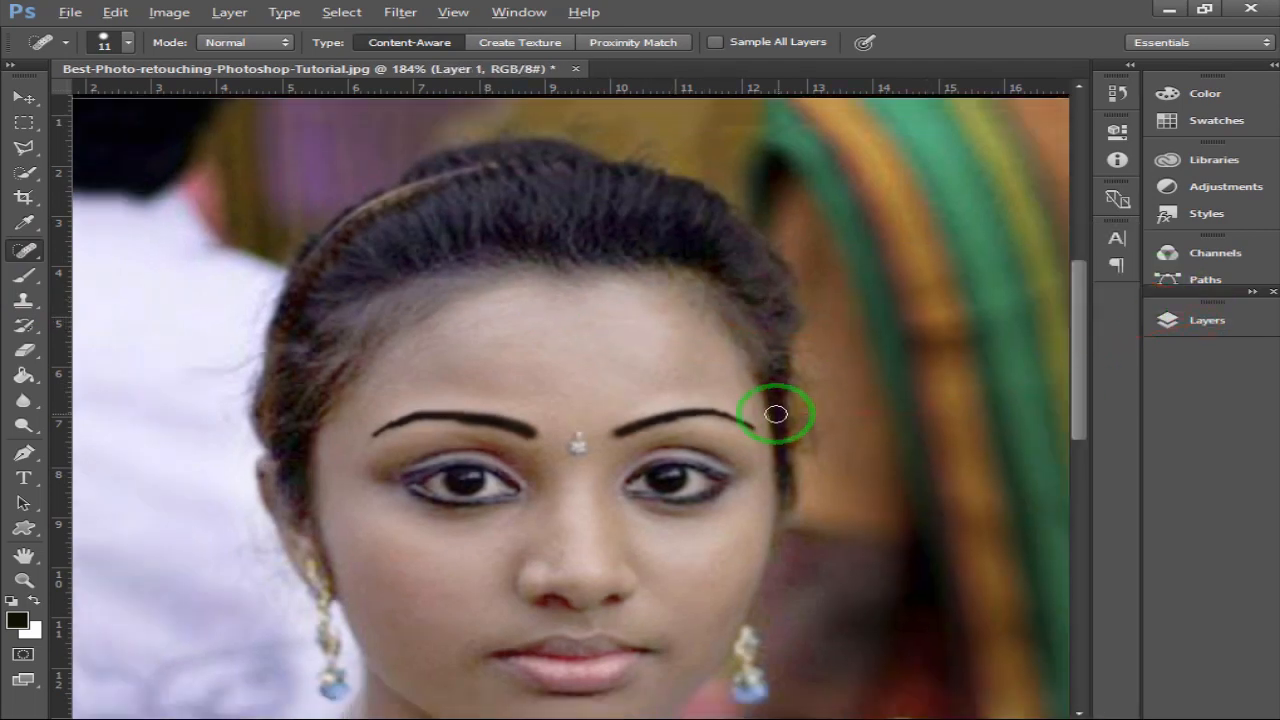
scroll(776, 413, down, 5)
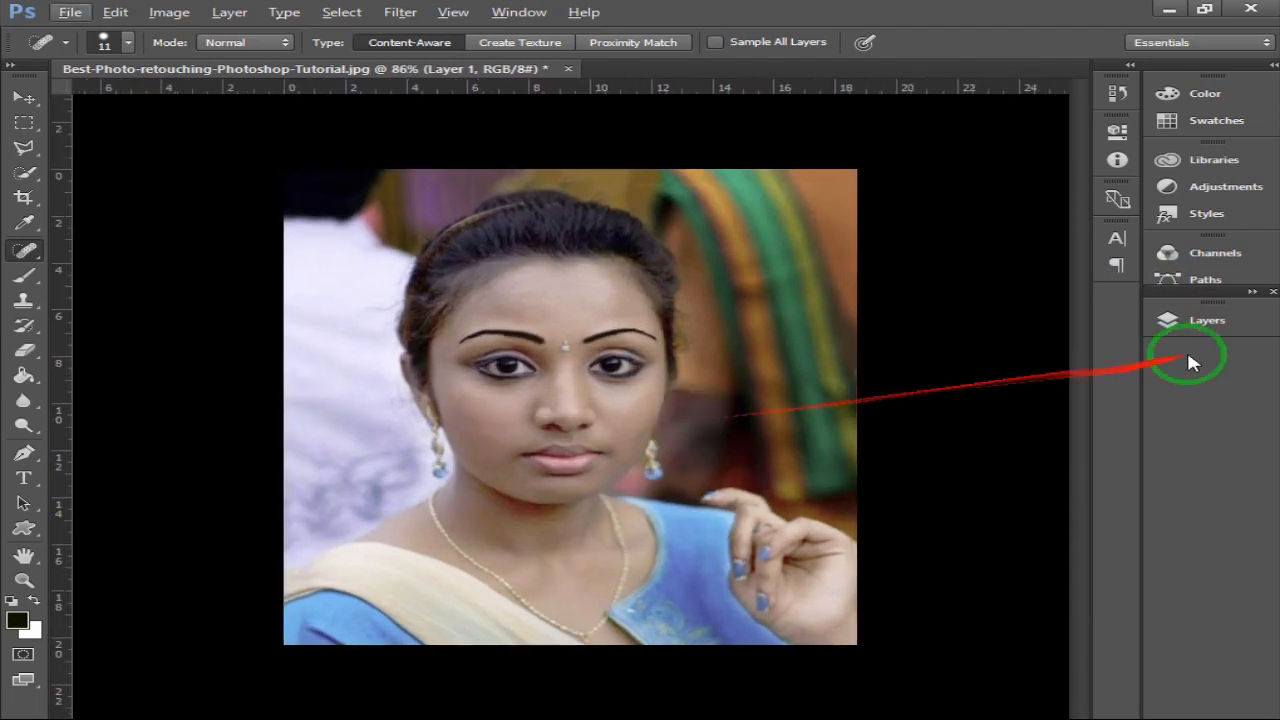
click(1190, 321)
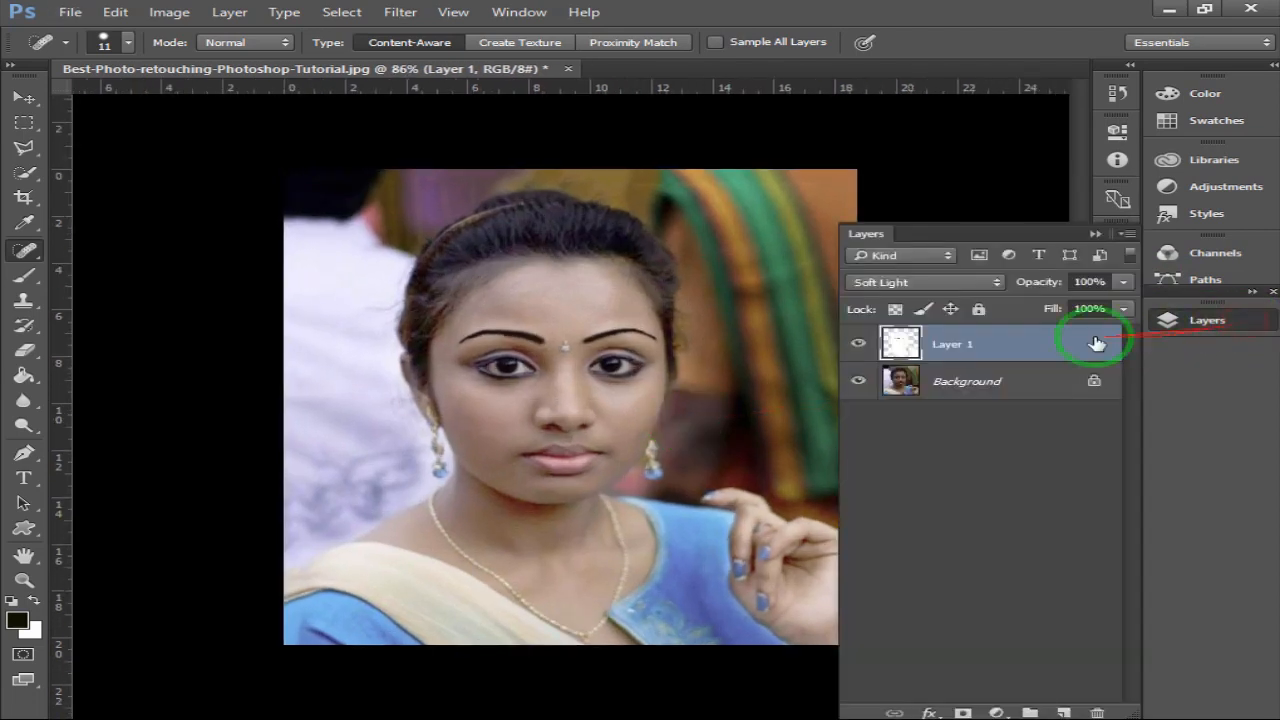
shift+click(1005, 385)
right_click(1003, 387)
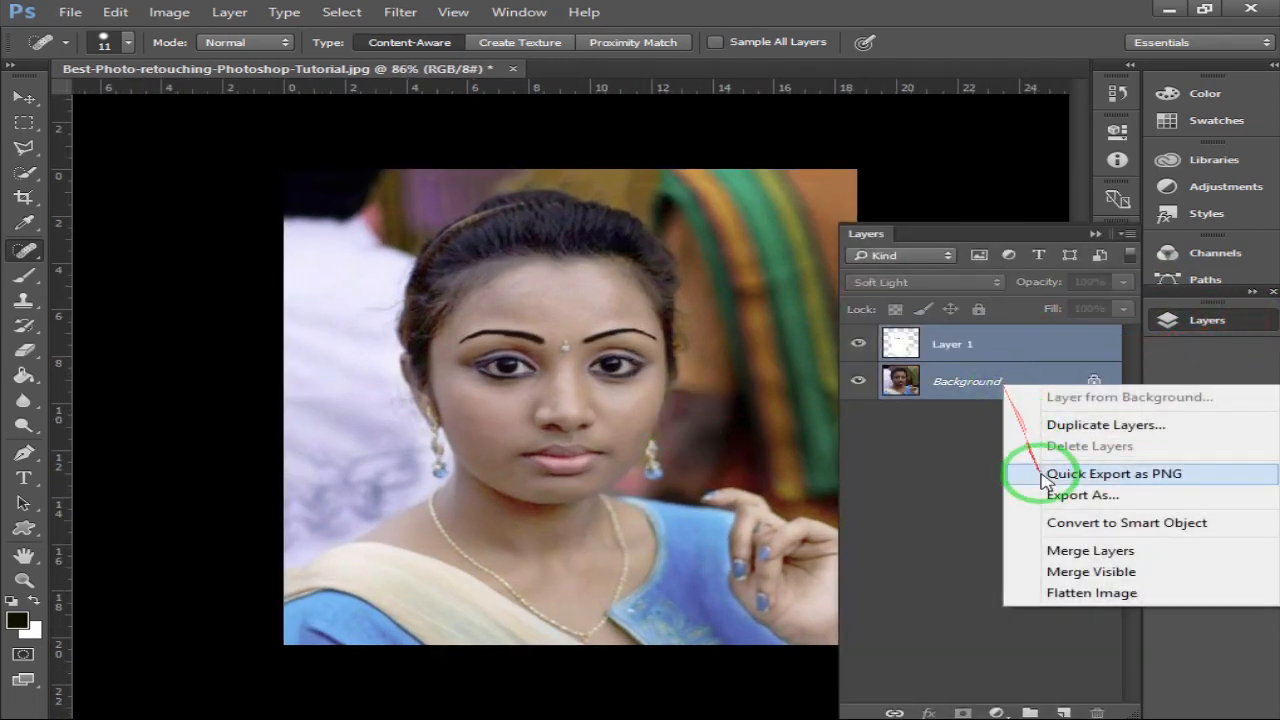
click(1126, 553)
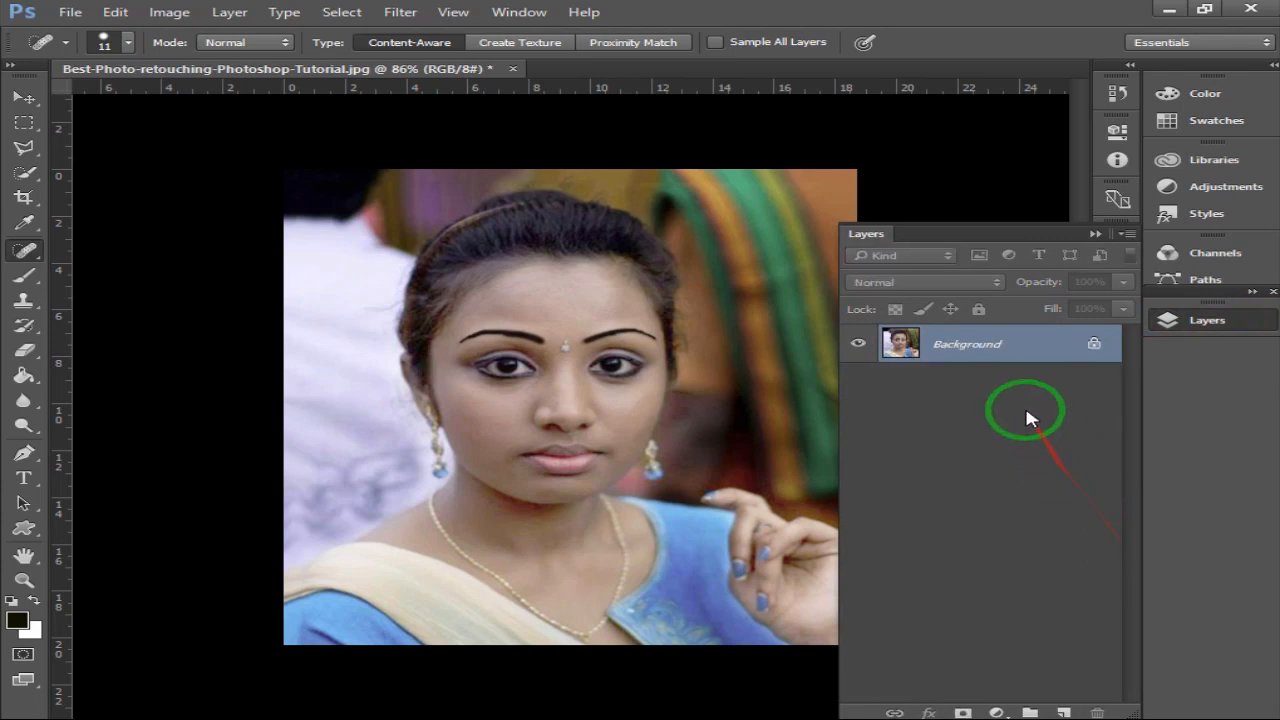
- Duplicate the merged Background layer and hide the original
key(ctrl+j)
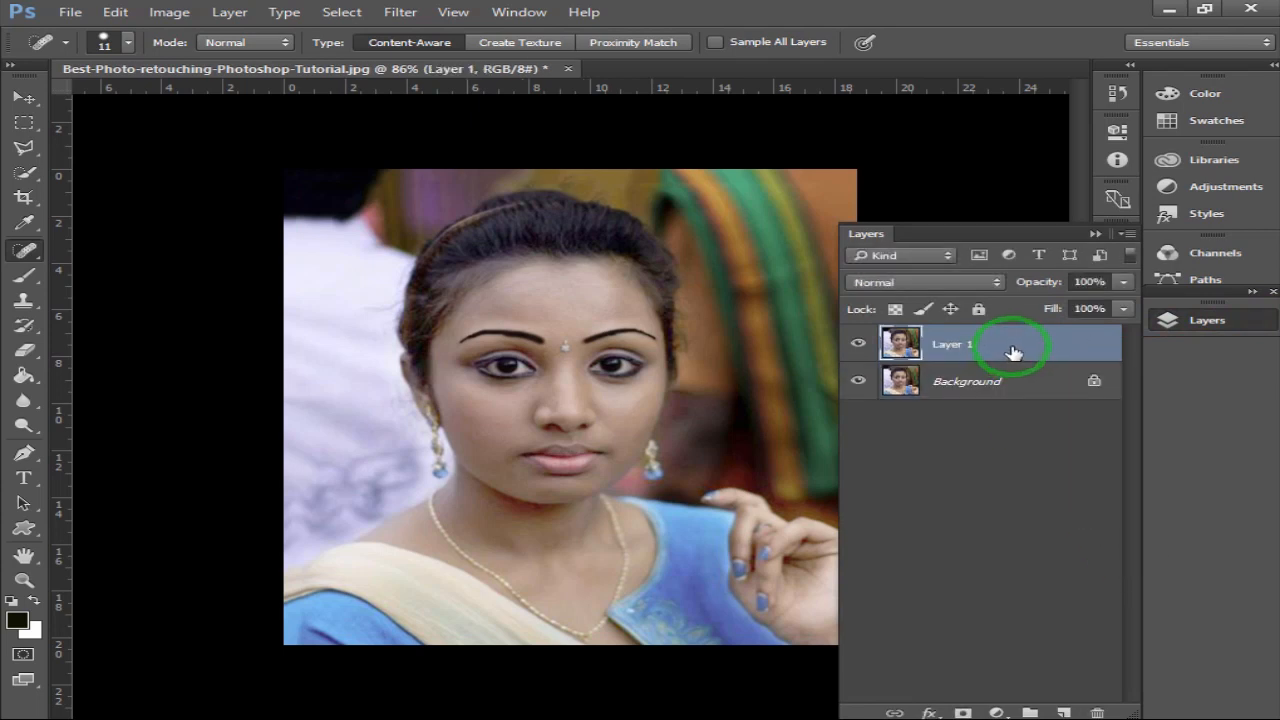
click(858, 380)
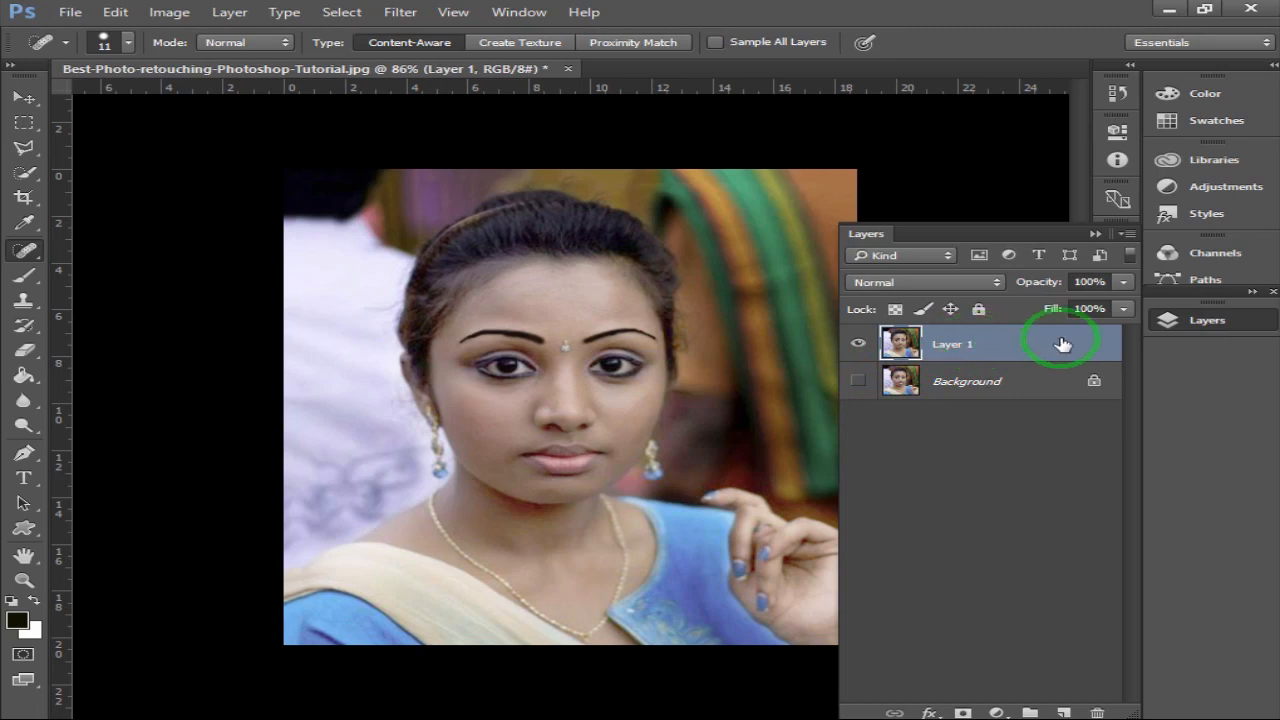
- Add a Brightness/Contrast adjustment layer above Layer 1 with brightness 19 and contrast 10
click(1203, 320)
click(1181, 318)
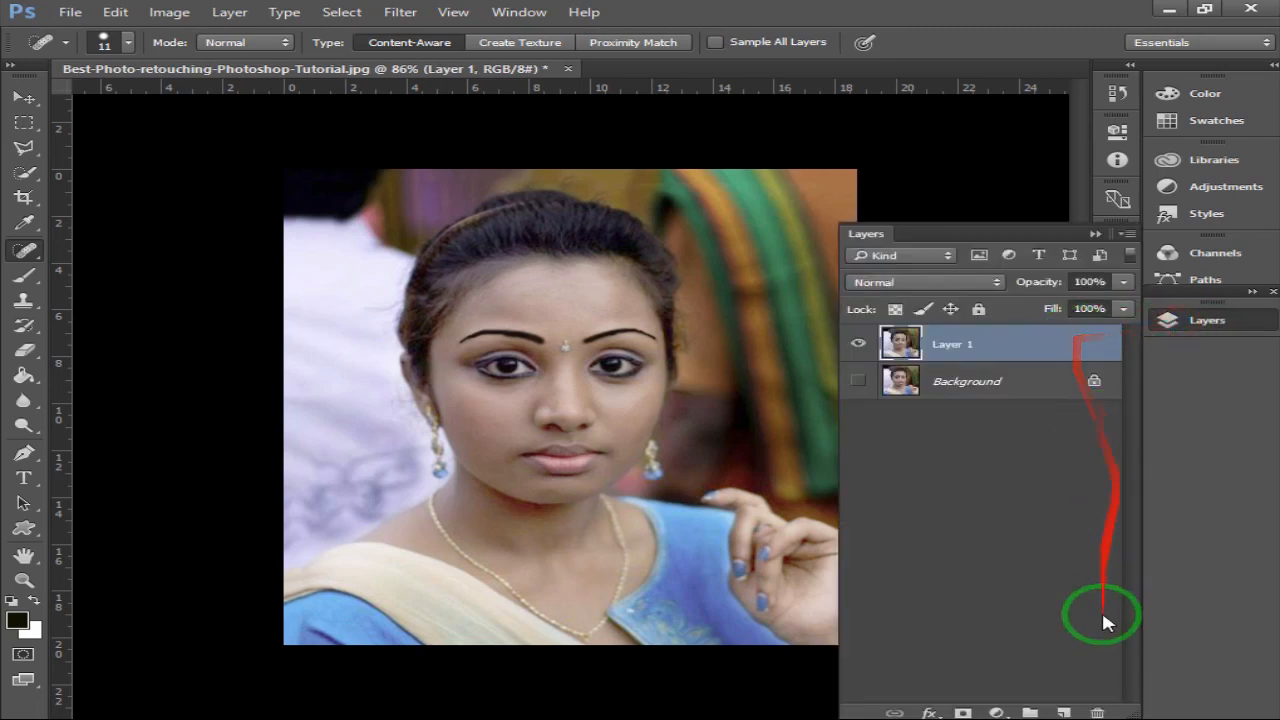
click(996, 713)
click(1043, 368)
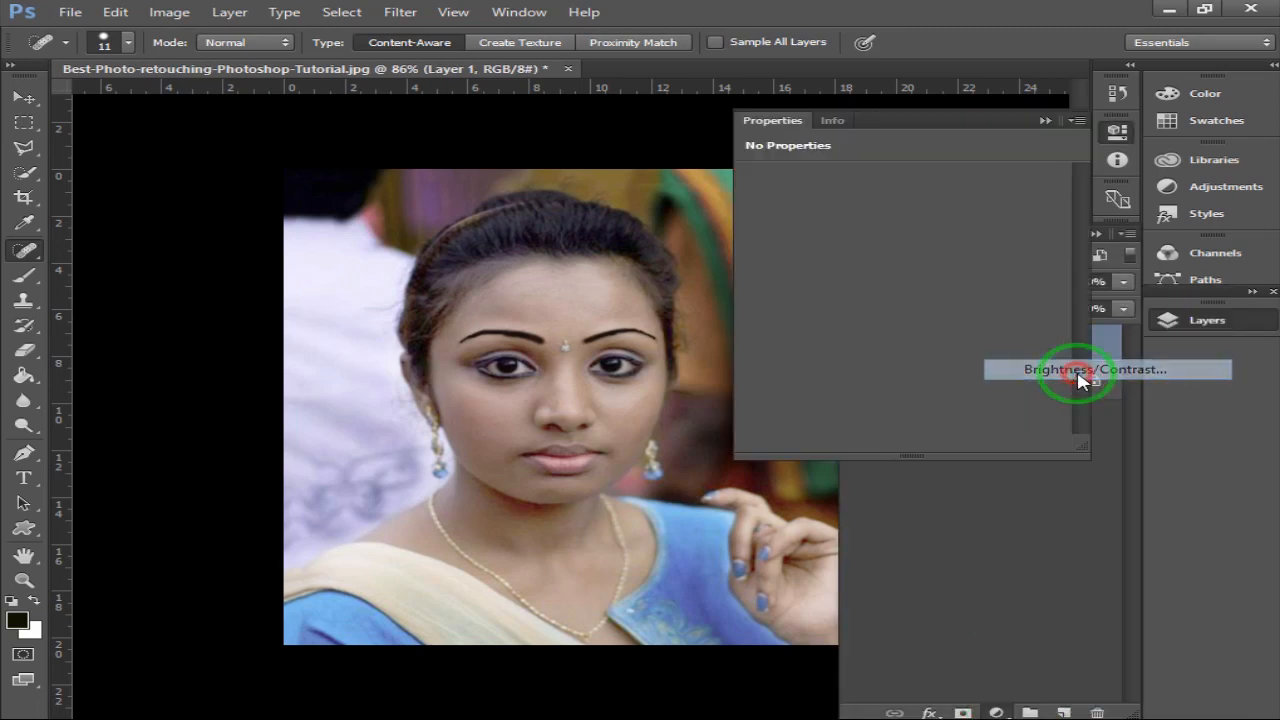
drag(904, 231, 918, 270)
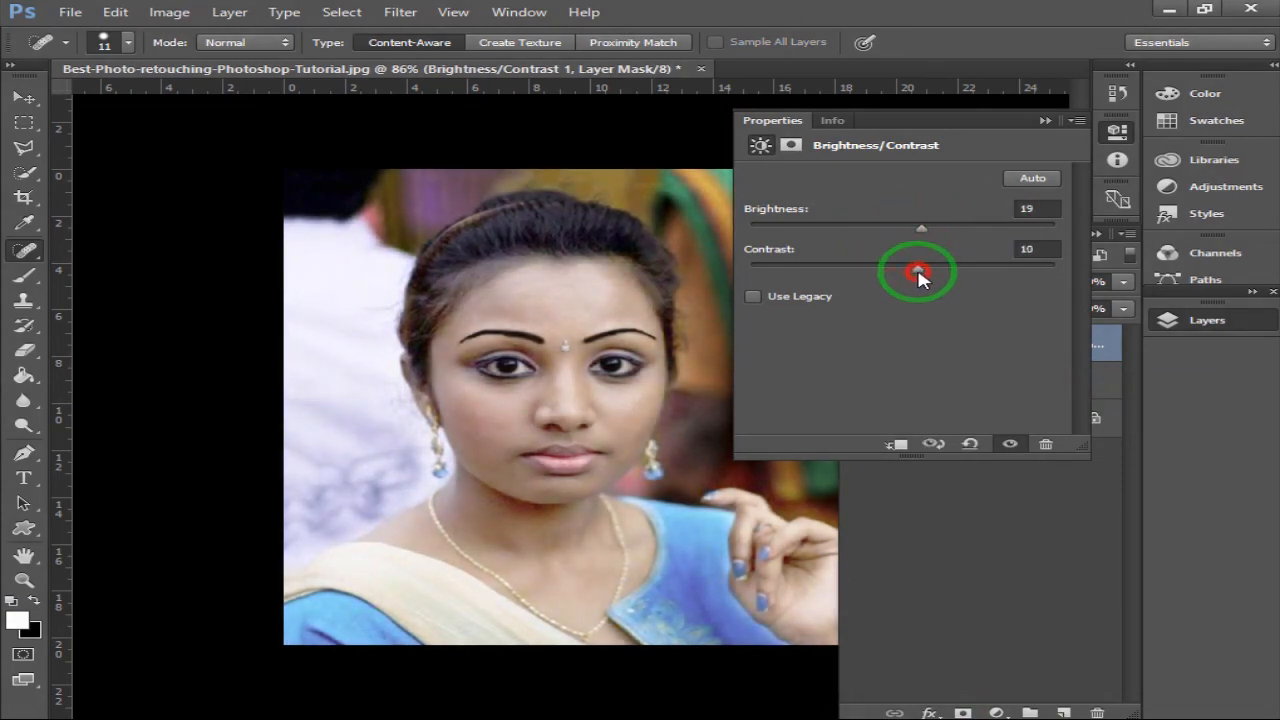
click(1028, 711)
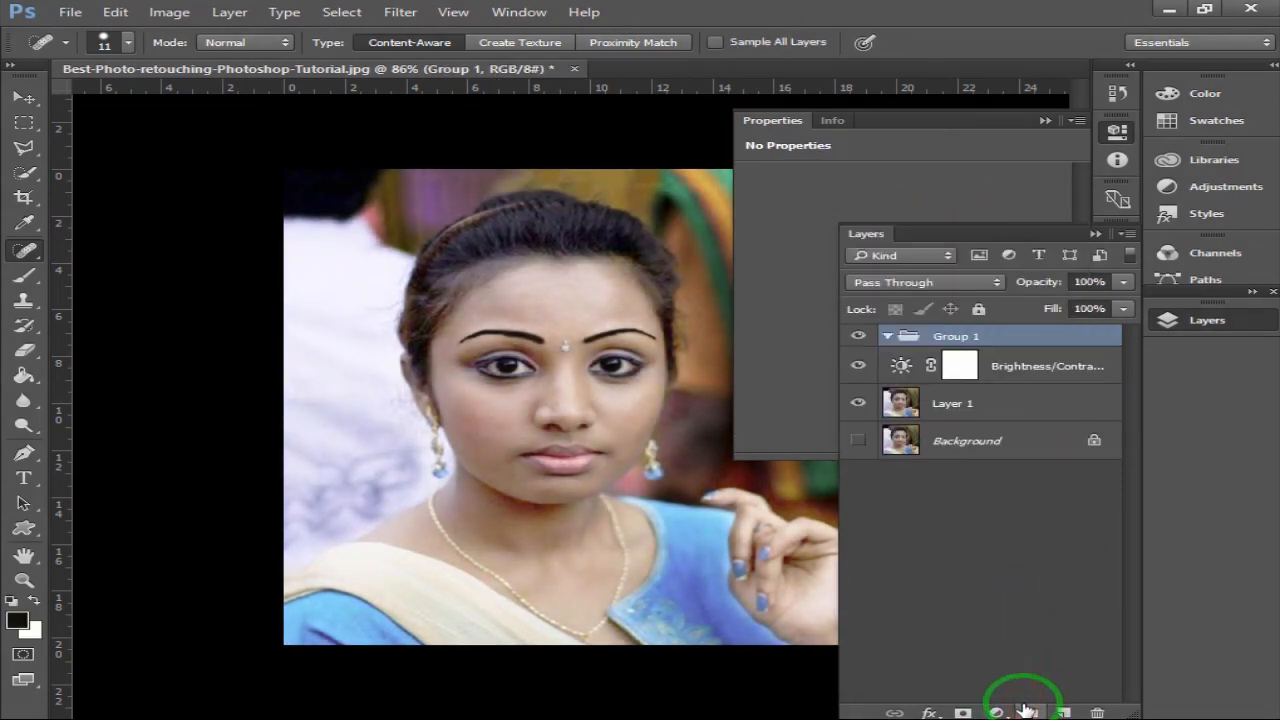
click(1028, 711)
click(1028, 711)
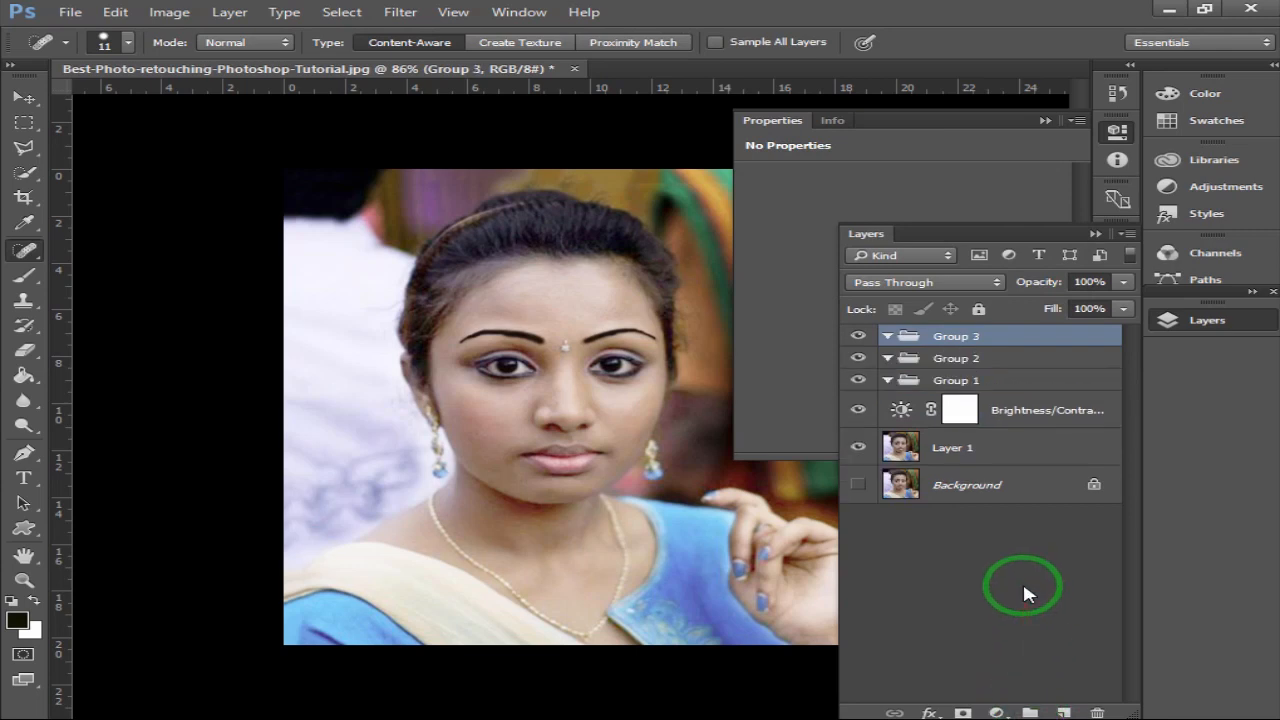
key(ctrl+alt+z)
key(ctrl+alt+z)
key(ctrl+alt+z)
- Add a Hue/Saturation adjustment layer above the Brightness/Contrast layer, setting the Greens to hue -21 and saturation +4
click(960, 345)
click(1003, 712)
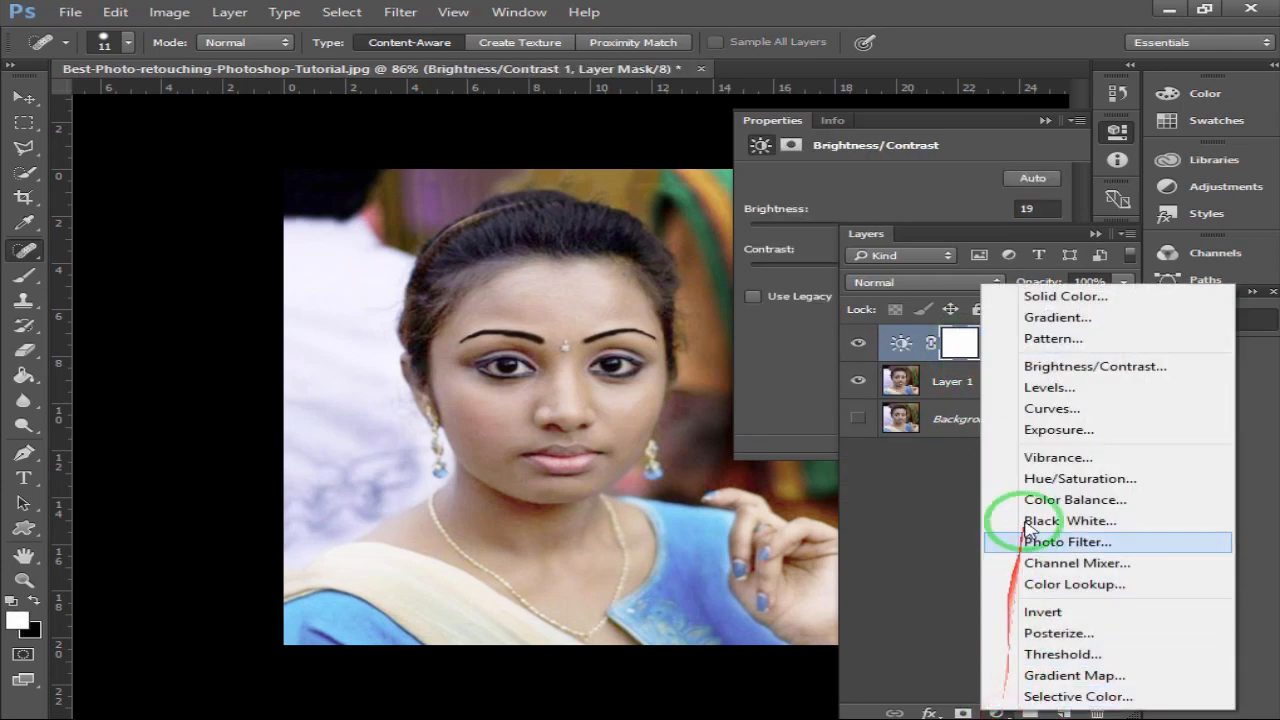
click(1082, 474)
click(924, 124)
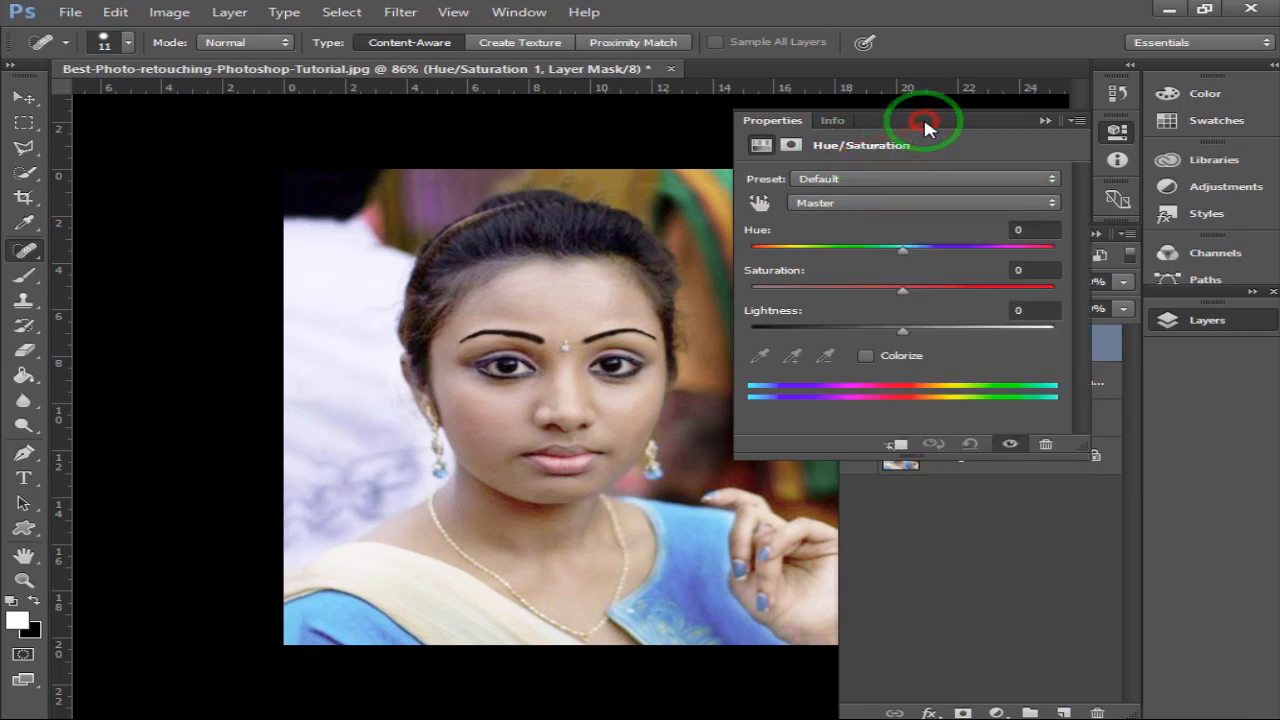
click(910, 202)
click(847, 255)
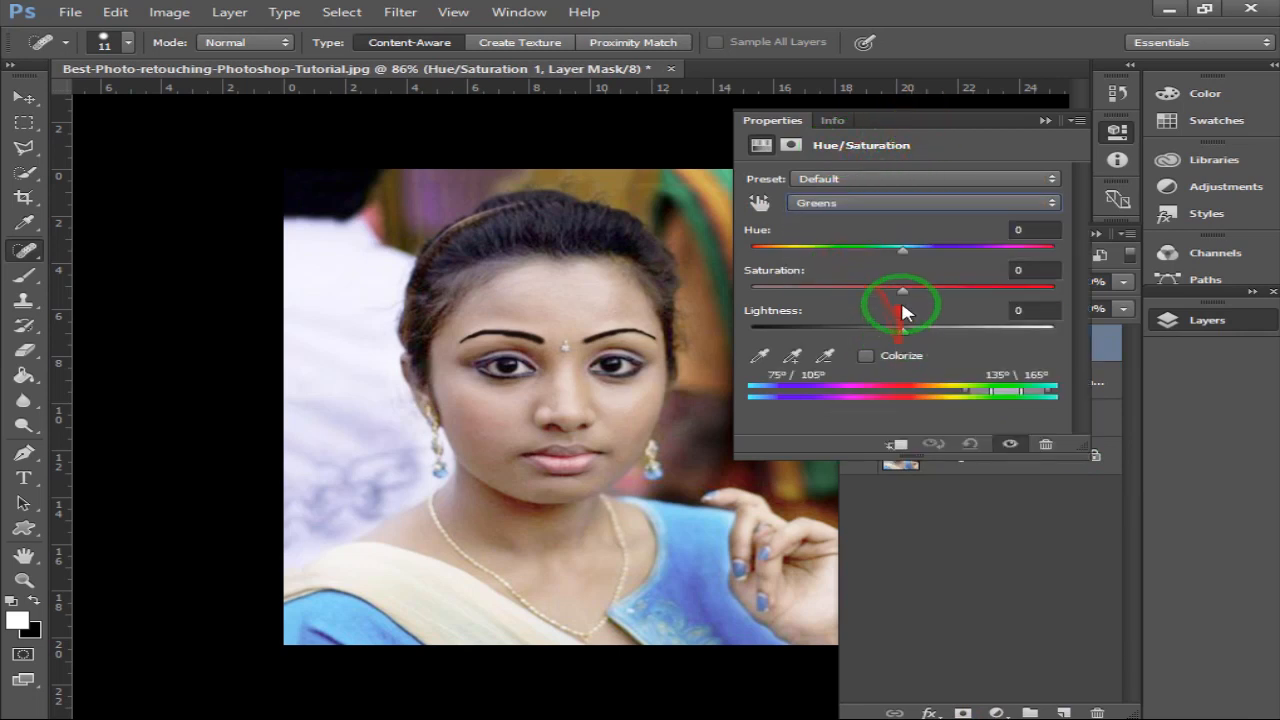
drag(904, 248, 871, 247)
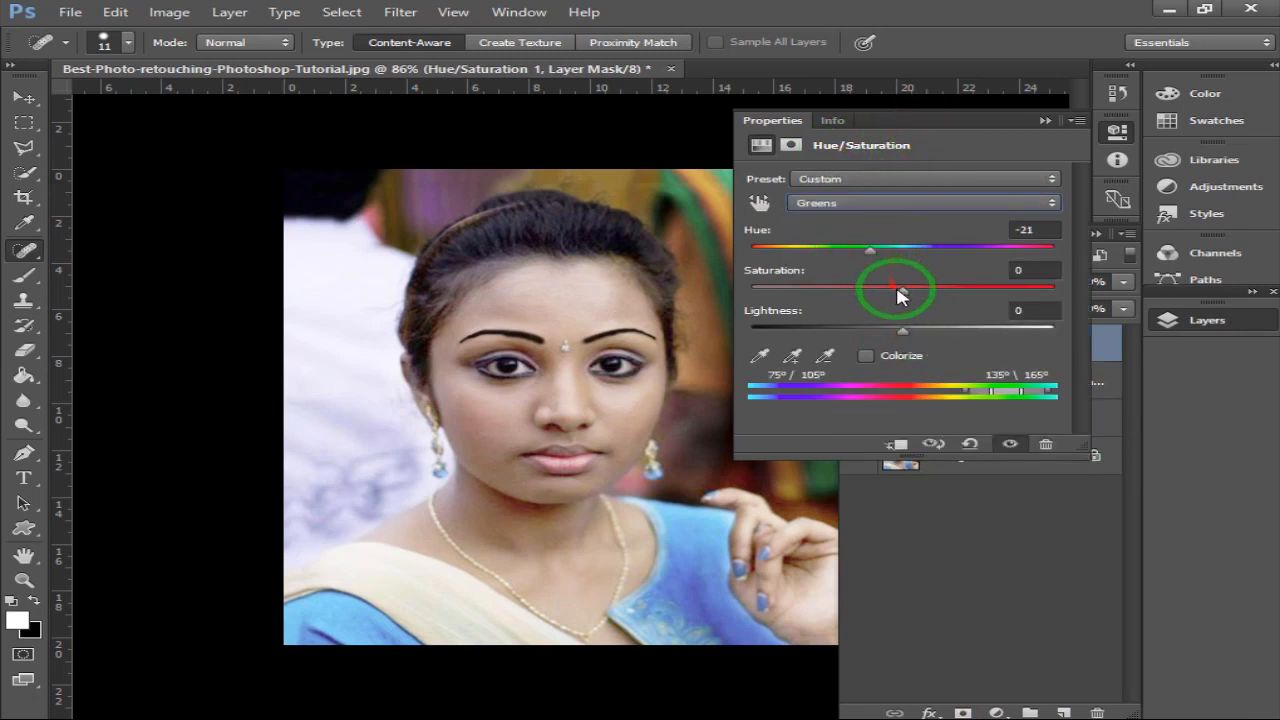
mouse_move(900, 293)
mouse_down()
mouse_move(857, 290)
mouse_move(909, 290)
mouse_up()
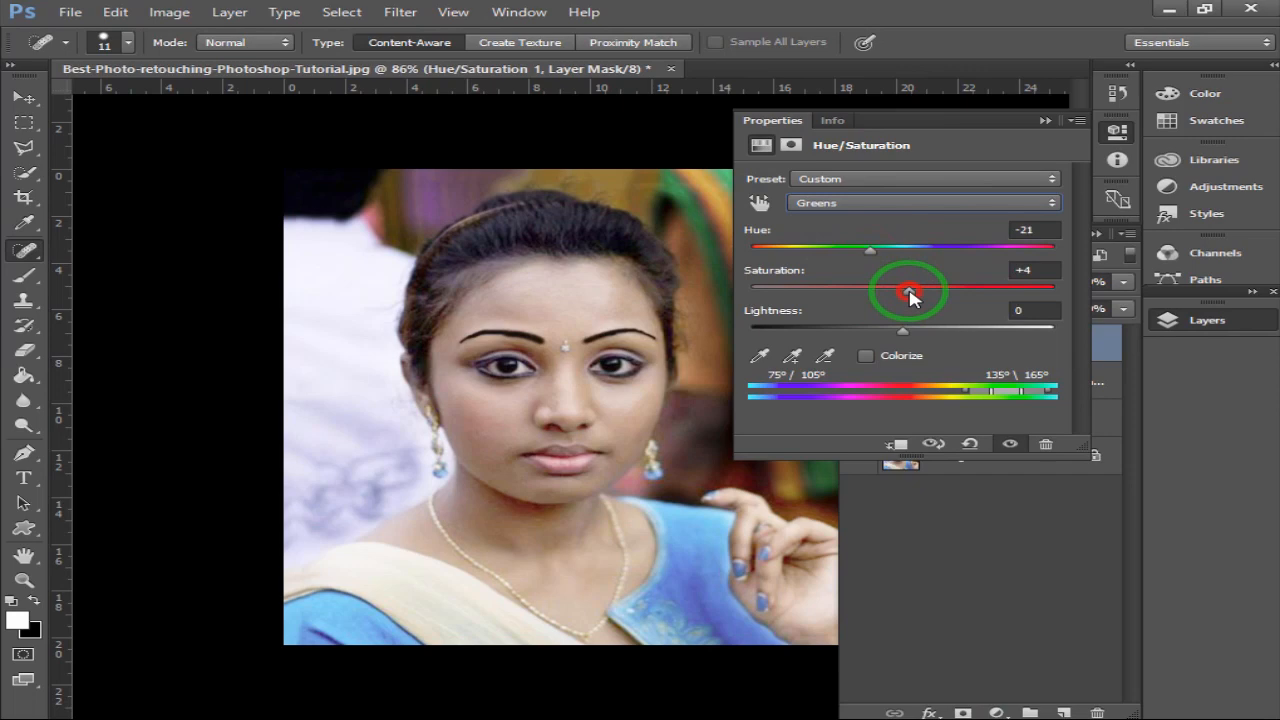
- Add a Color Balance adjustment layer on top, setting the midtones to Magenta-Green +4 and Yellow-Blue +4
click(1008, 567)
click(996, 713)
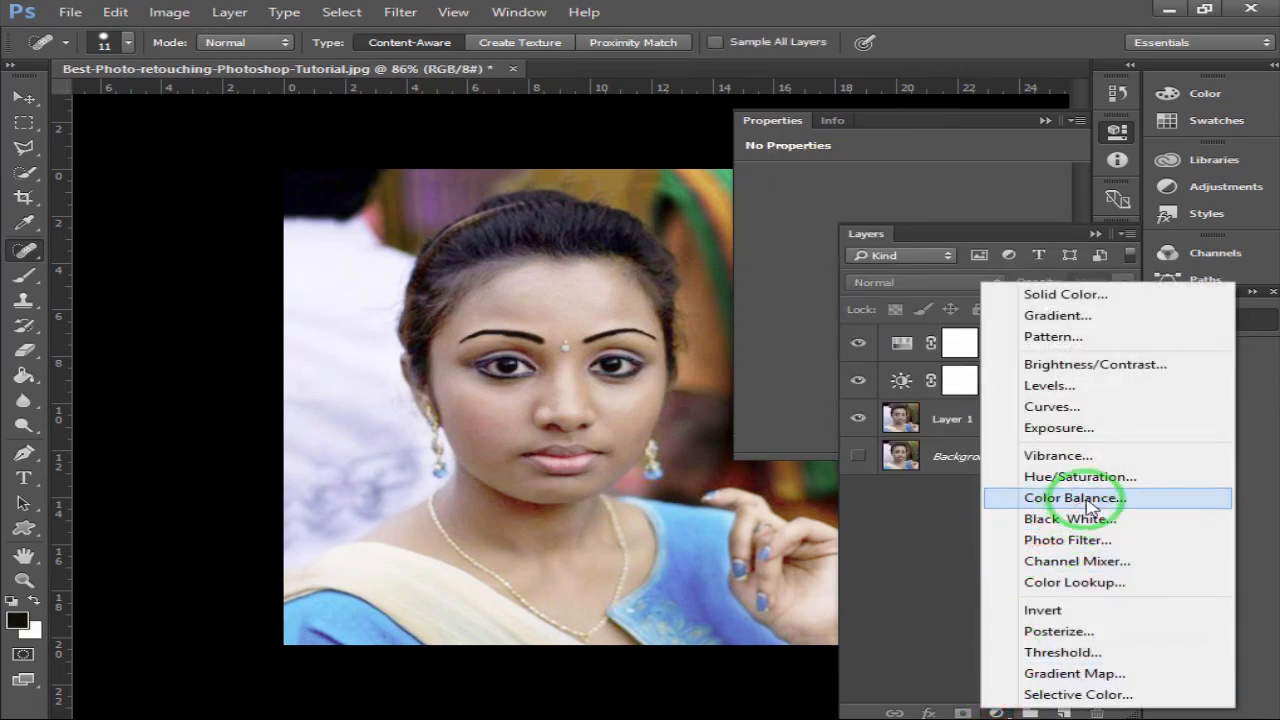
click(1070, 497)
click(908, 178)
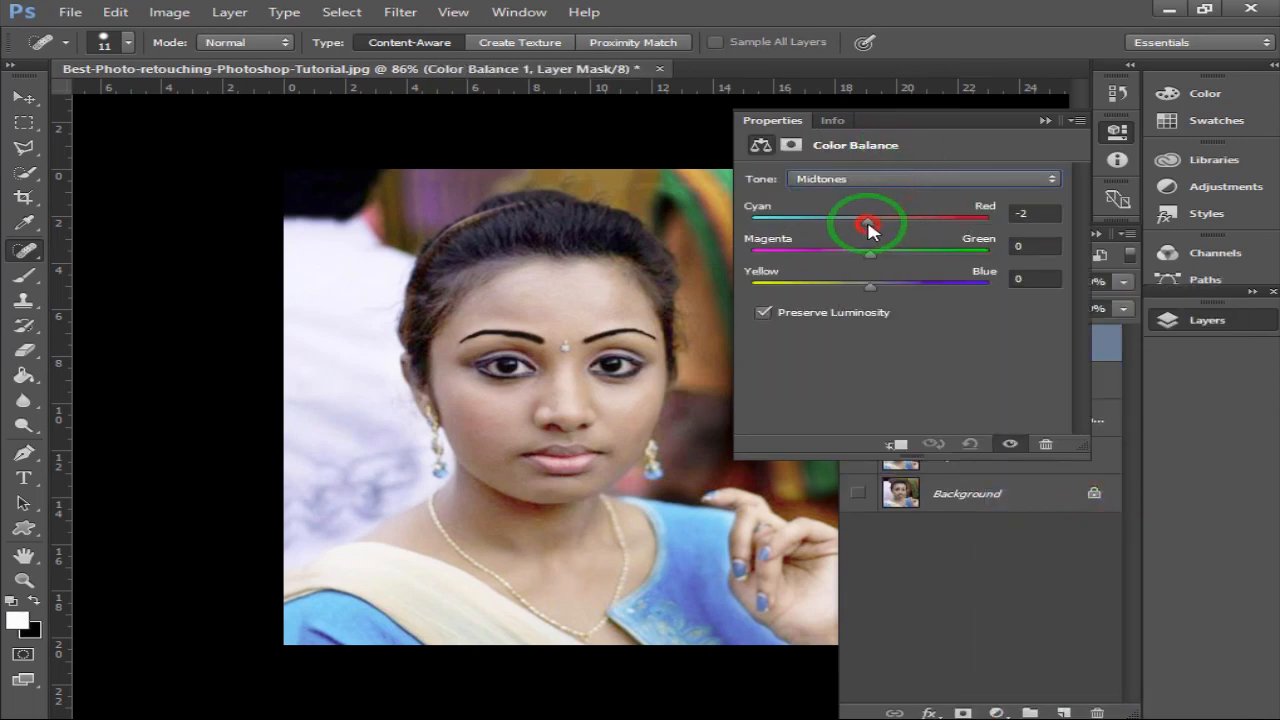
drag(868, 228, 876, 289)
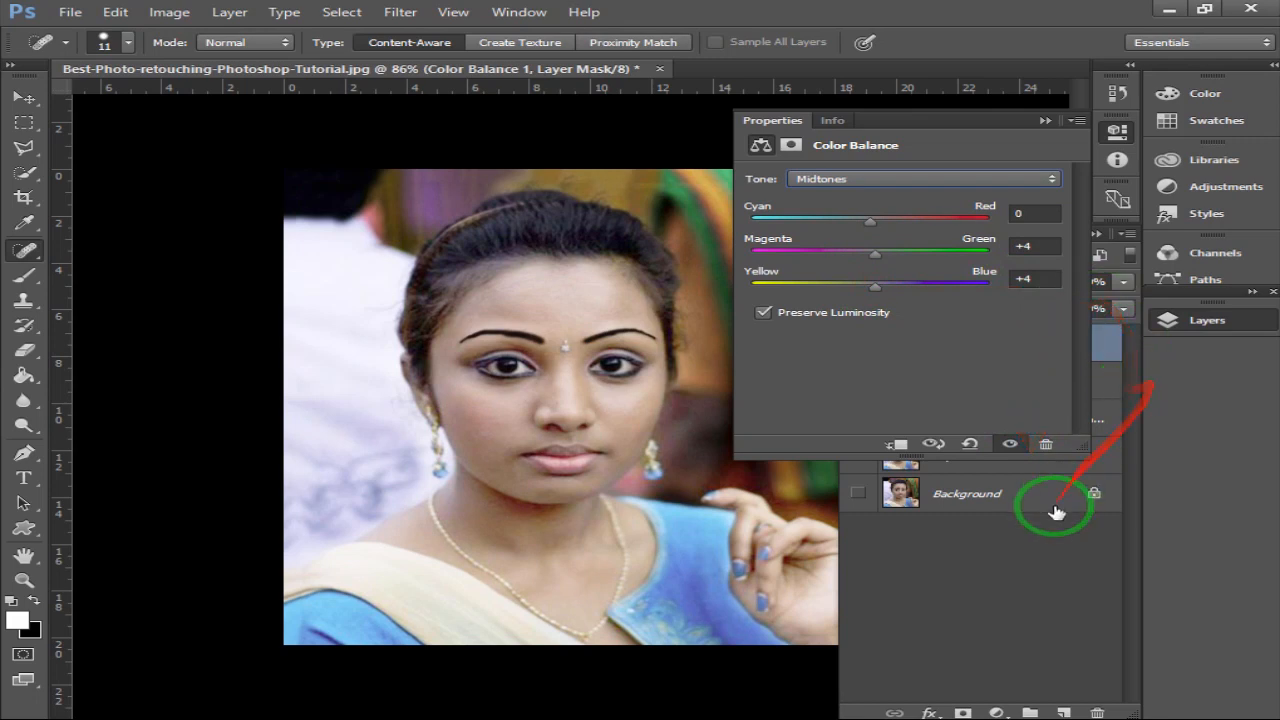
- Replace Layer 1 with a fresh duplicate of the Background layer and hide the original Background
click(994, 468)
click(1115, 131)
click(858, 456)
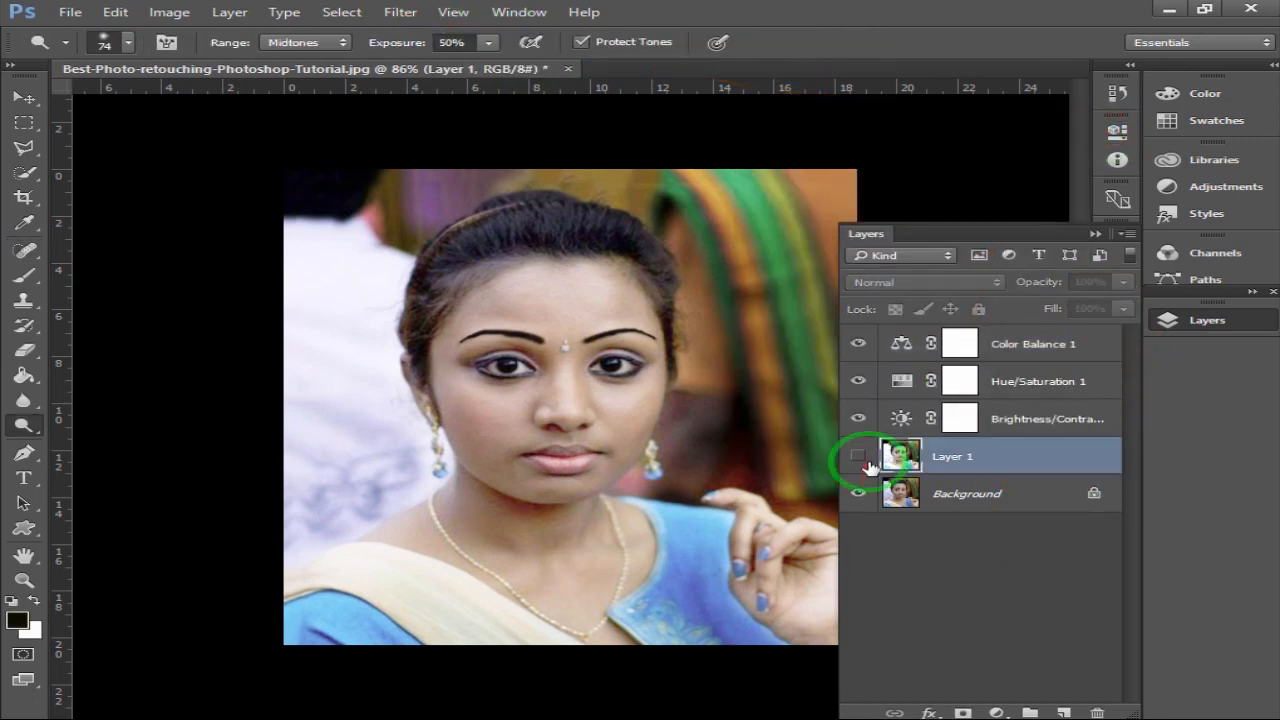
key(Delete)
click(950, 458)
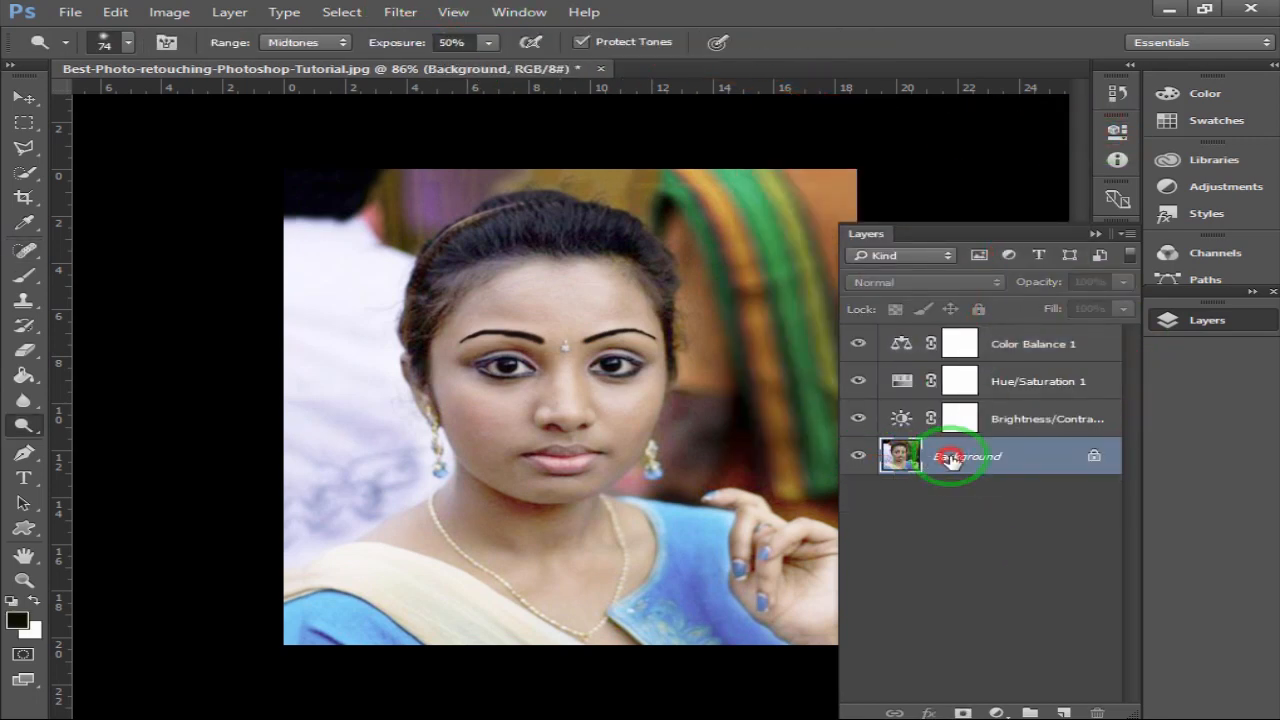
key(ctrl+j)
click(858, 493)
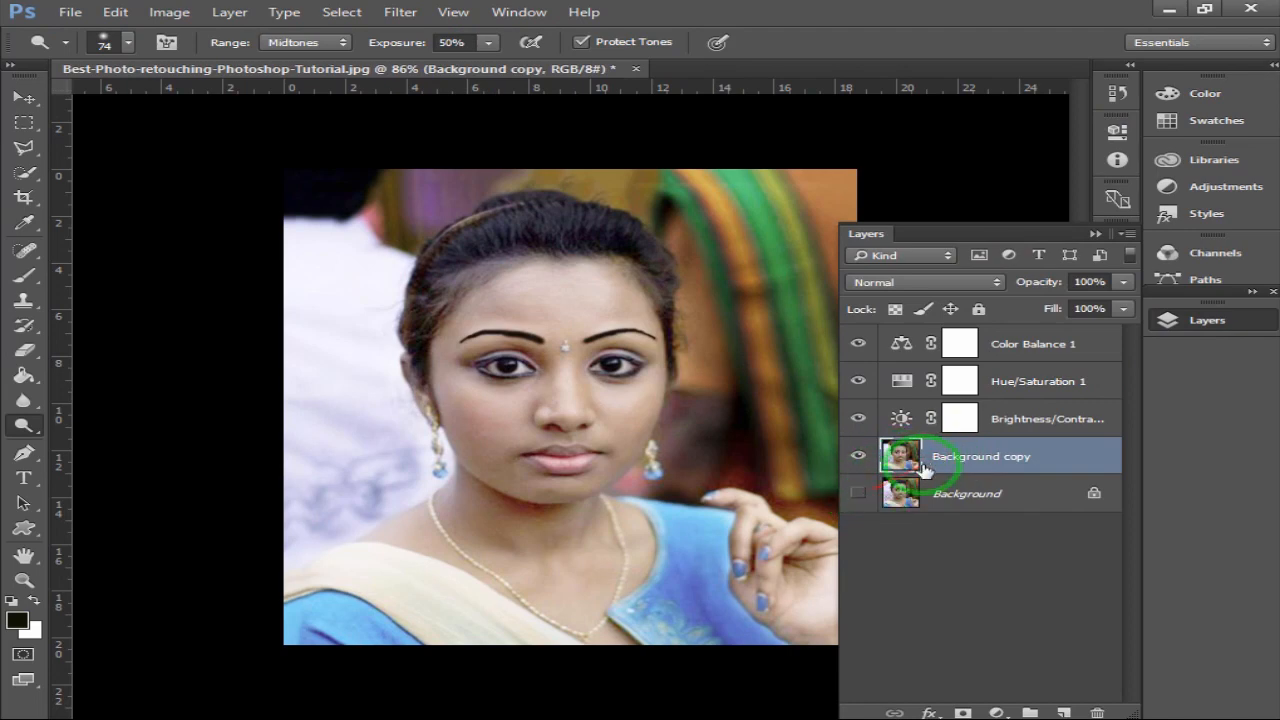
- Smooth the skin on the Background copy with the Camera Raw filter, setting luminance noise reduction to 51
click(400, 12)
click(420, 125)
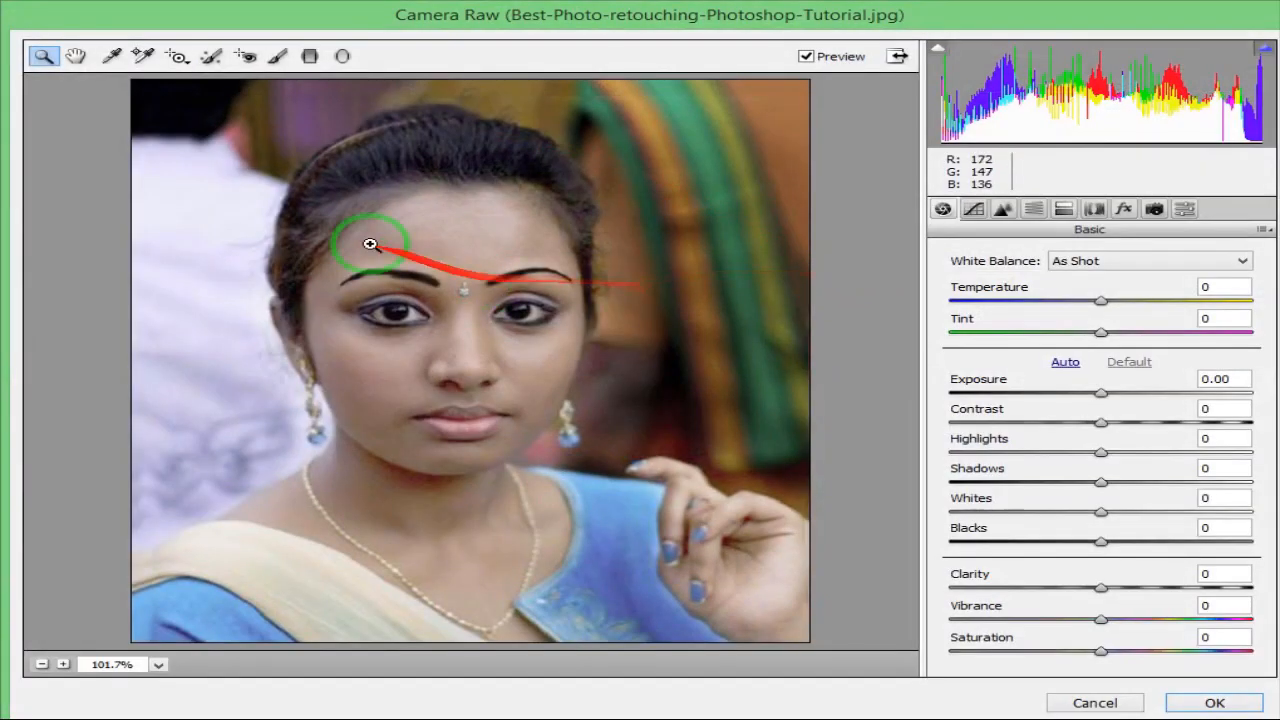
drag(271, 177, 545, 452)
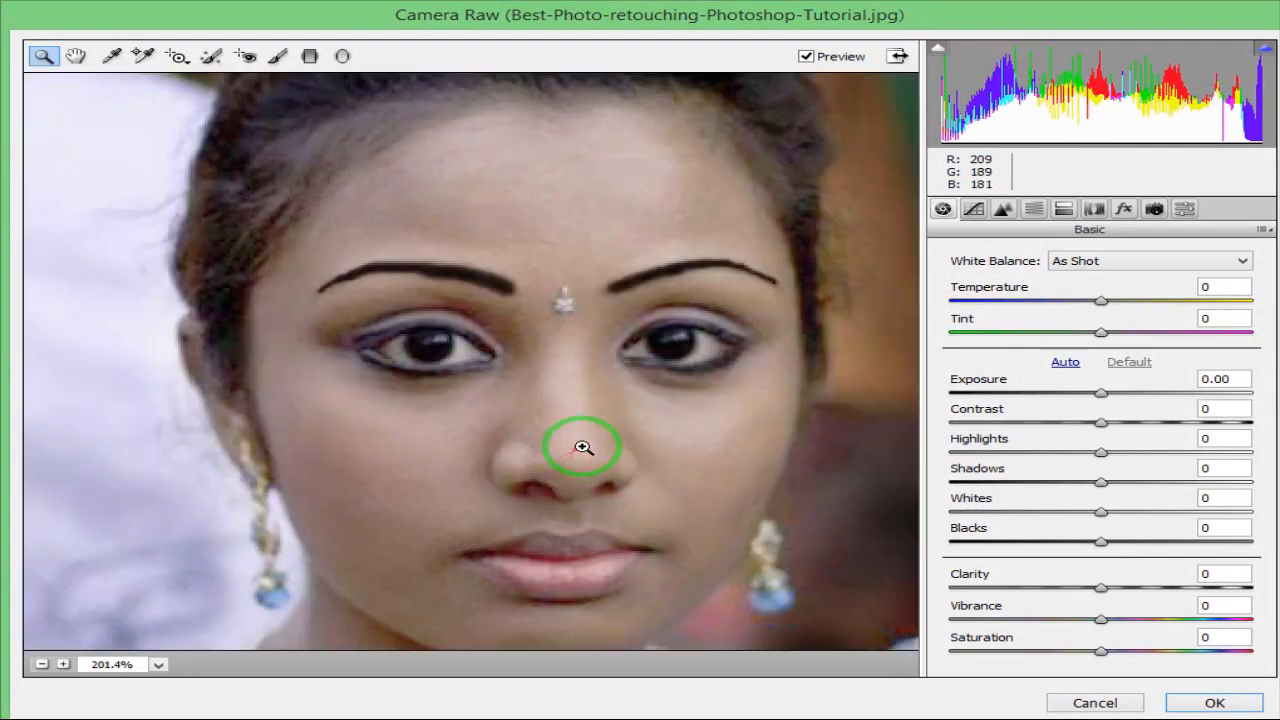
click(1003, 208)
drag(962, 444, 1104, 441)
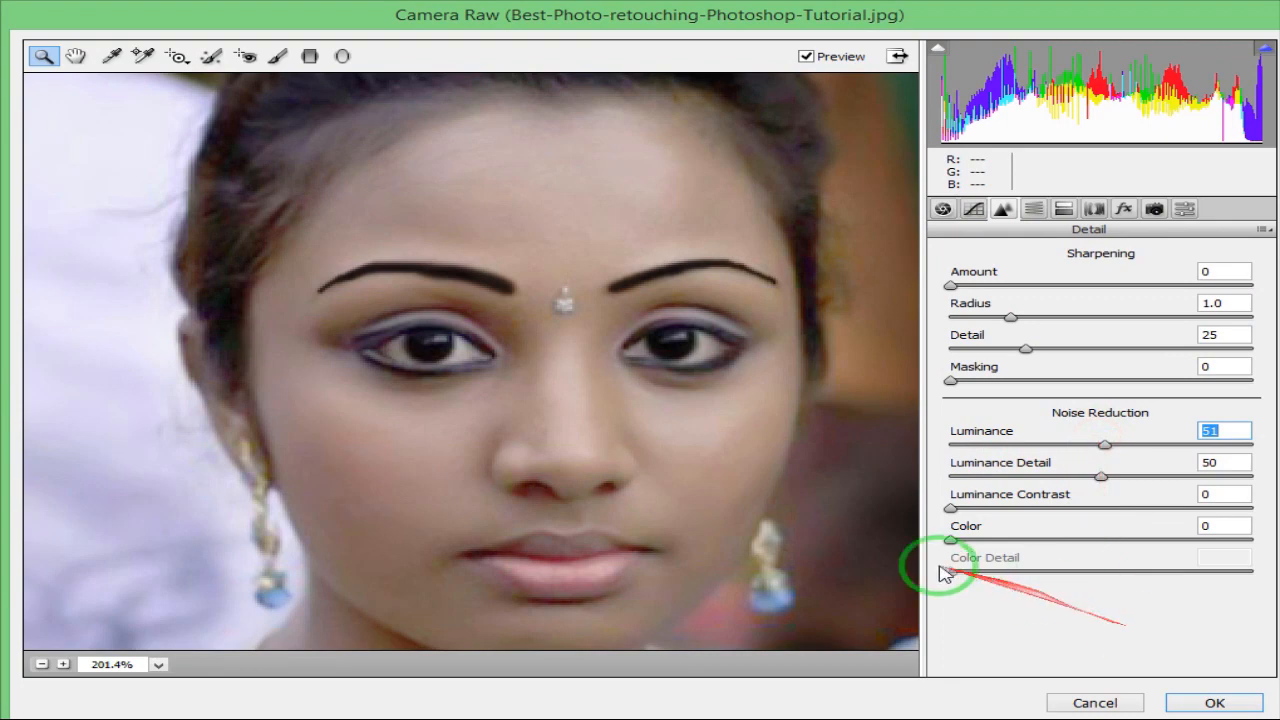
click(546, 381)
alt+click(544, 386)
alt+click(544, 386)
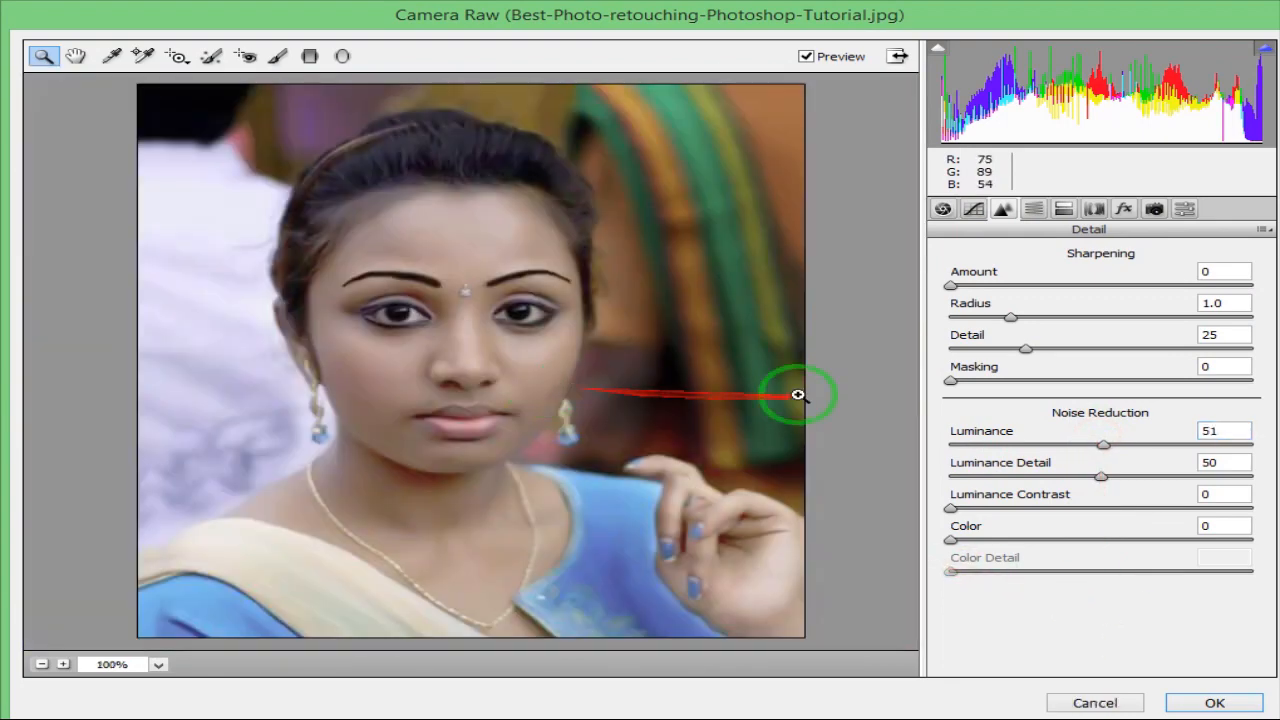
- Set temperature -6, tint -7, exposure +0.40, contrast +27, highlights +3, shadows -10, whites +19, blacks -9, clarity +16, vibrance +5 and saturation -1
click(942, 208)
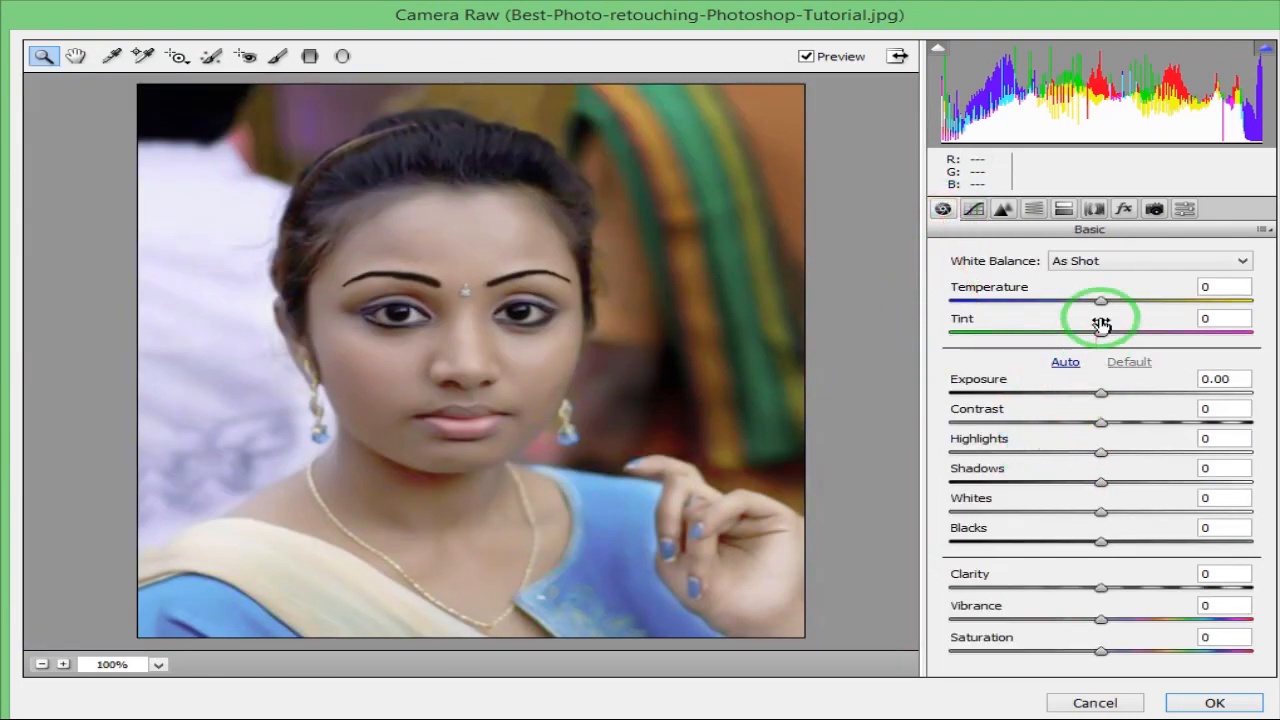
drag(1102, 300, 1092, 335)
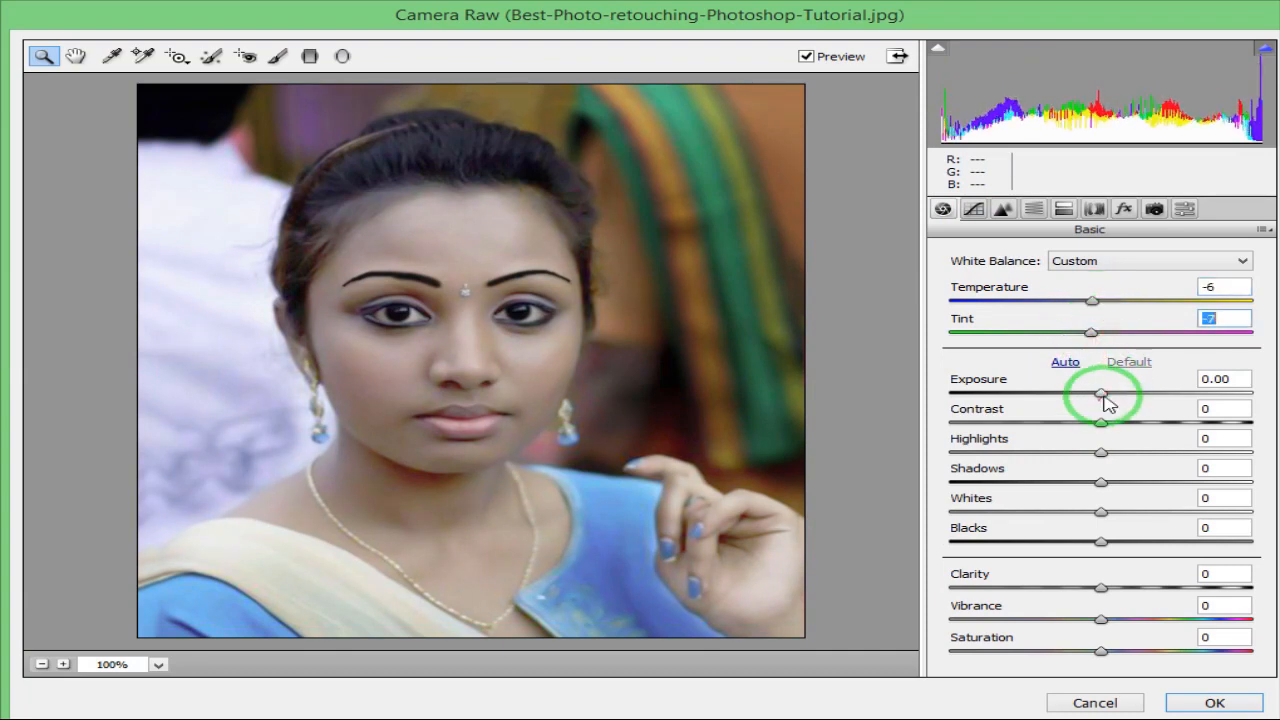
drag(1100, 392, 1135, 511)
mouse_move(1101, 541)
mouse_down()
mouse_move(1077, 537)
mouse_move(1087, 541)
mouse_up()
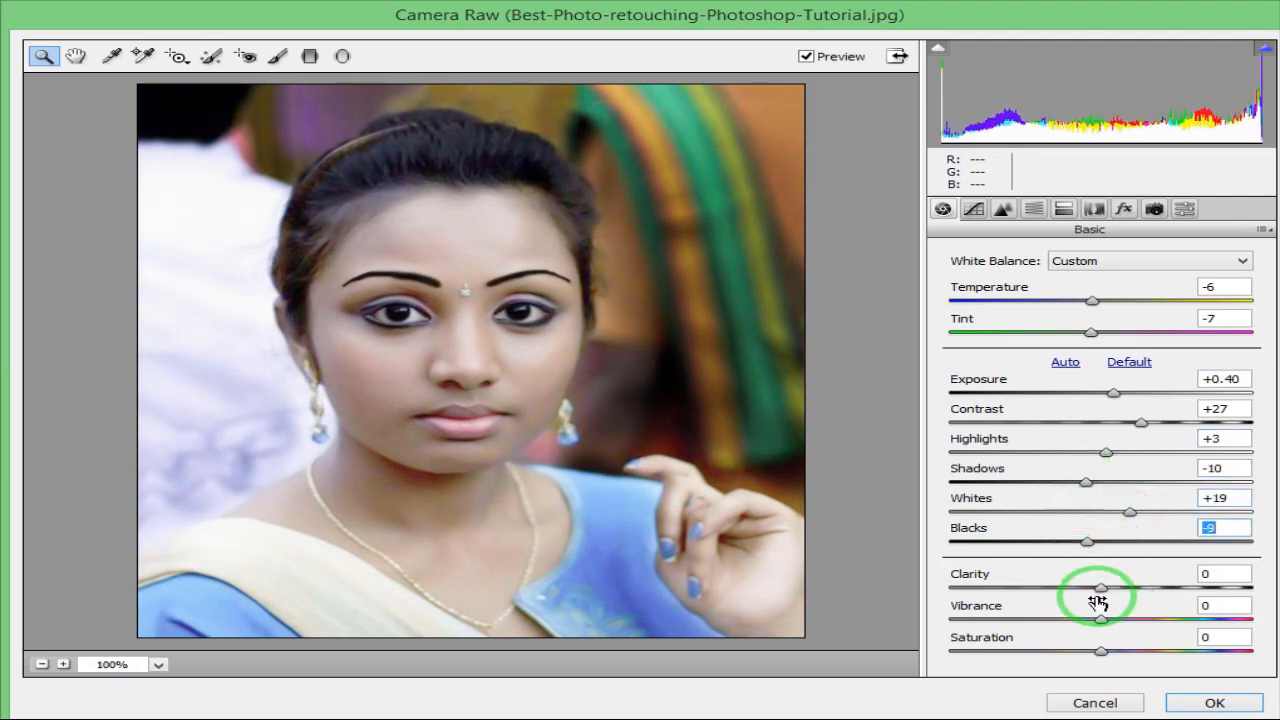
drag(1100, 588, 1100, 651)
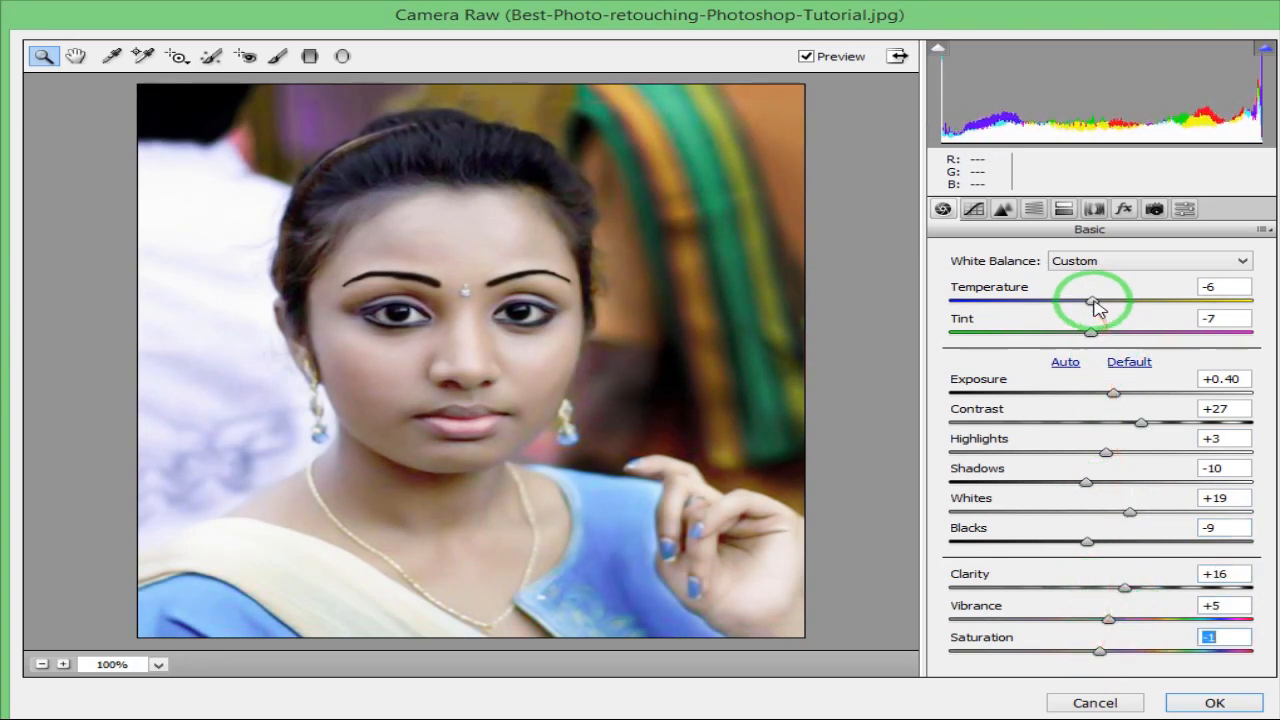
drag(1091, 300, 1035, 347)
- Slightly lower several individual color sliders in the Camera Raw HSL adjustments
click(1003, 208)
click(1034, 208)
mouse_move(1100, 377)
mouse_down()
mouse_move(1058, 380)
mouse_move(1084, 377)
mouse_up()
drag(1100, 408, 1090, 474)
- Set the parametric tone curve to highlights -14, lights +5, darks +4 and shadows -16, and apply the Camera Raw filter
click(973, 208)
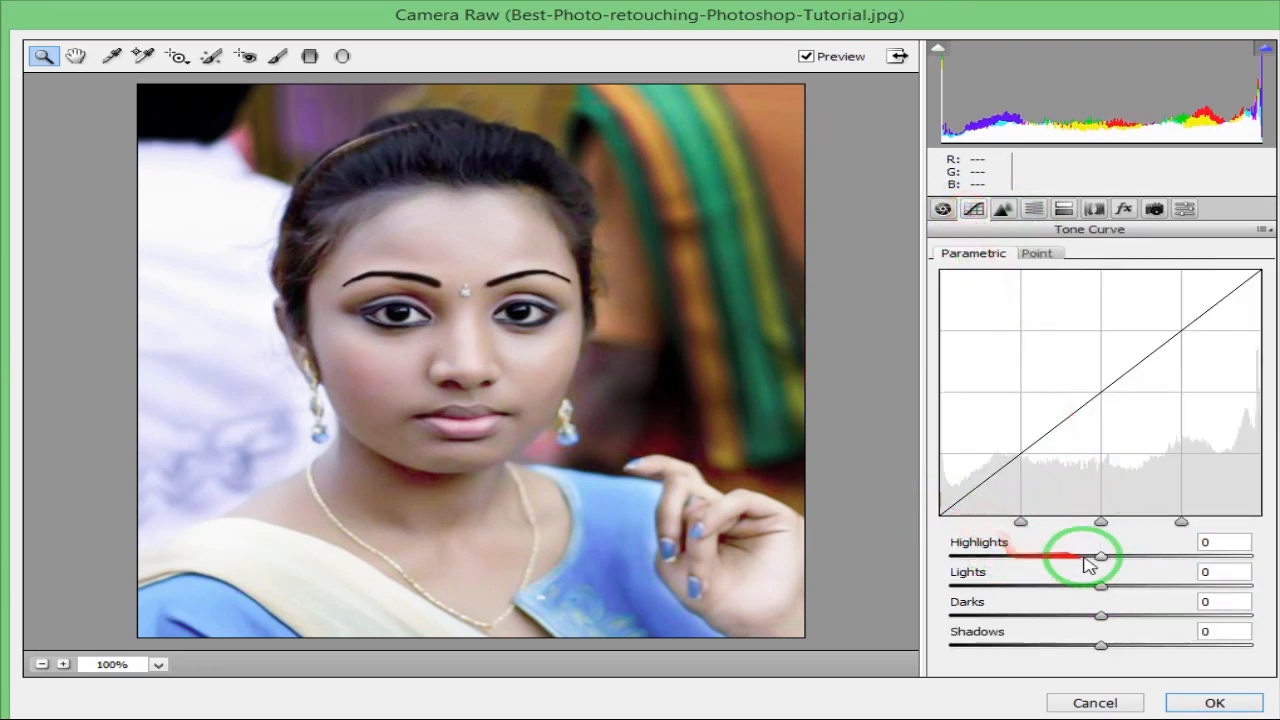
drag(1099, 557, 1082, 648)
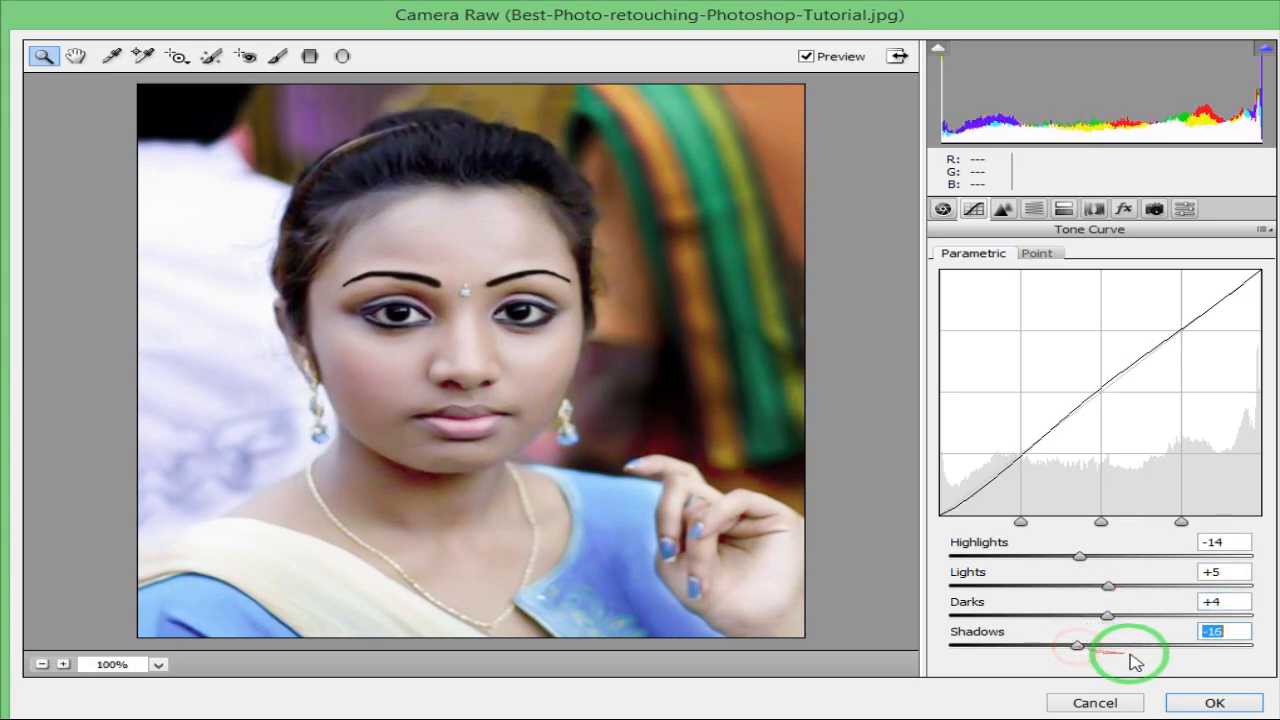
click(1185, 697)
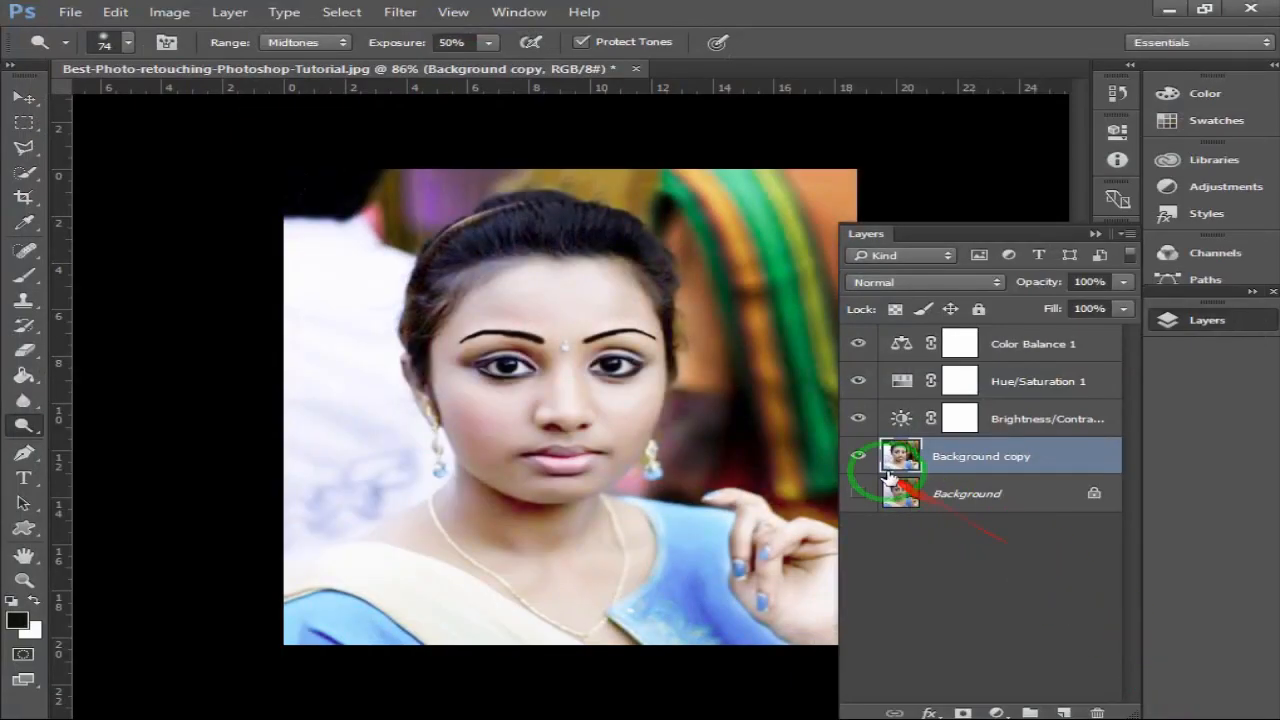
- Lighten the darker edges of the face on the Background copy using the Dodge tool at 9% exposure with the Midtones range
scroll(576, 414, up, 1)
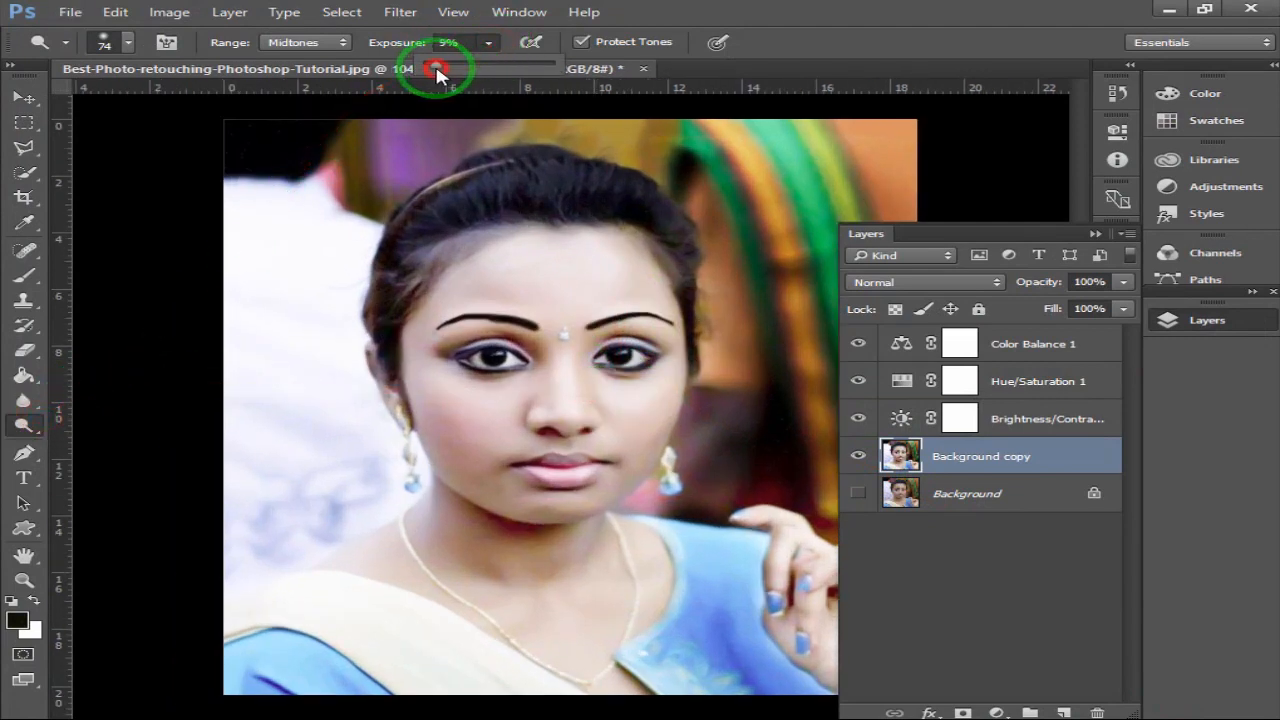
click(343, 45)
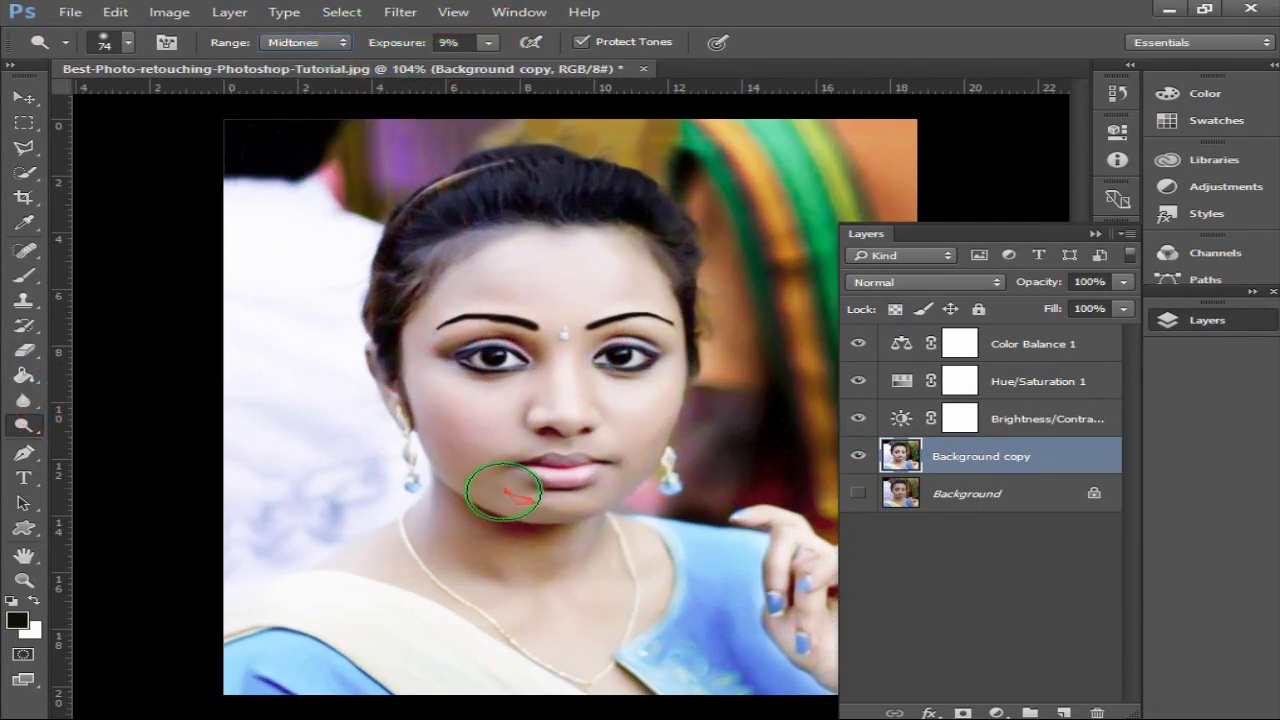
drag(427, 406, 444, 446)
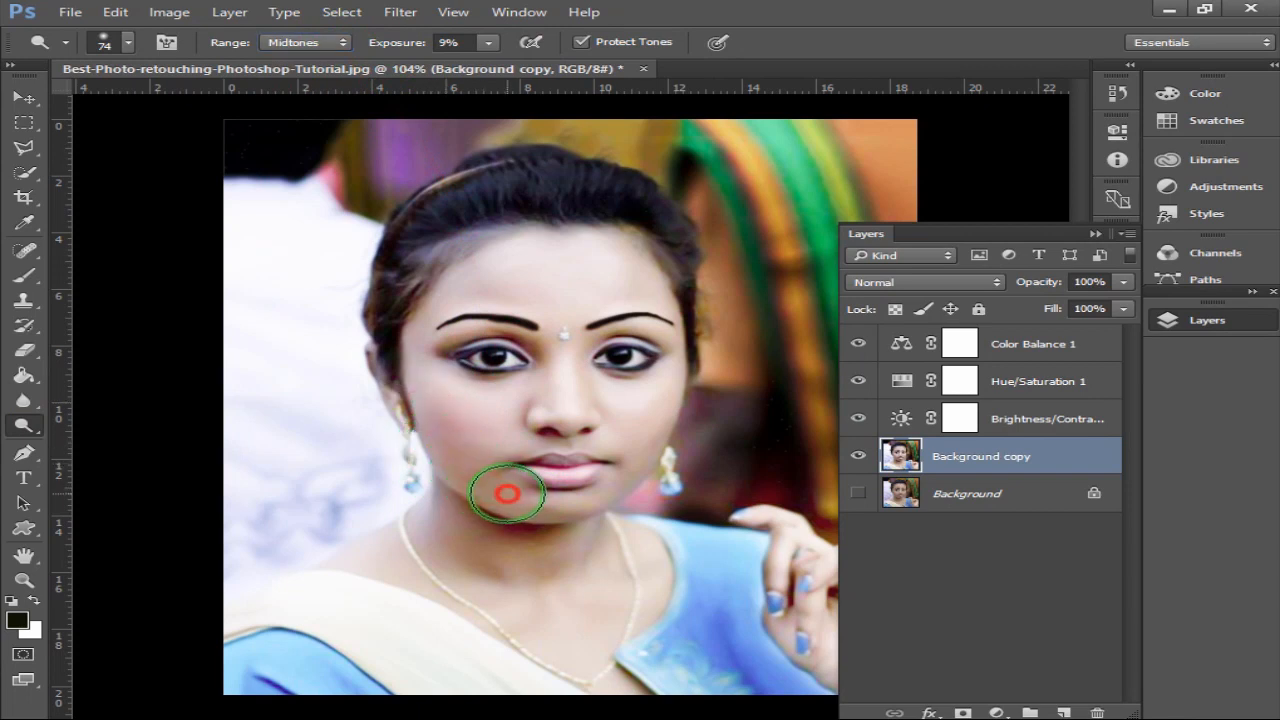
mouse_move(639, 466)
mouse_down()
mouse_move(671, 357)
mouse_move(674, 278)
mouse_up()
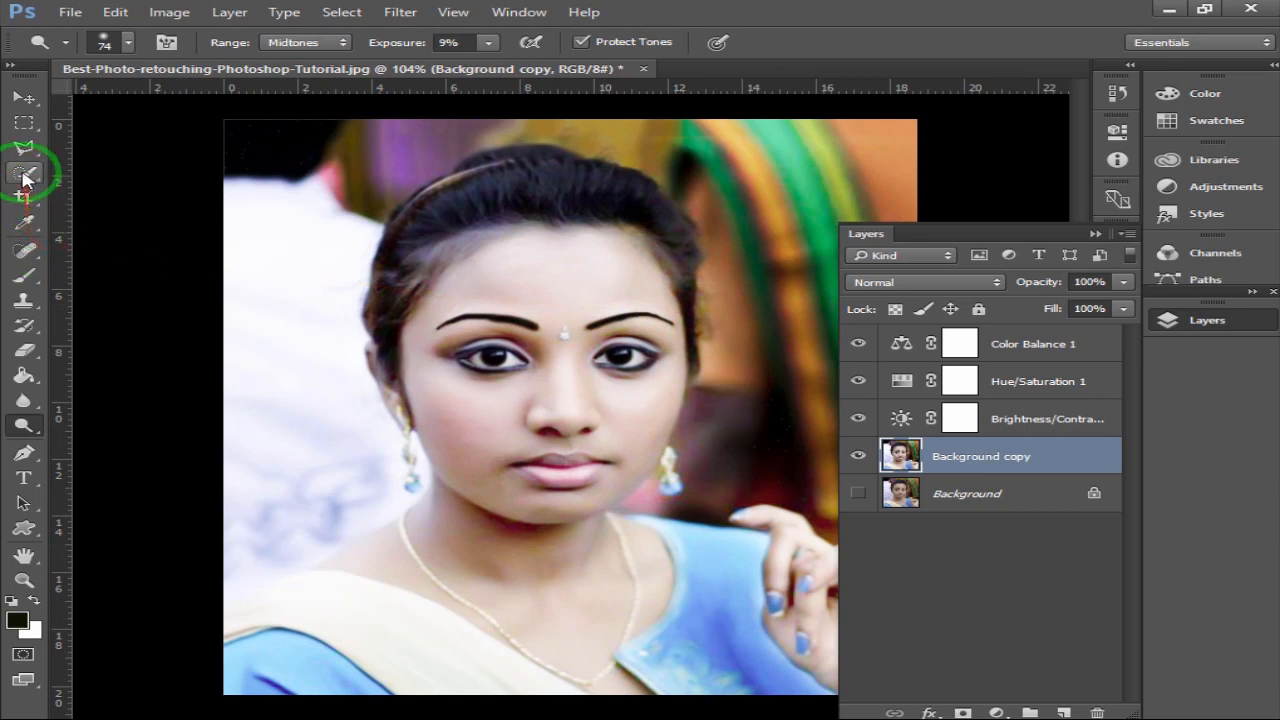
- Compare the portrait with and without the Brightness/Contrast, Hue/Saturation and Color Balance adjustment layers
click(24, 274)
scroll(712, 383, up, 1)
click(857, 418)
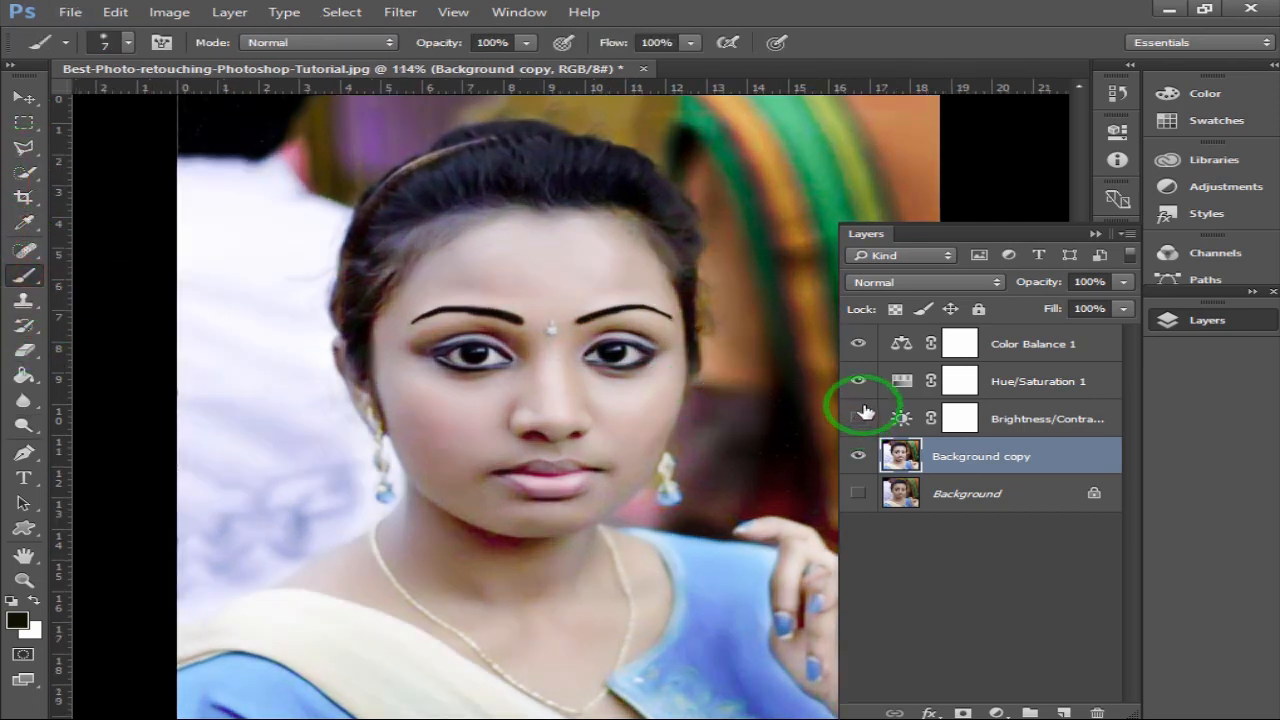
click(857, 381)
click(857, 381)
click(857, 343)
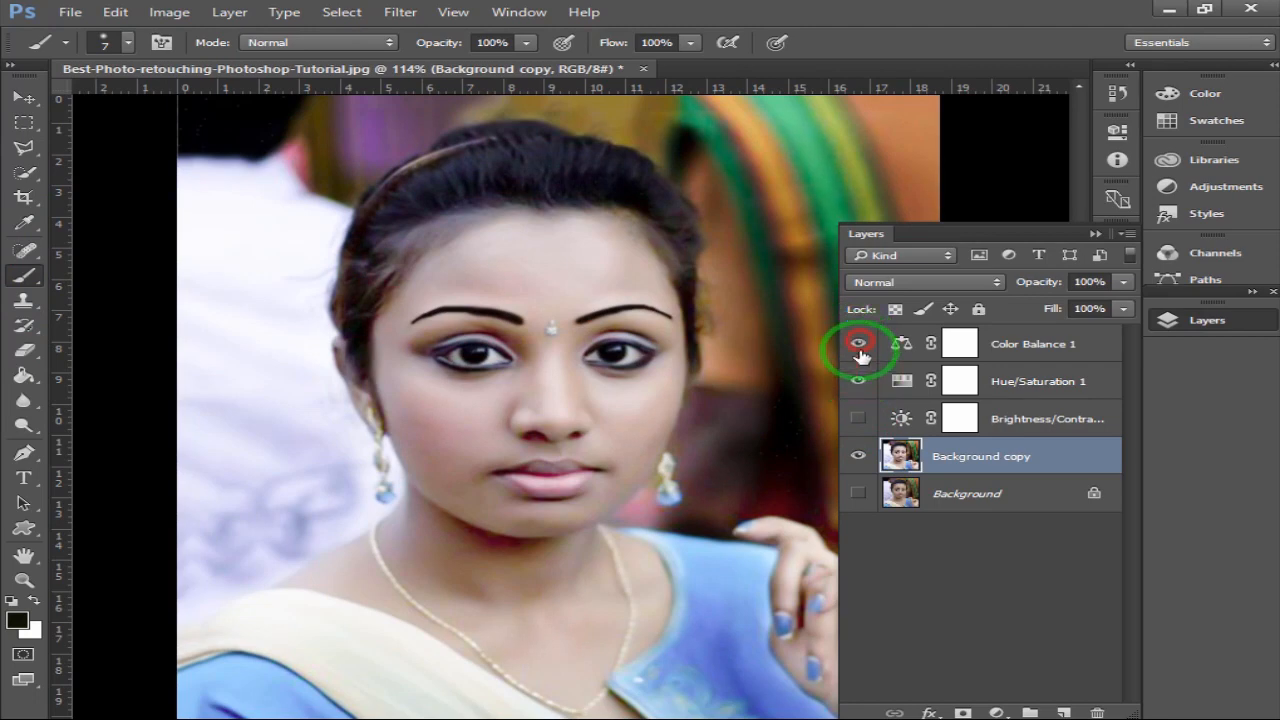
click(857, 418)
click(860, 417)
click(860, 417)
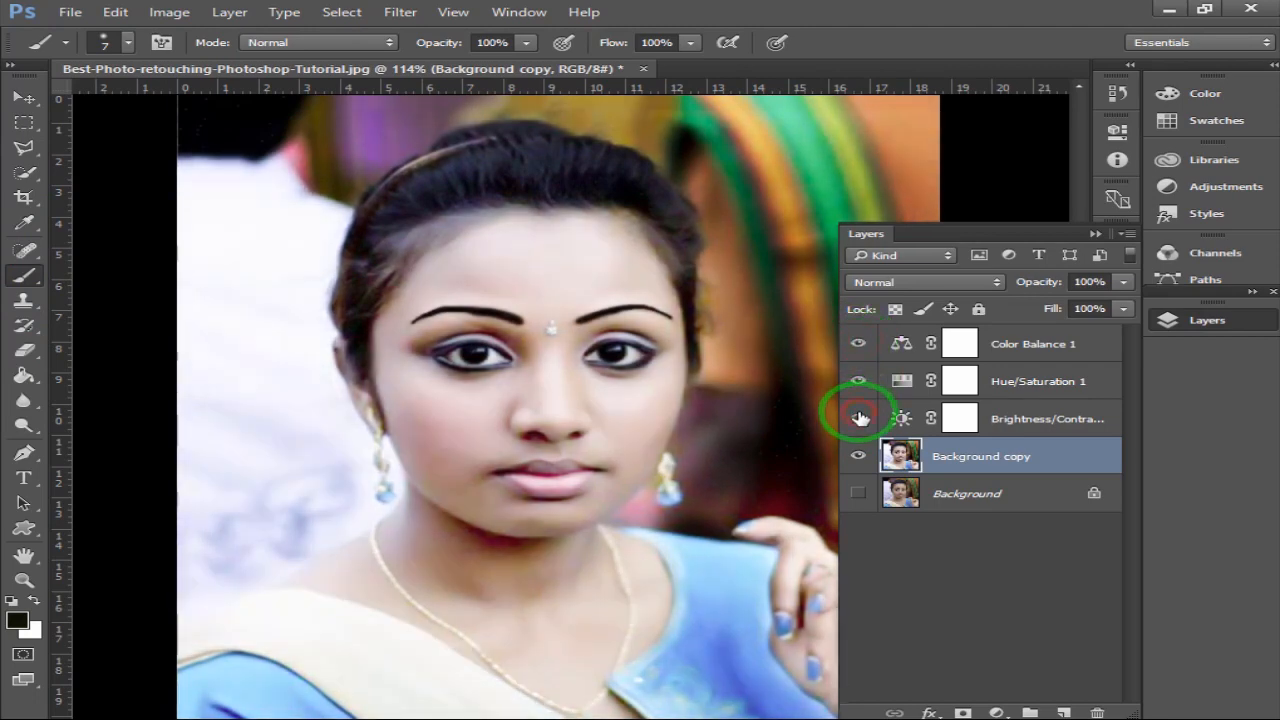
click(863, 417)
click(863, 417)
- Set the Brightness/Contrast adjustment layer to brightness -4 and contrast 38
double_click(1018, 418)
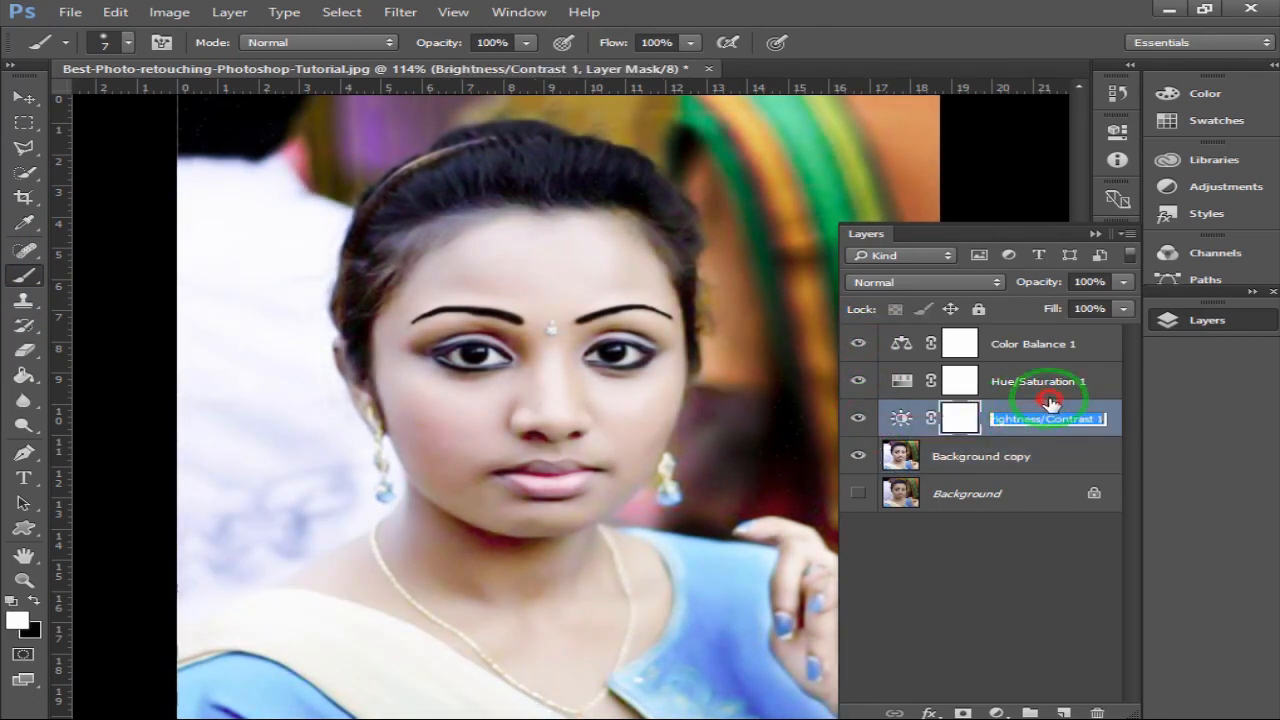
double_click(1050, 396)
click(1146, 78)
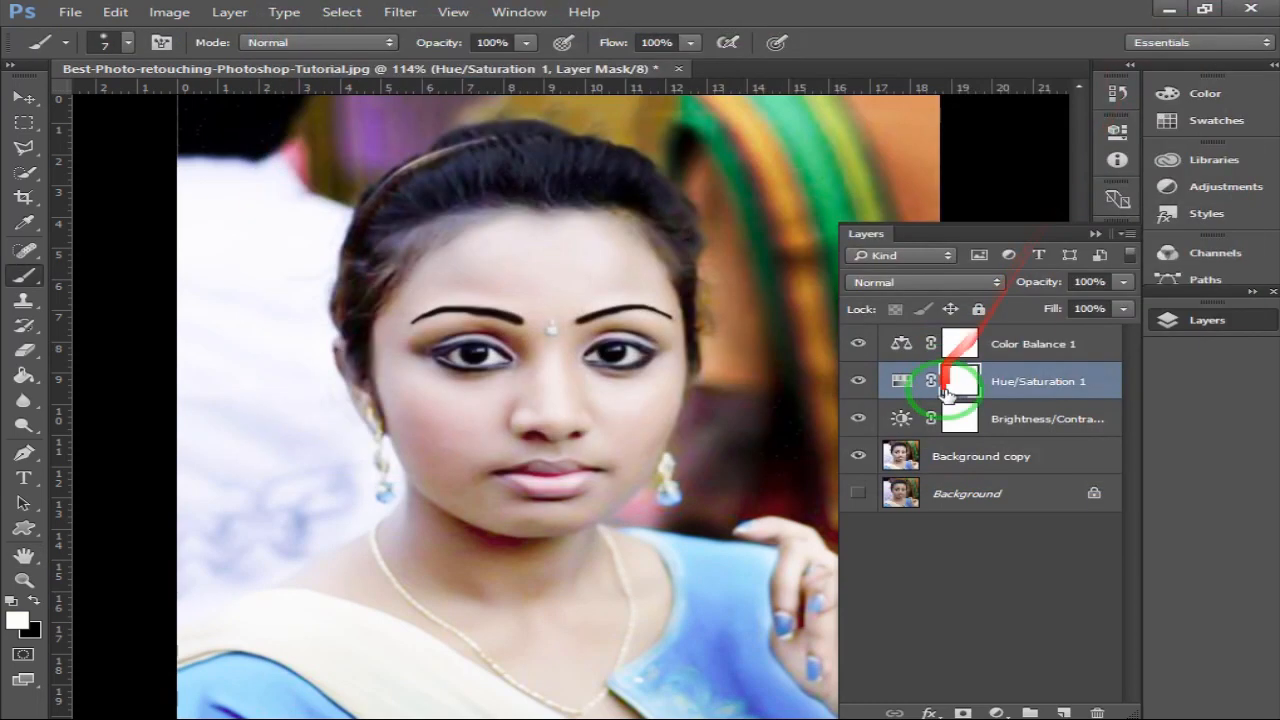
double_click(957, 419)
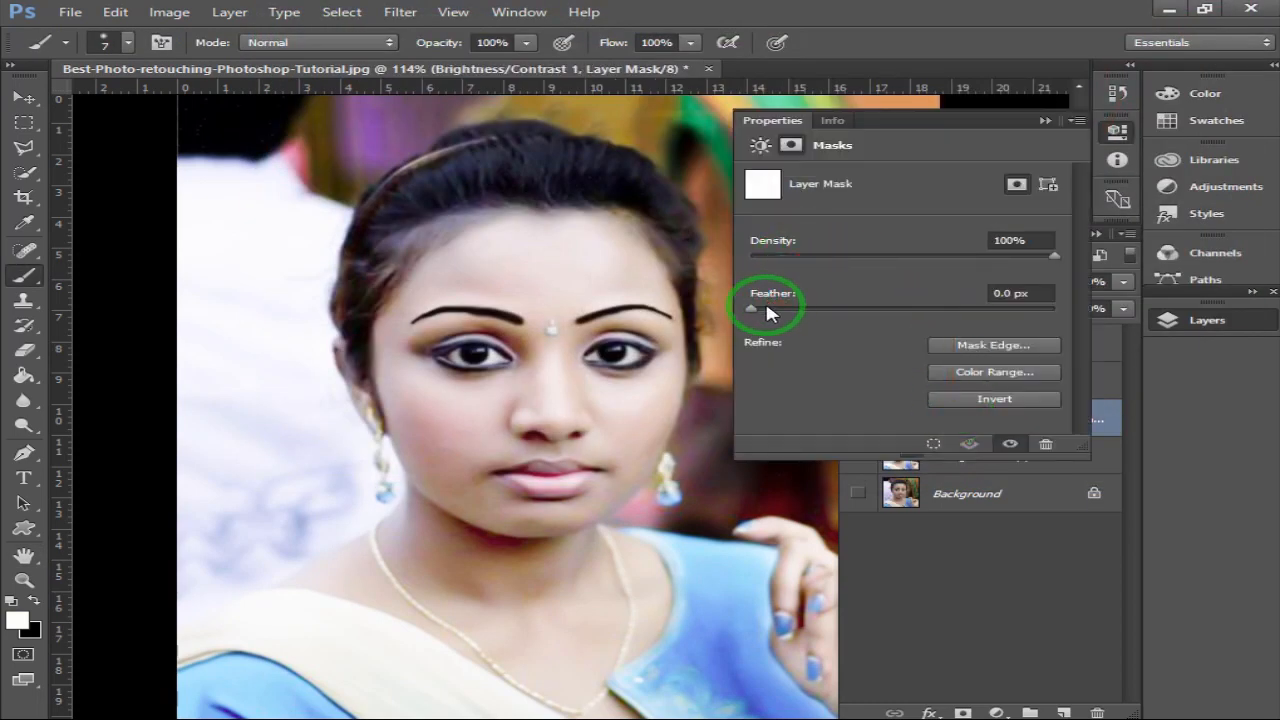
click(1117, 131)
double_click(909, 414)
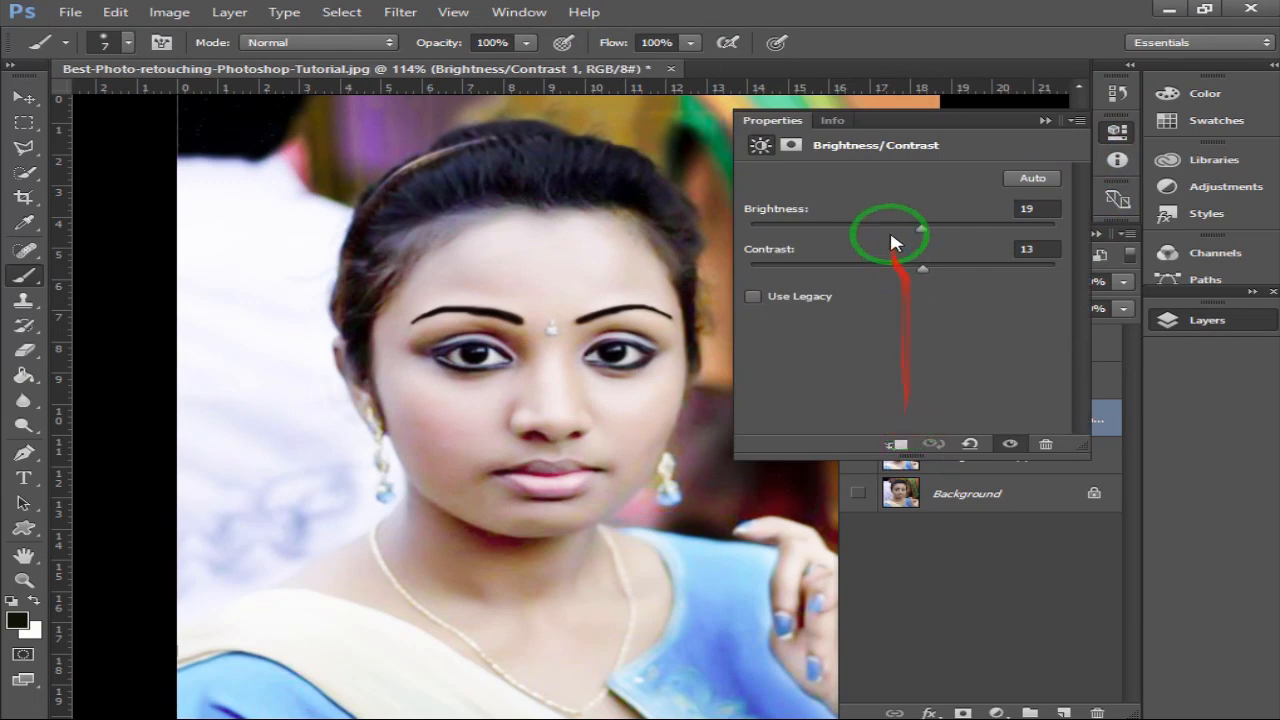
drag(921, 228, 910, 230)
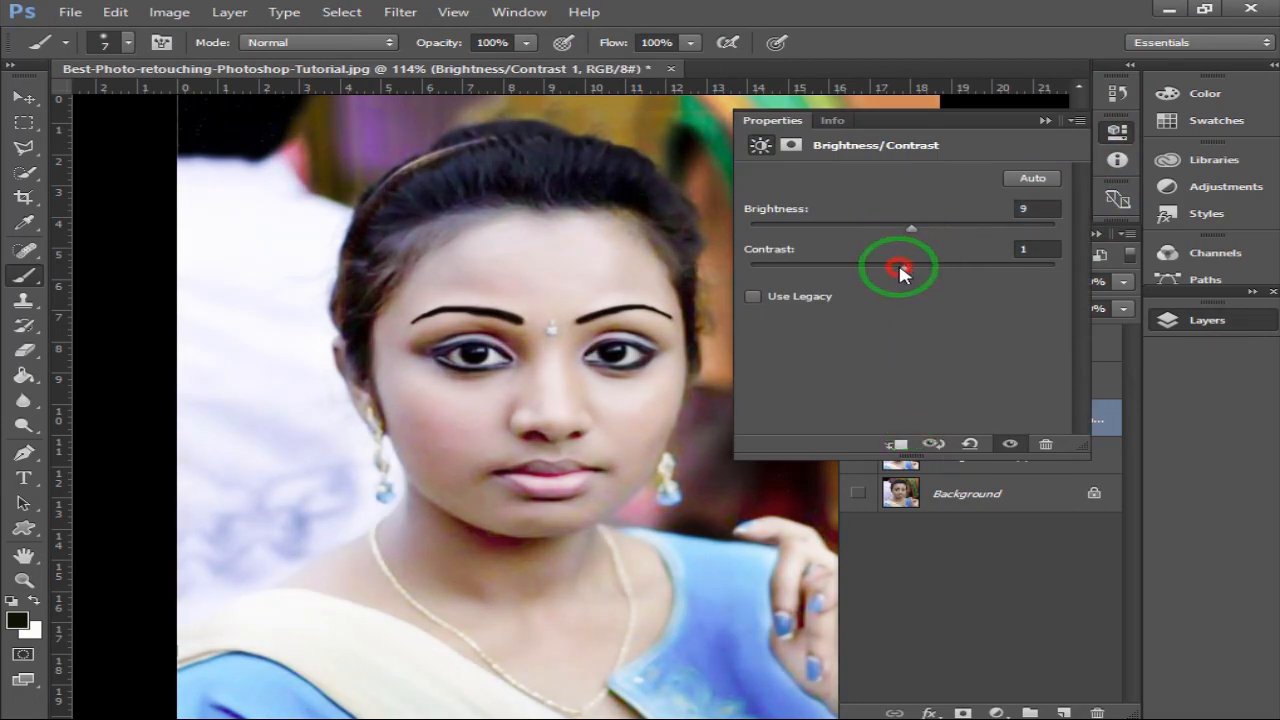
drag(860, 267, 900, 230)
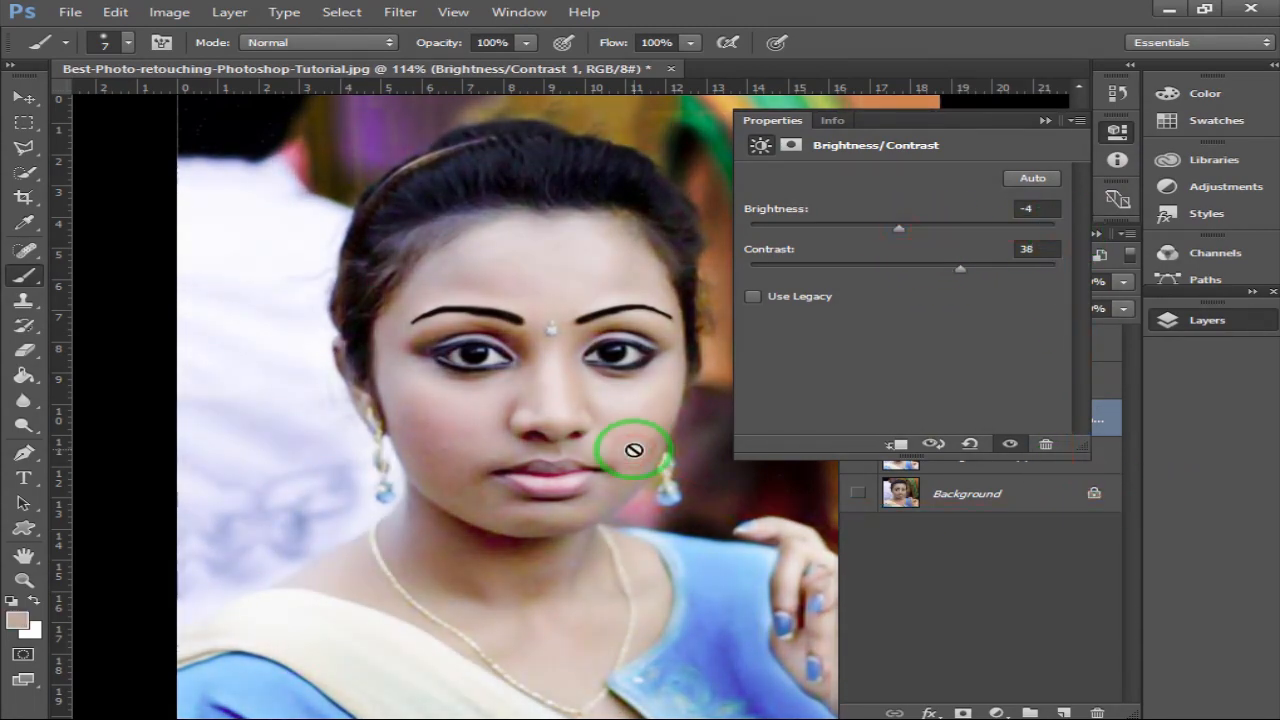
alt+click(640, 450)
scroll(645, 450, down, 2)
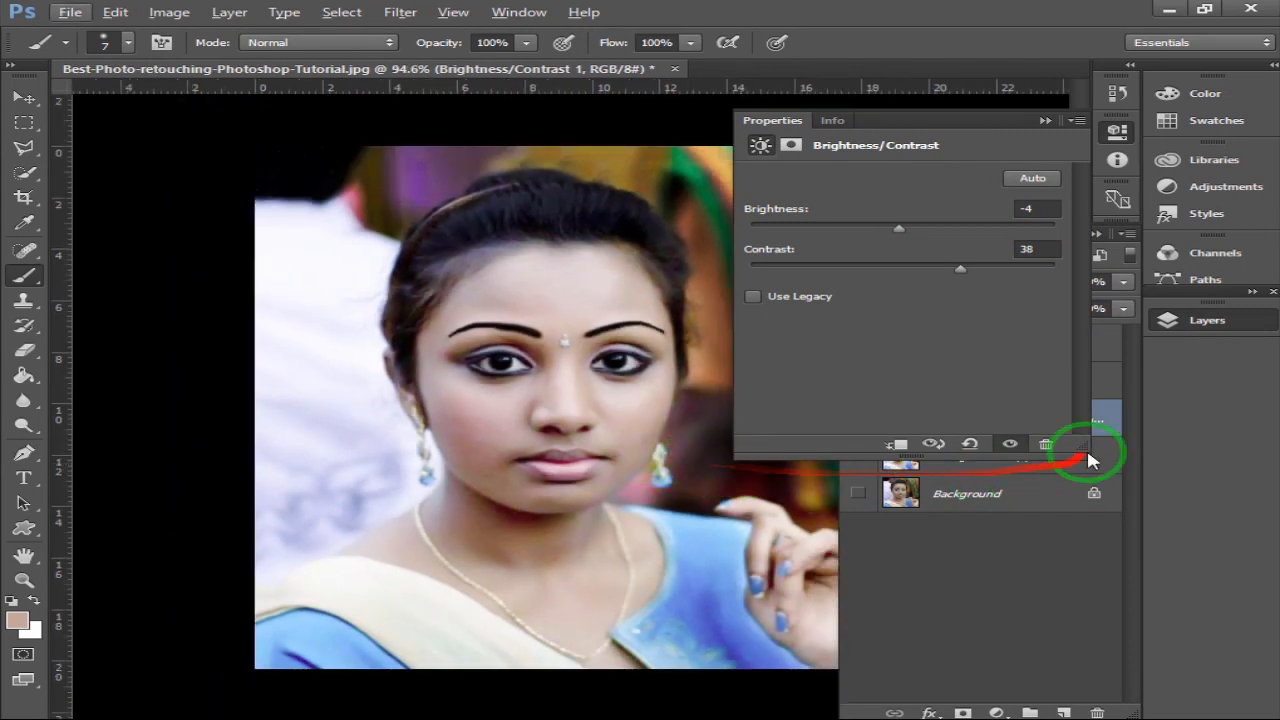
click(1031, 591)
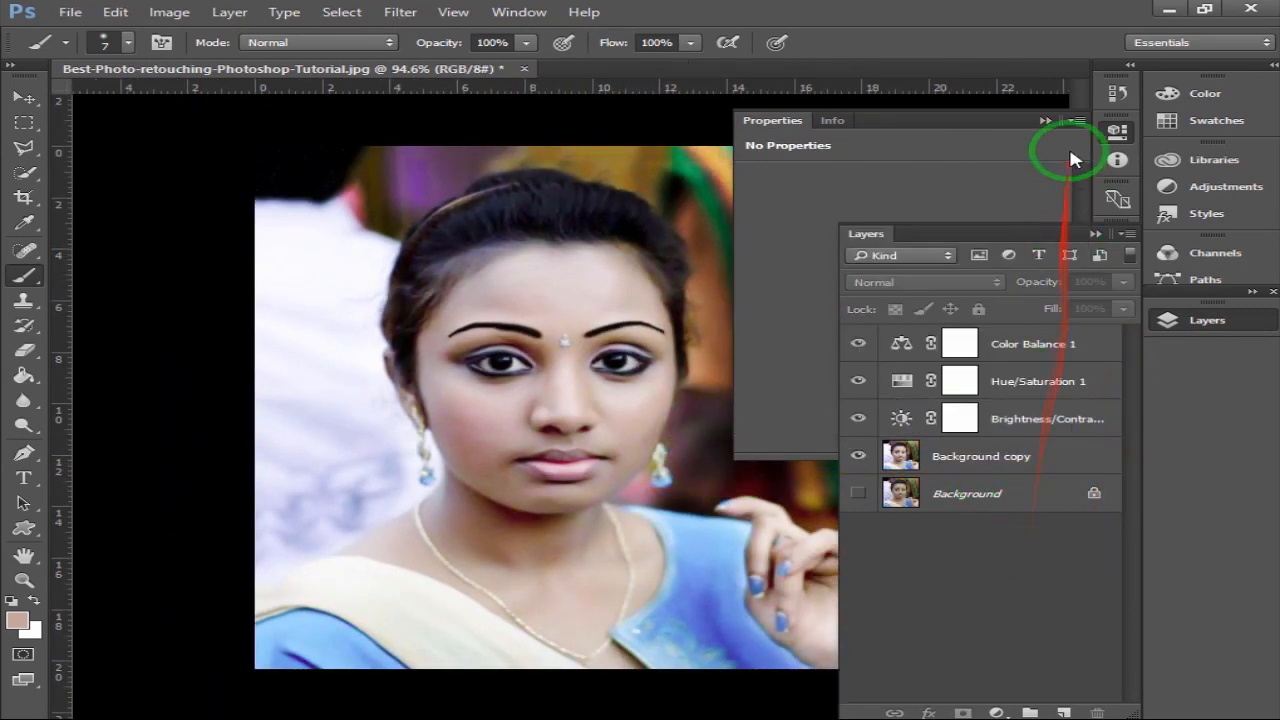
click(1117, 160)
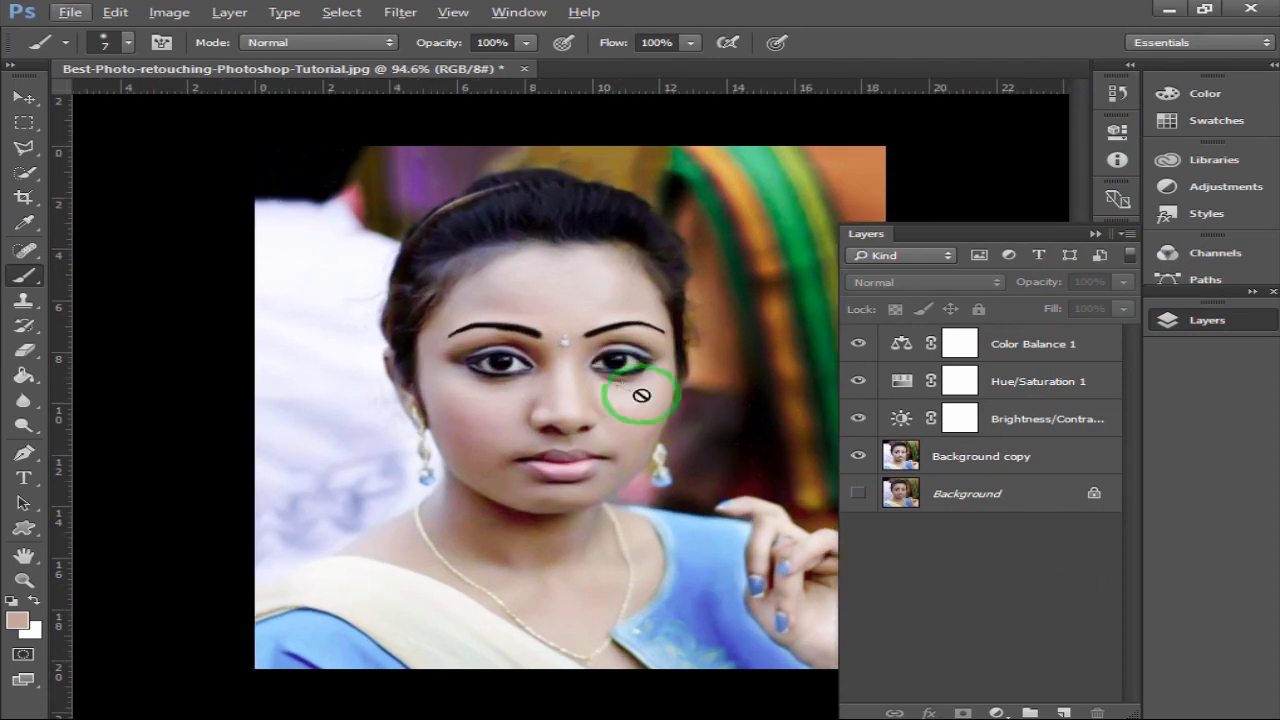
- Lighten the neck and cheeks on the Background copy using the Dodge tool at 11% exposure with the Midtones range
scroll(580, 470, up, 1)
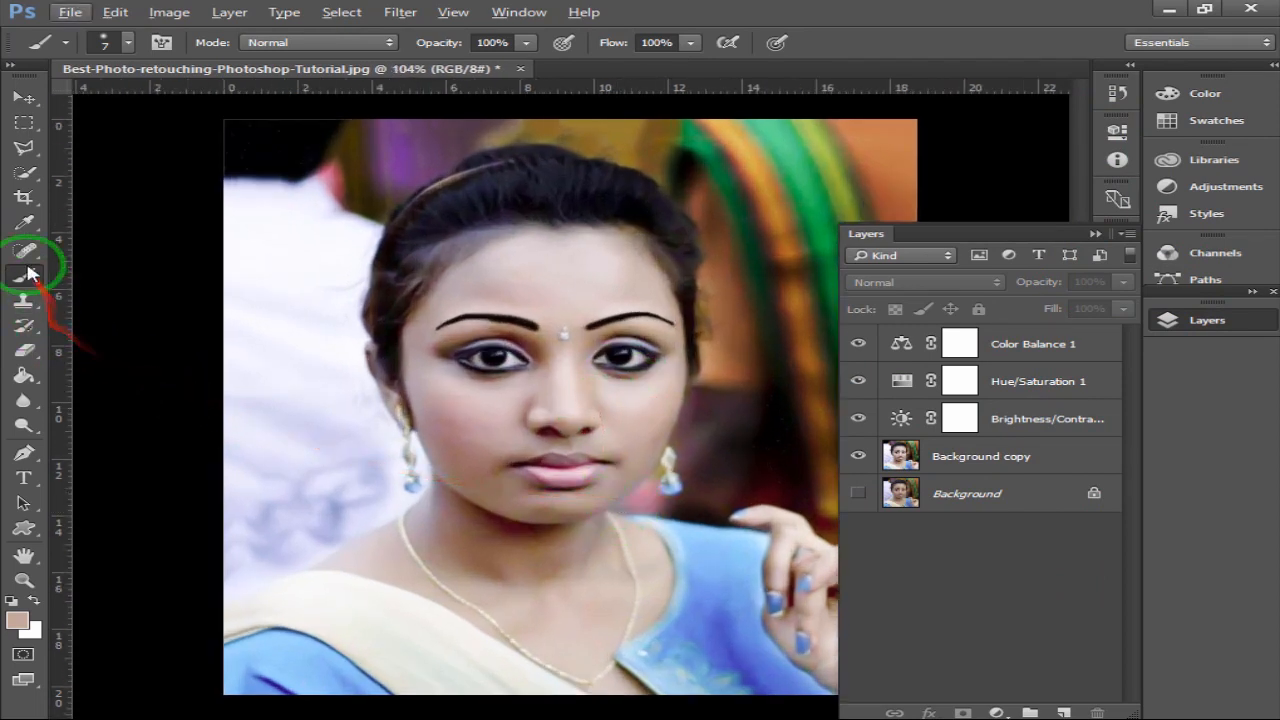
click(24, 425)
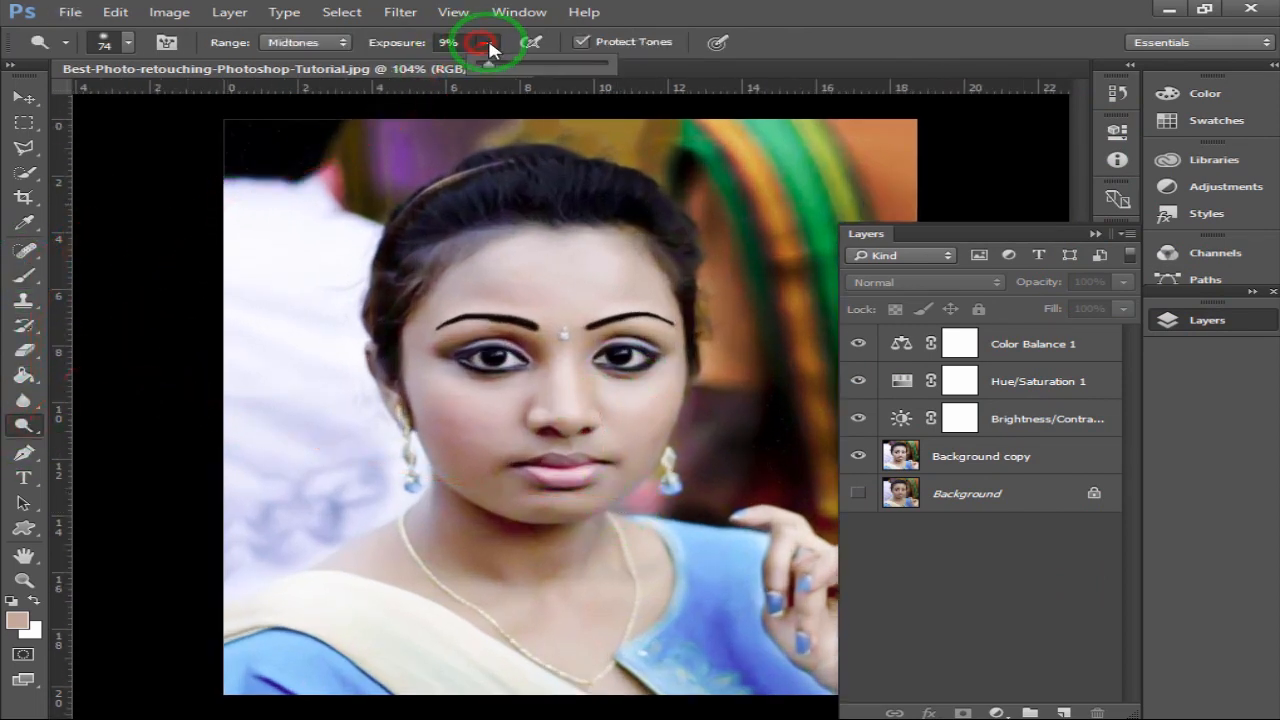
click(977, 452)
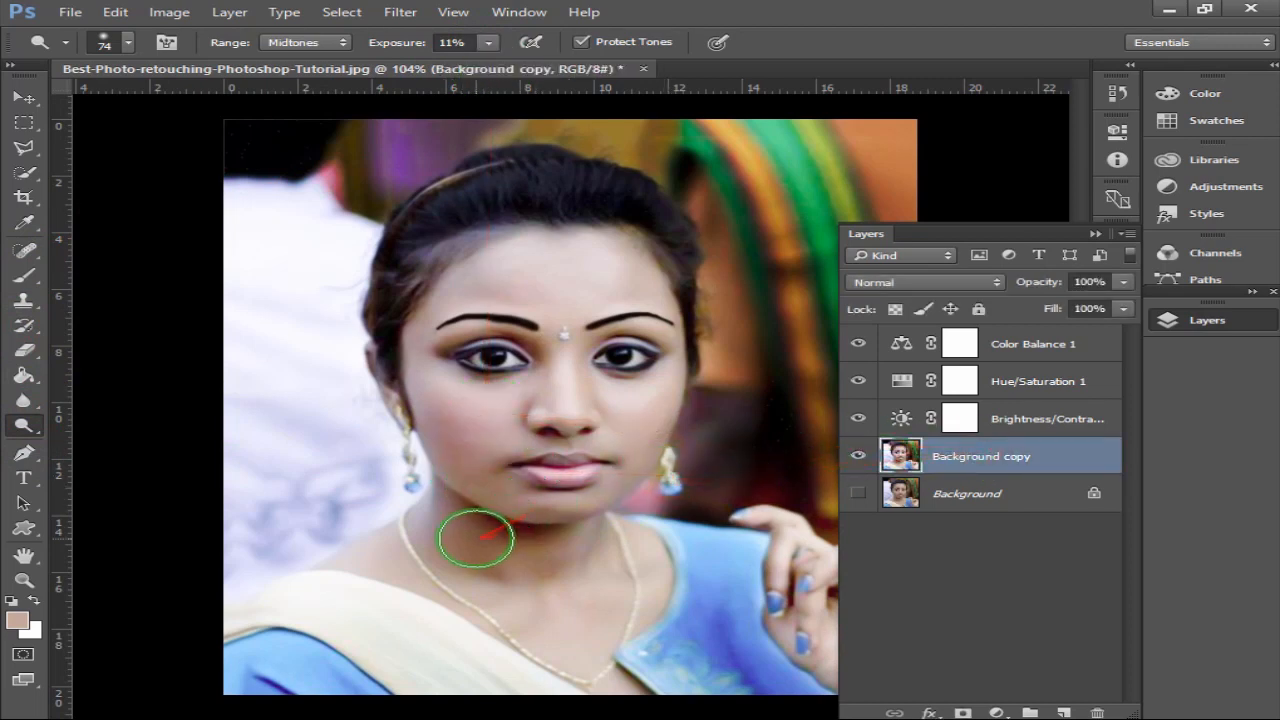
mouse_move(482, 568)
mouse_down()
mouse_move(592, 570)
mouse_move(466, 555)
mouse_move(444, 529)
mouse_move(562, 490)
mouse_up()
mouse_move(652, 438)
mouse_down()
mouse_move(669, 297)
mouse_move(458, 282)
mouse_move(417, 299)
mouse_move(449, 400)
mouse_up()
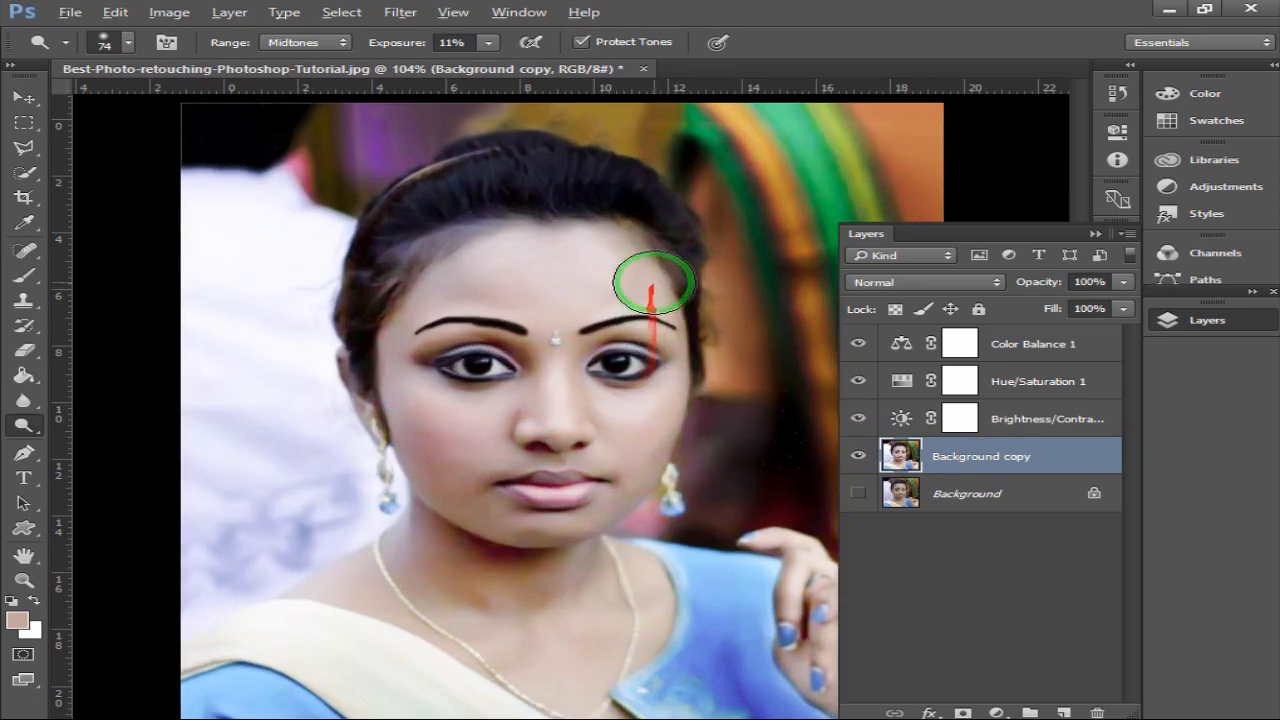
scroll(653, 283, up, 4)
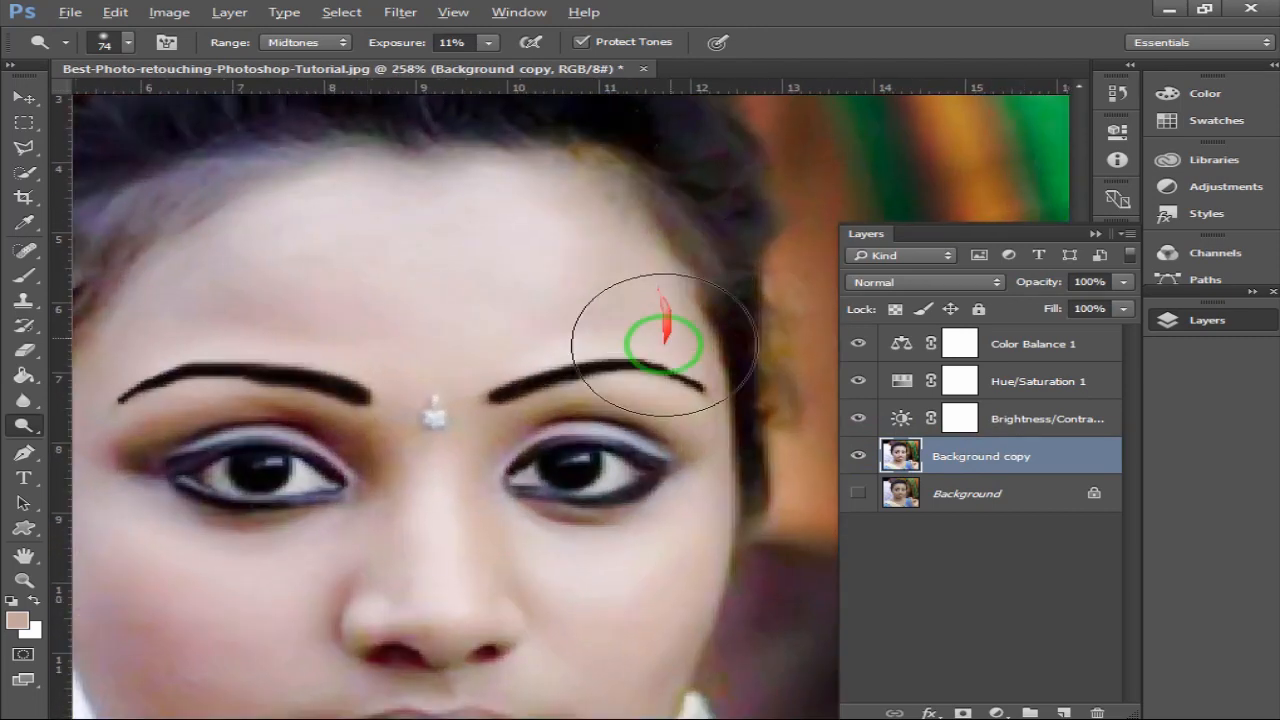
scroll(594, 371, down, 4)
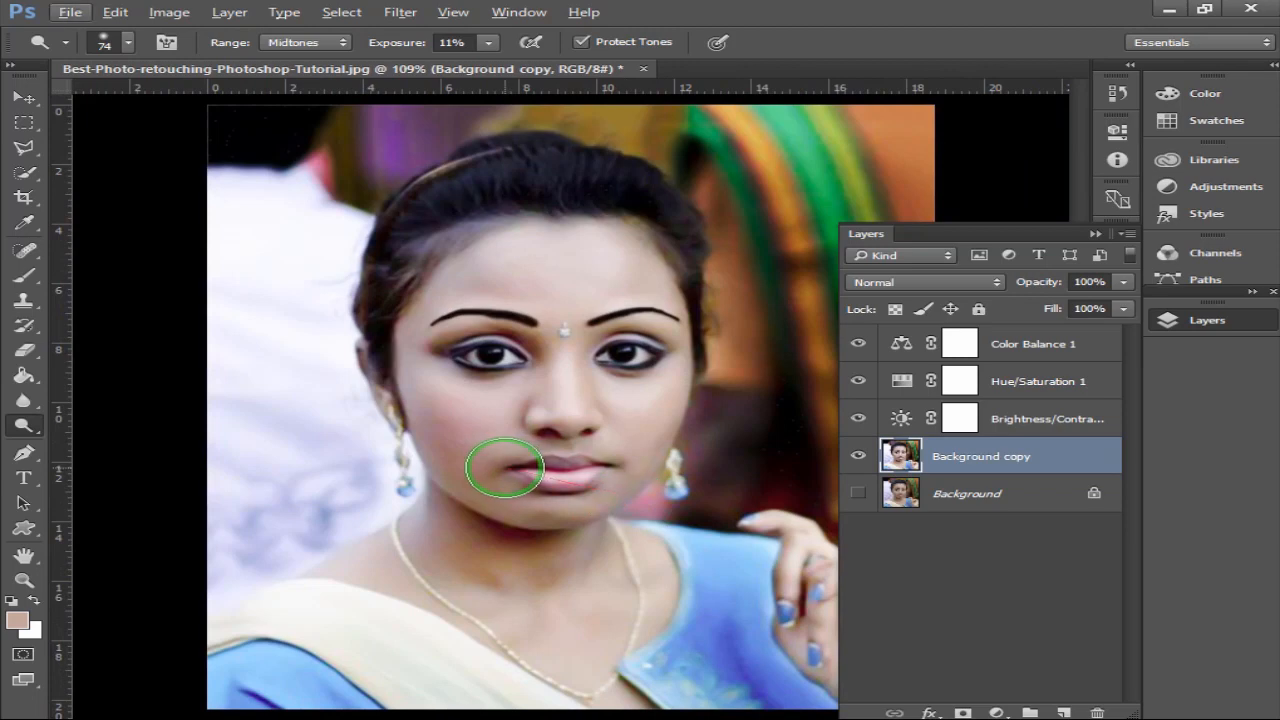
- Dodge the dark skin around the corners of the mouth and along the jaw on the Background copy
scroll(509, 477, up, 3)
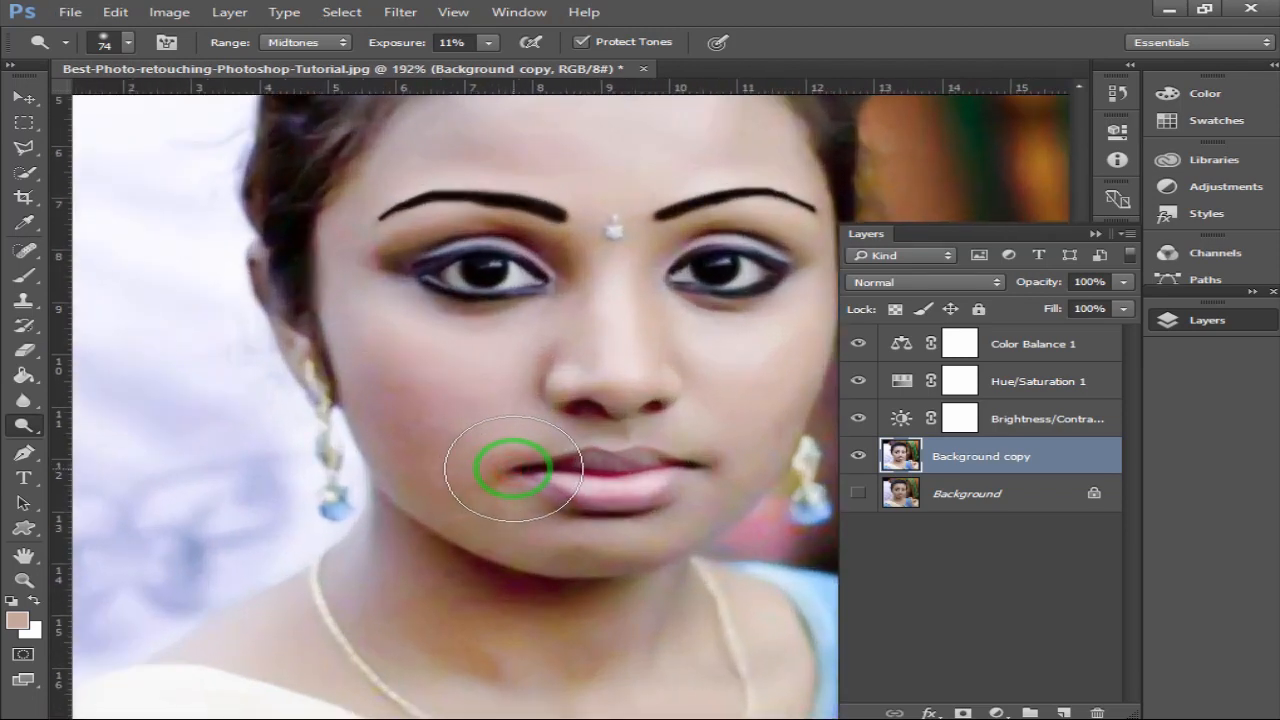
mouse_move(513, 468)
mouse_down()
mouse_move(717, 470)
mouse_move(504, 469)
mouse_move(494, 484)
mouse_move(619, 508)
mouse_move(663, 507)
mouse_move(692, 488)
mouse_move(484, 471)
mouse_move(432, 508)
mouse_move(674, 547)
mouse_move(514, 505)
mouse_up()
scroll(491, 537, down, 2)
scroll(598, 540, down, 2)
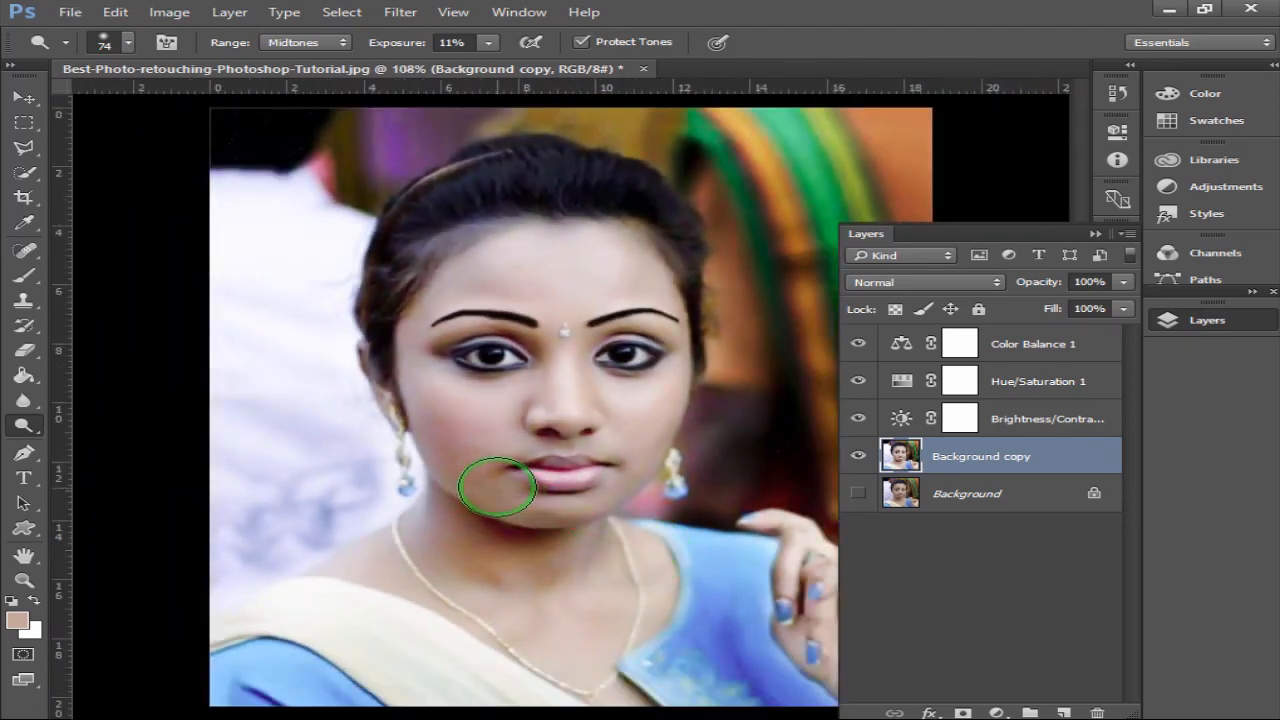
drag(505, 462, 618, 465)
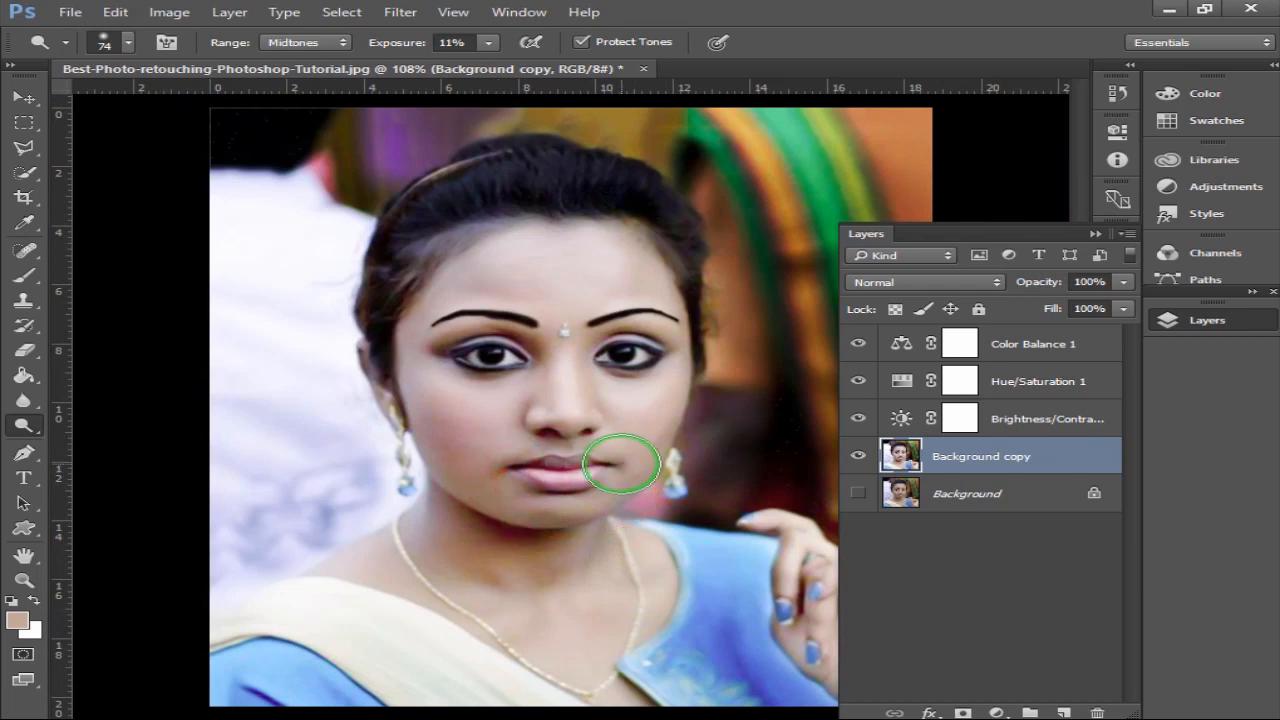
scroll(659, 462, down, 1)
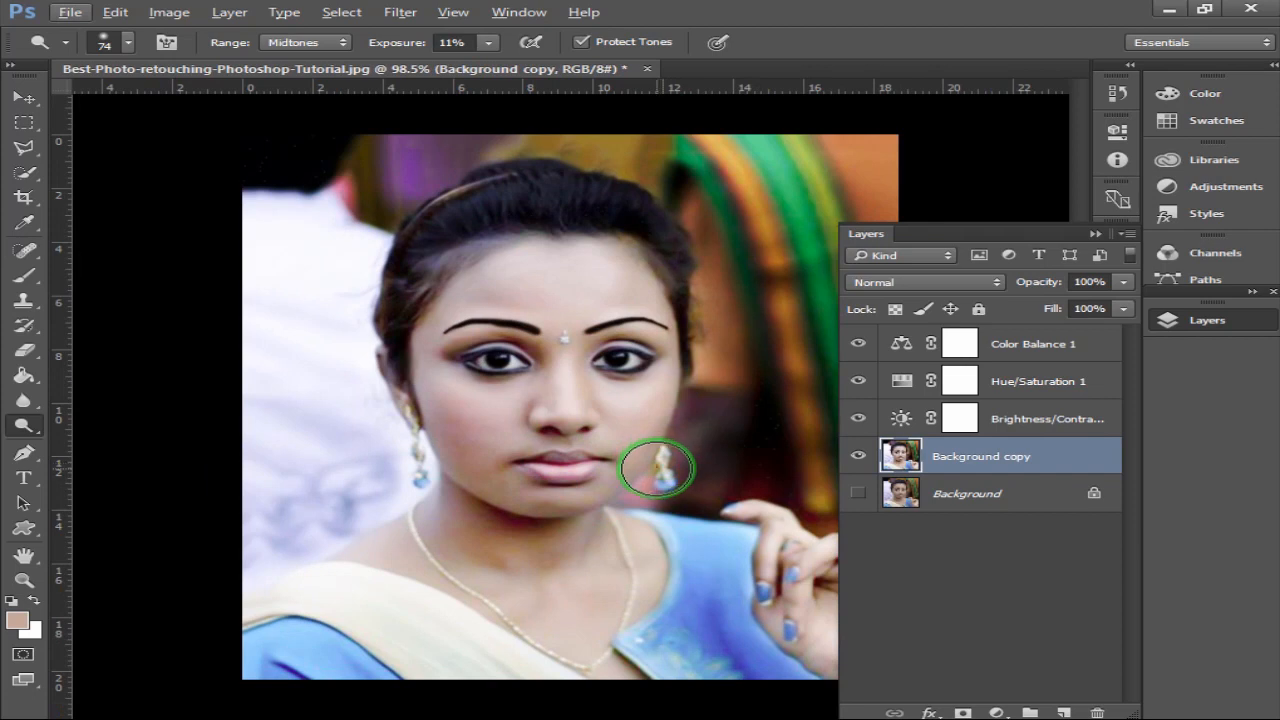
scroll(660, 460, down, 1)
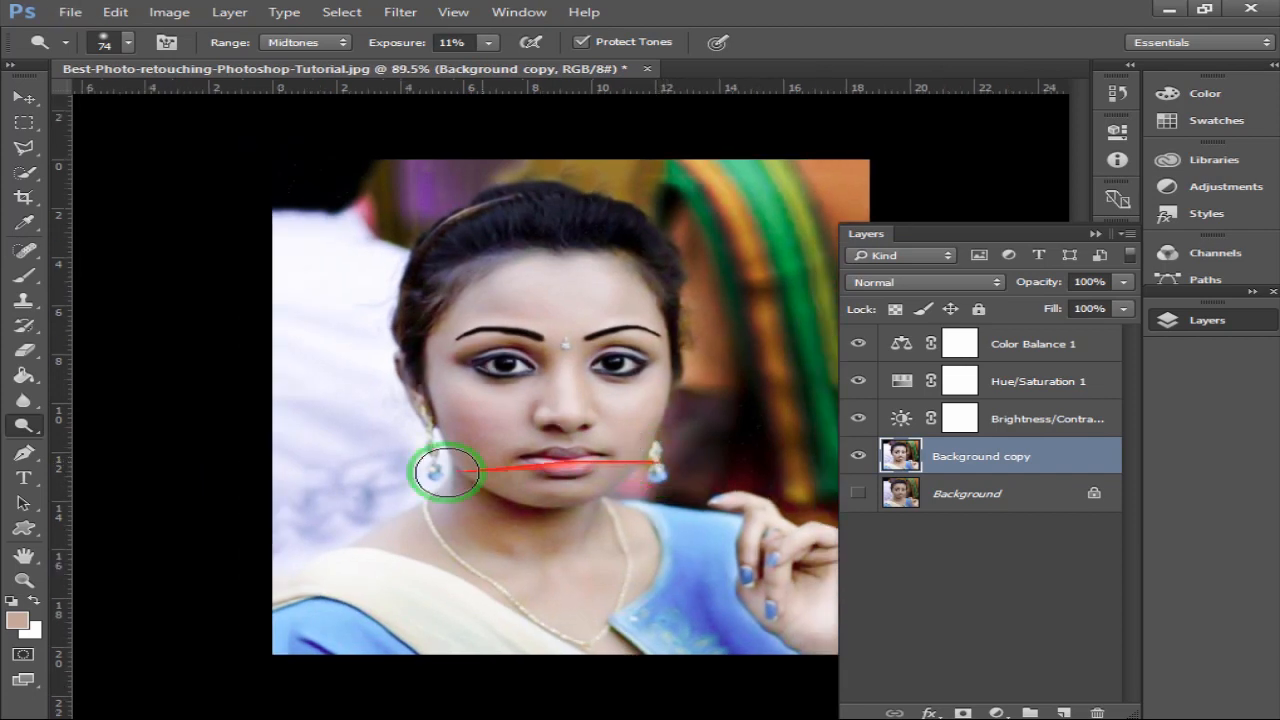
click(35, 600)
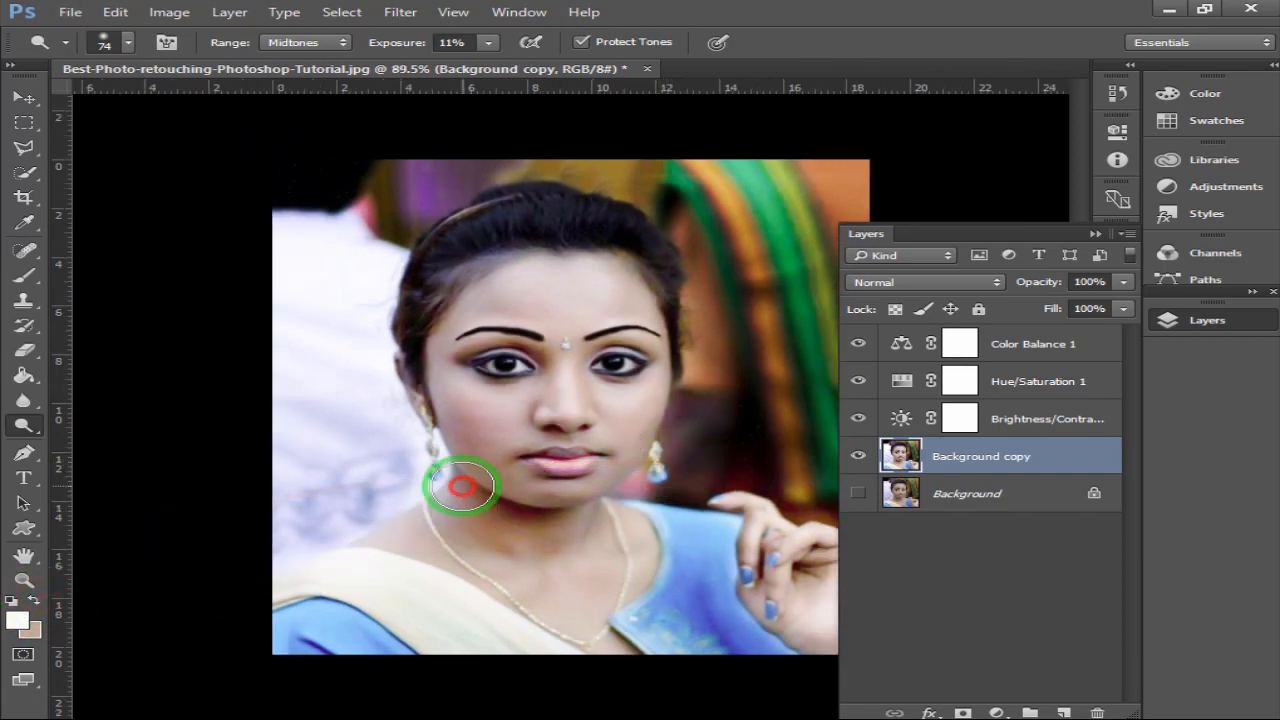
mouse_move(461, 487)
mouse_down()
mouse_move(507, 546)
mouse_move(531, 486)
mouse_move(519, 466)
mouse_move(583, 489)
mouse_move(643, 451)
mouse_up()
- Compare the retouched Background copy with the original Background layer, leaving only the retouched copy shown
click(863, 495)
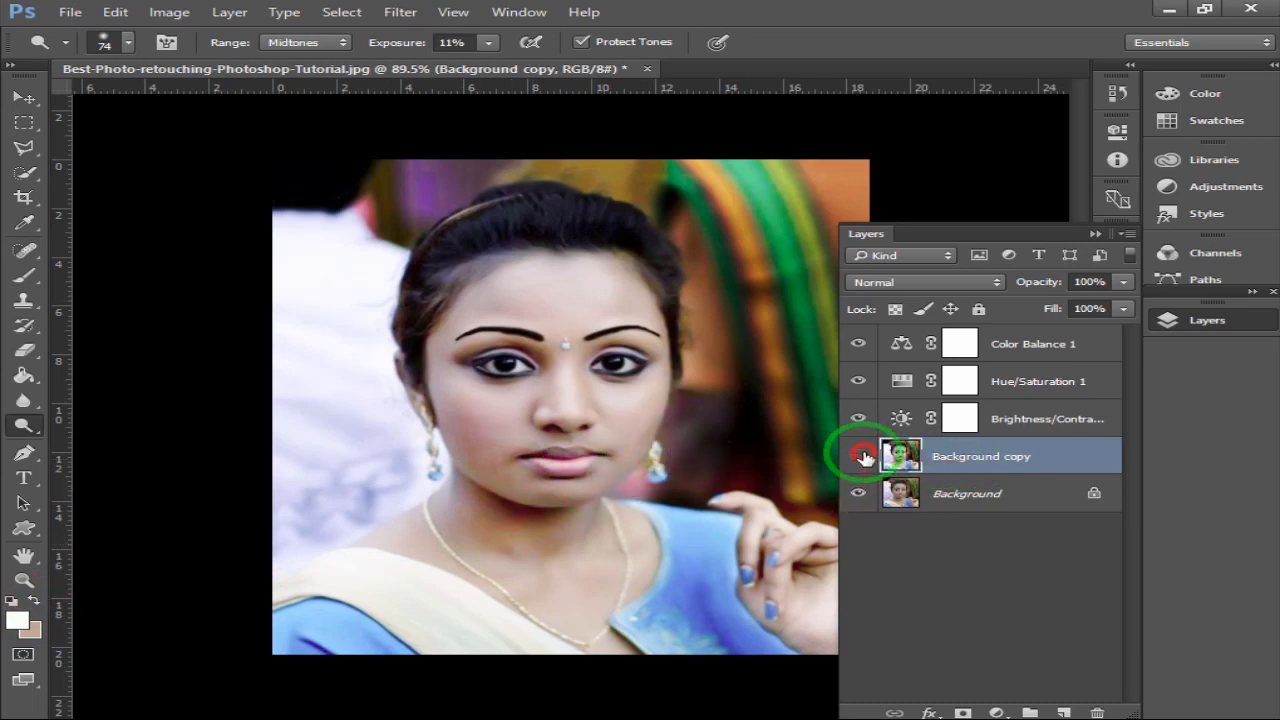
click(862, 456)
click(862, 456)
click(862, 456)
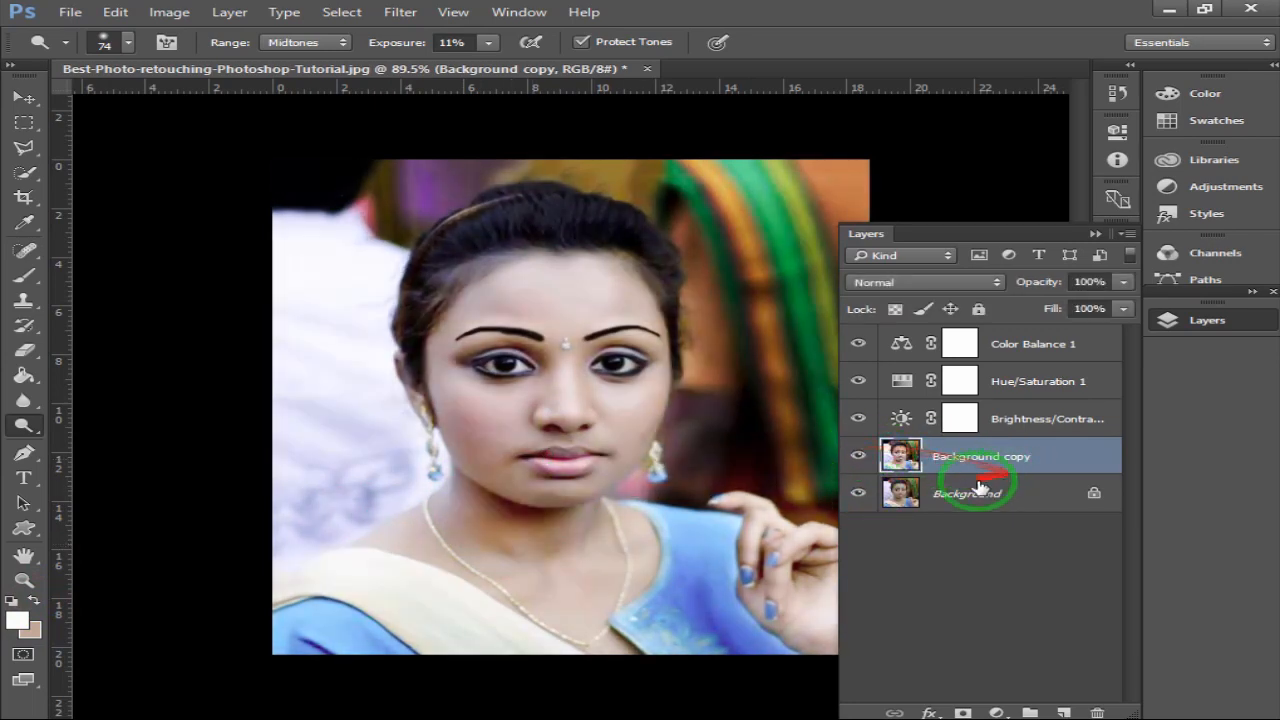
click(858, 493)
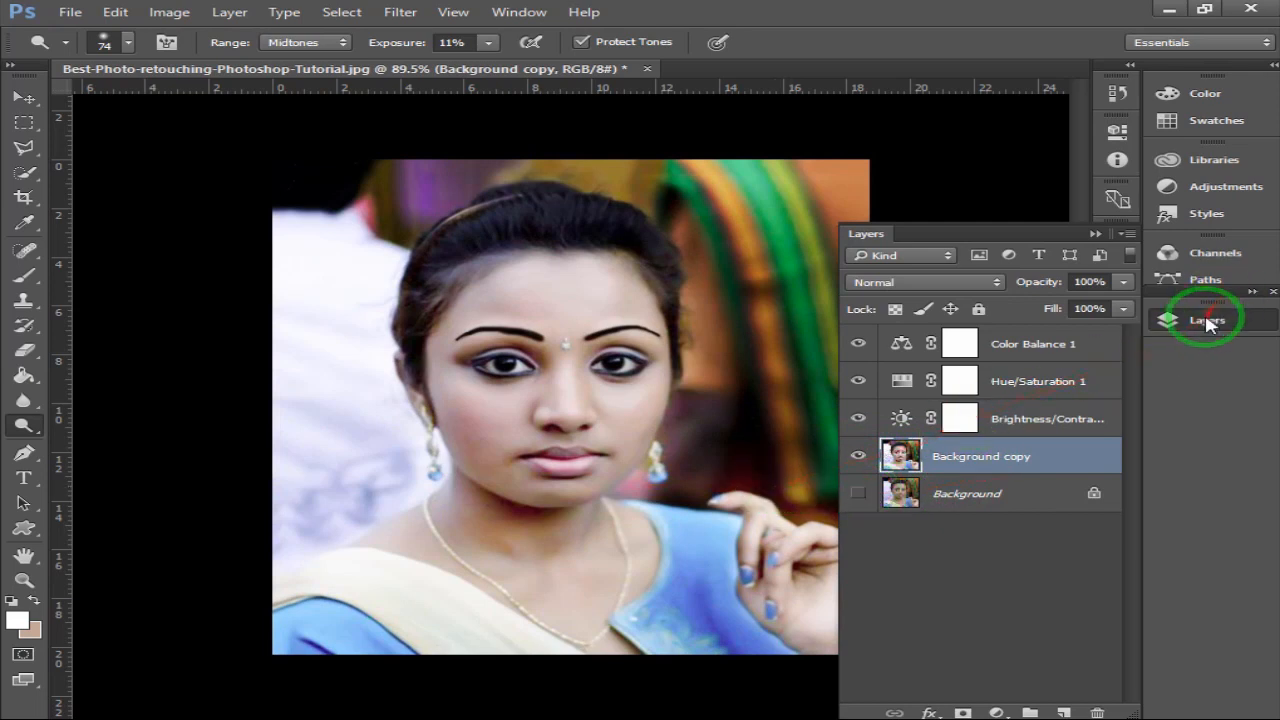
- Create a new layer above the Background copy and choose bright pink #fa0d98 as the Brush foreground color
click(1063, 712)
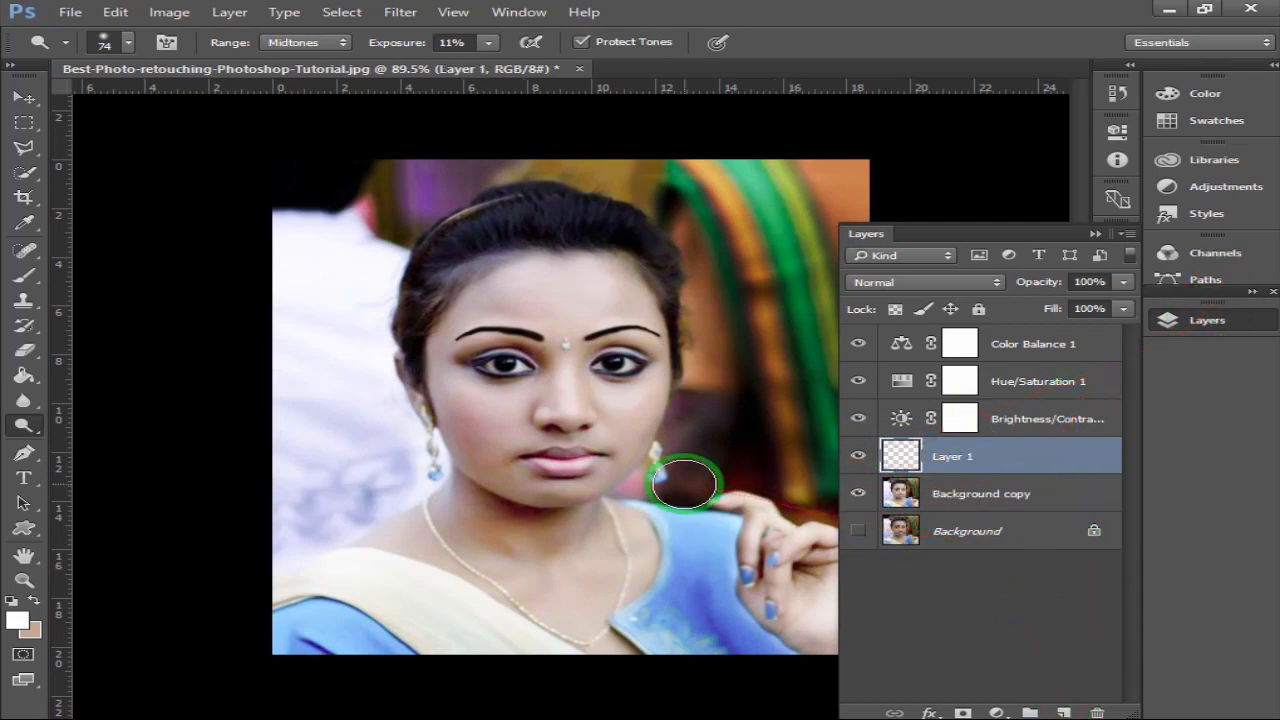
click(24, 274)
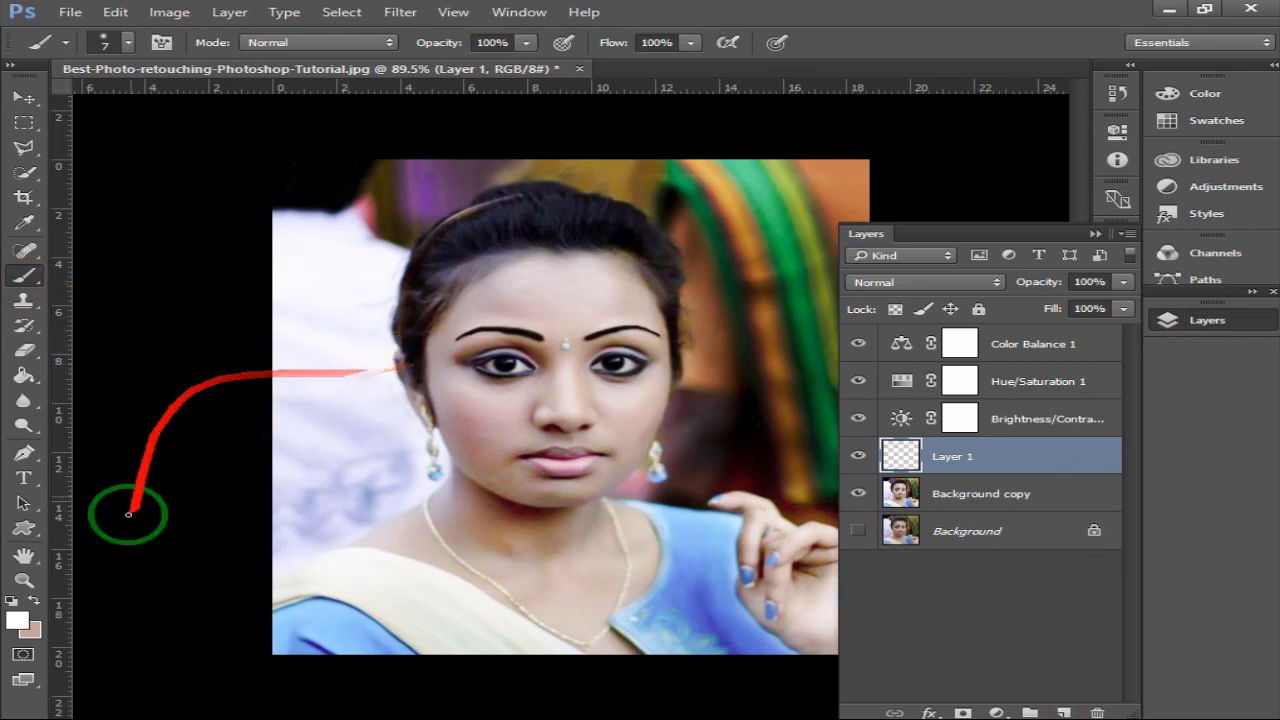
click(17, 620)
click(848, 107)
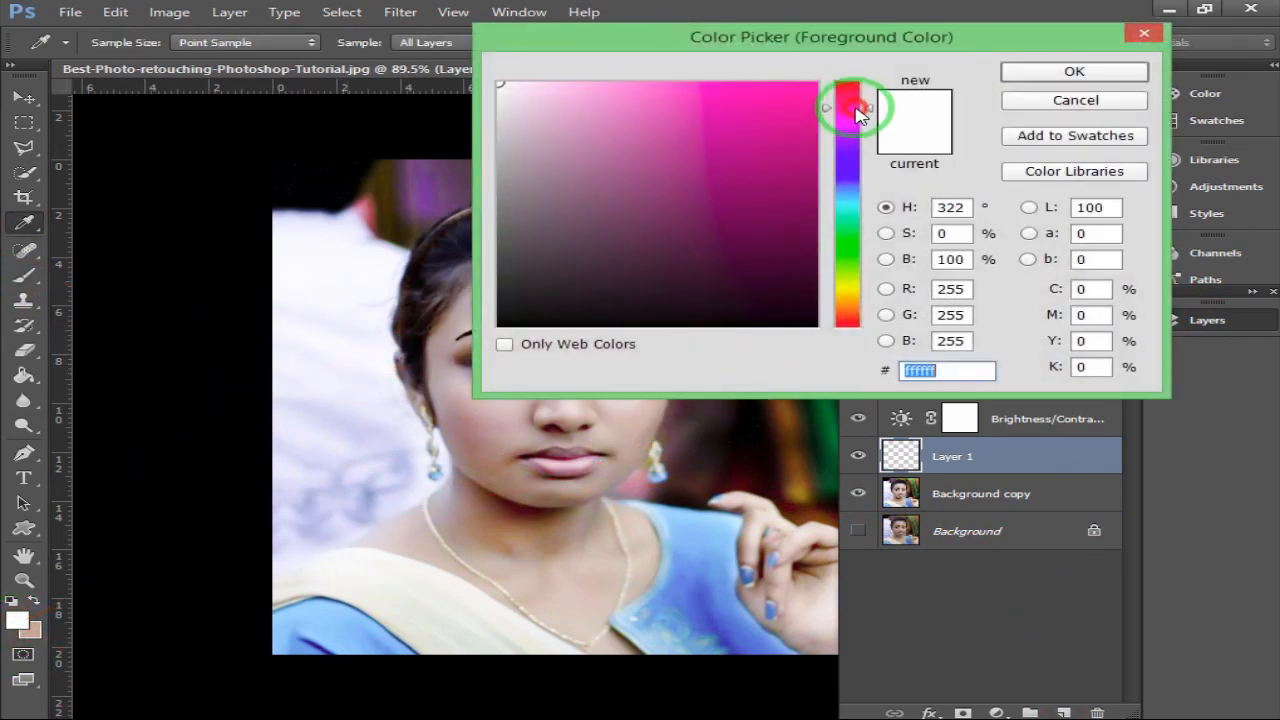
click(805, 88)
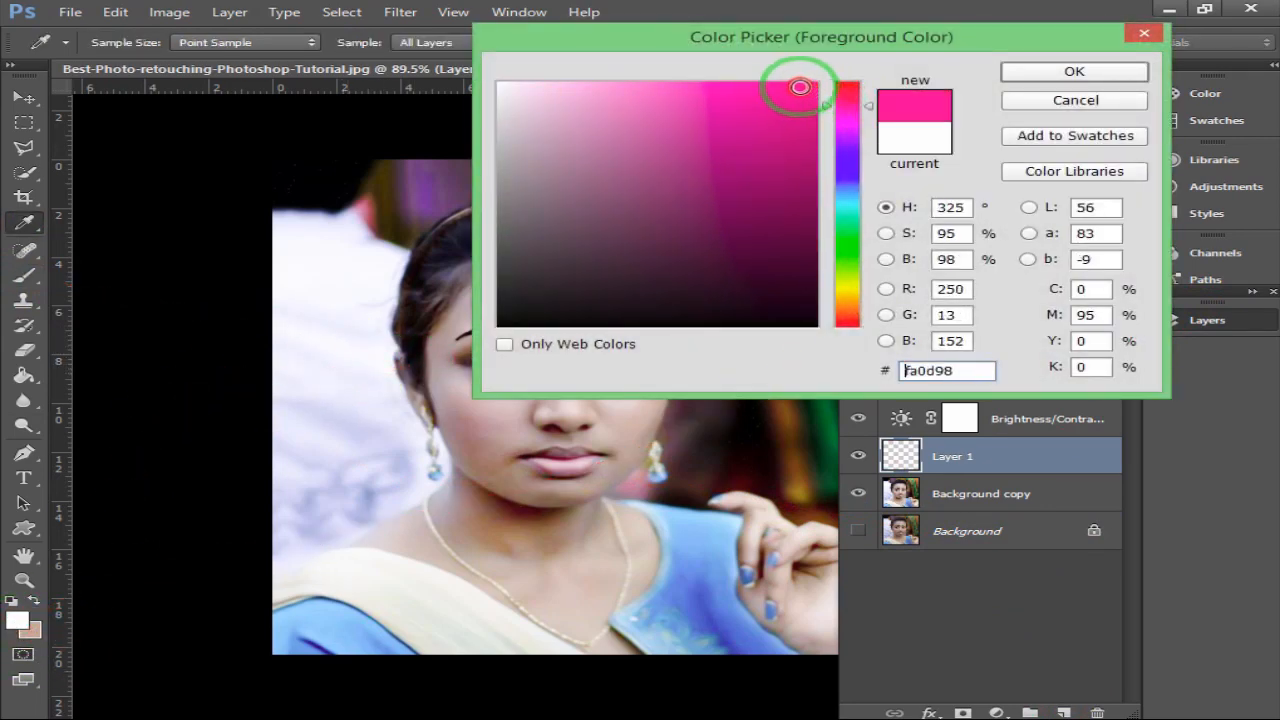
click(1074, 71)
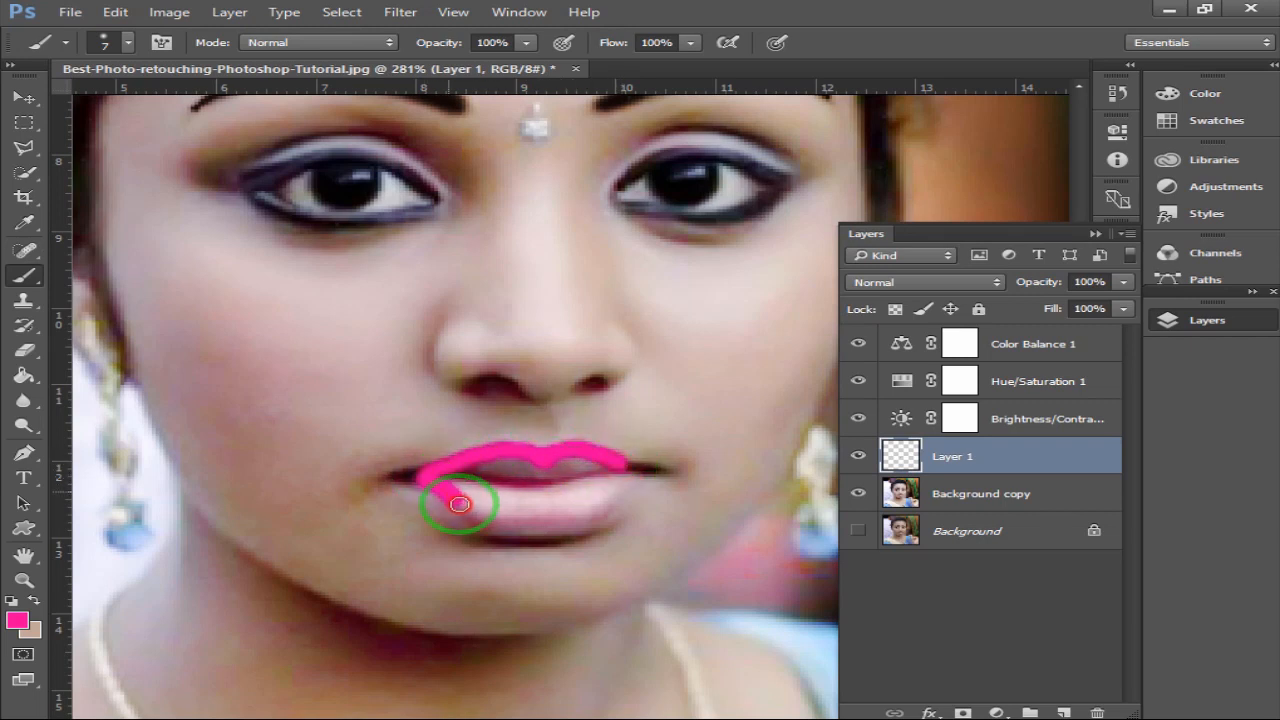
- Outline and completely fill the woman's lips with pink brush strokes on the new layer
drag(499, 523, 561, 527)
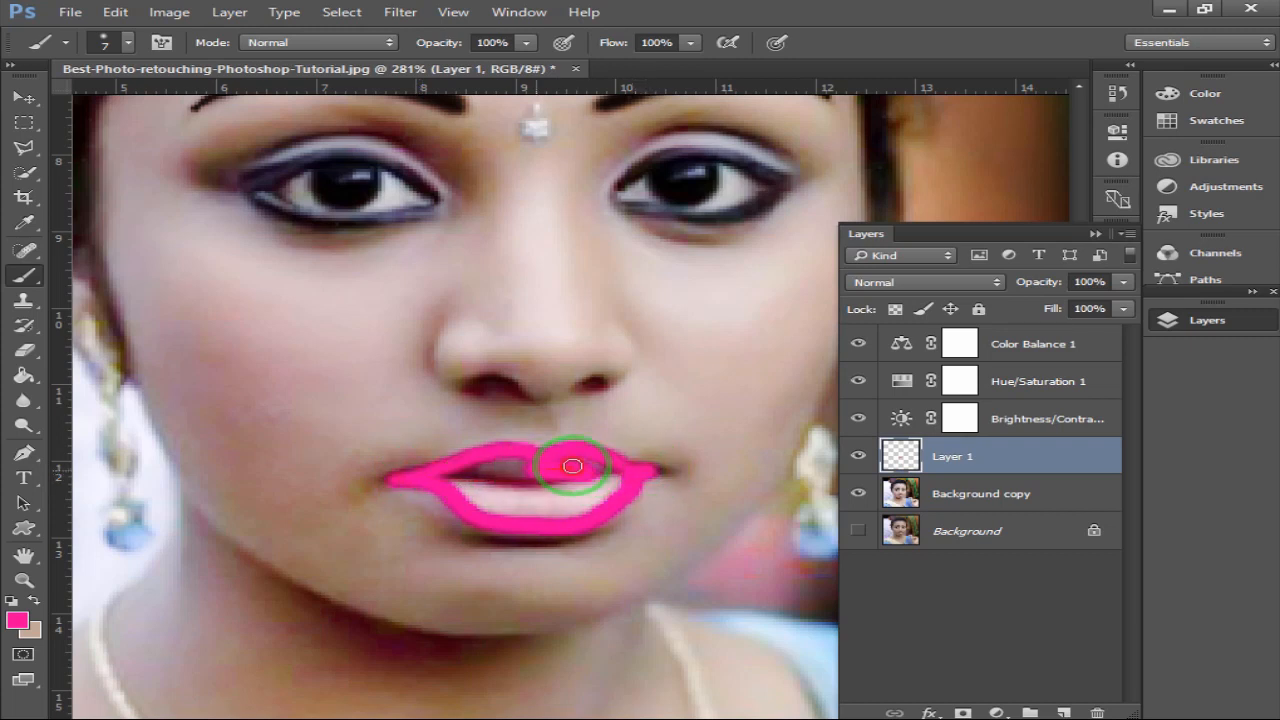
mouse_move(584, 459)
mouse_down()
mouse_move(453, 477)
mouse_move(496, 489)
mouse_move(447, 479)
mouse_move(524, 479)
mouse_move(477, 502)
mouse_move(518, 512)
mouse_move(604, 496)
mouse_move(505, 496)
mouse_move(560, 499)
mouse_move(539, 484)
mouse_move(599, 478)
mouse_move(503, 475)
mouse_up()
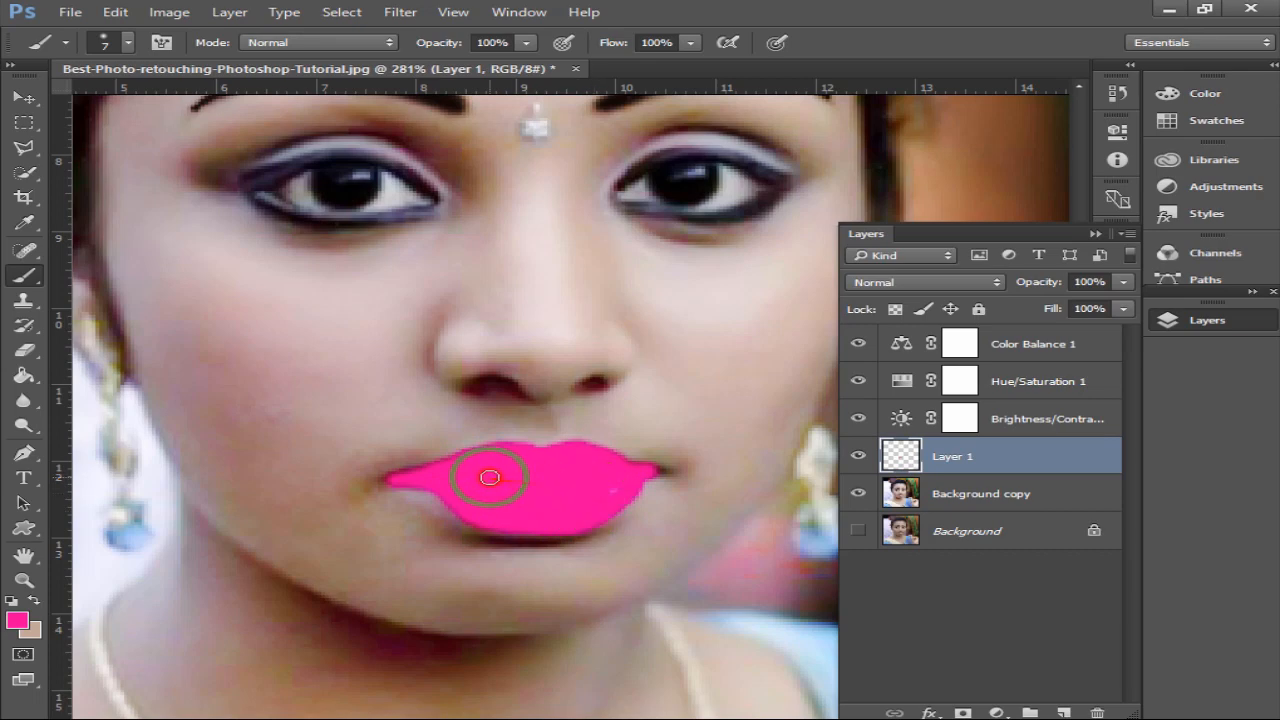
scroll(580, 466, down, 3)
scroll(577, 462, down, 1)
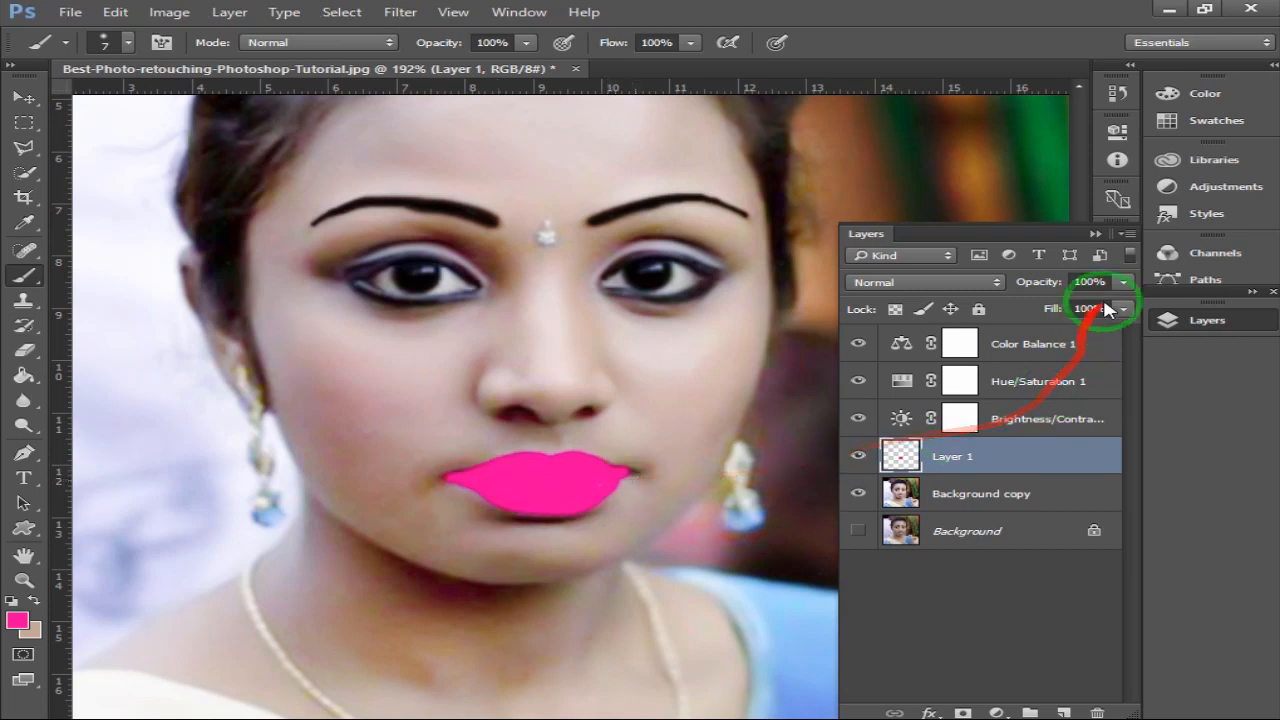
- Set the pink lip layer to Soft Light blending with 65% opacity
click(925, 282)
key(Escape)
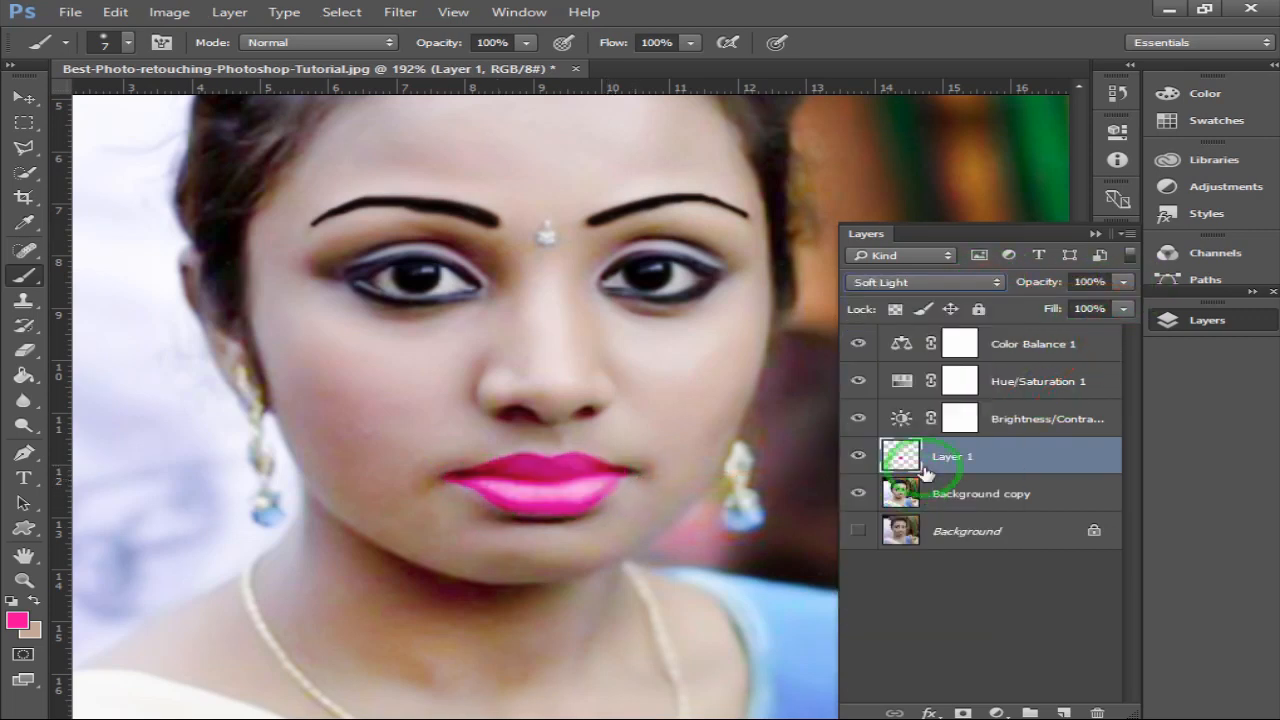
click(1122, 283)
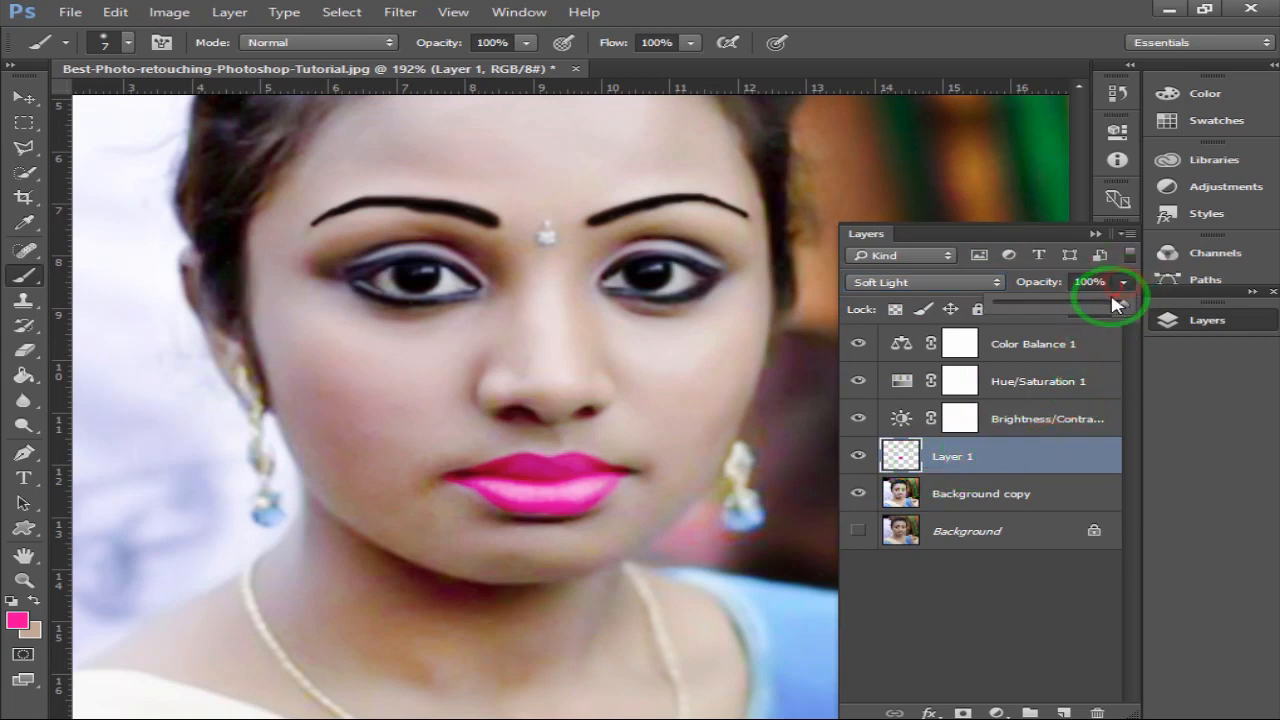
drag(1119, 311, 1050, 313)
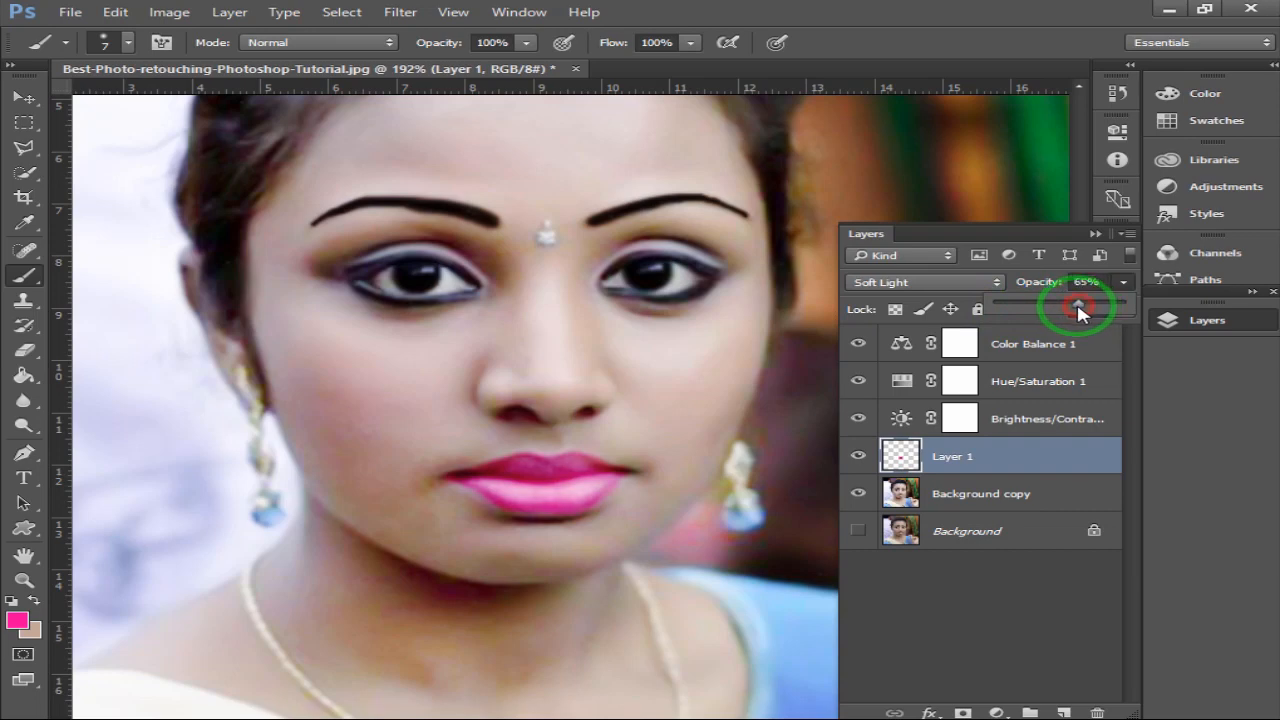
click(1200, 320)
scroll(700, 405, down, 5)
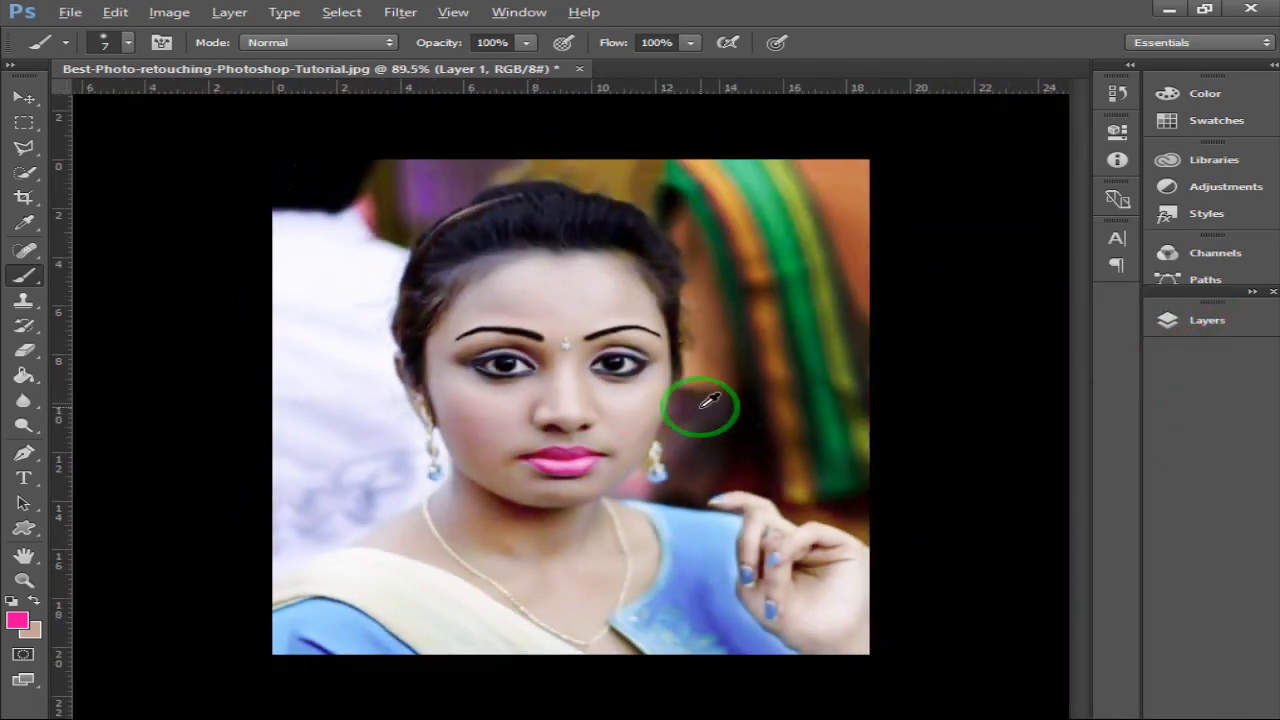